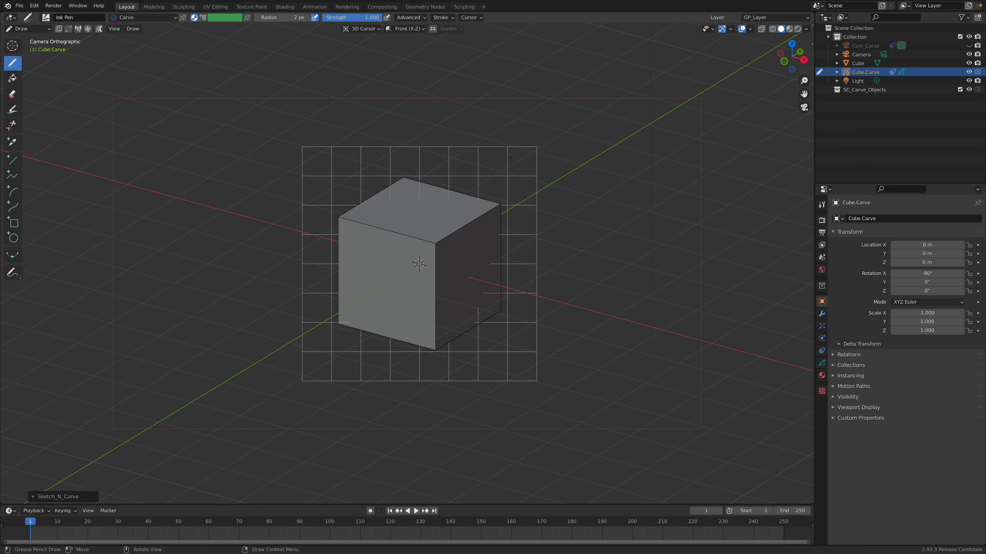
- Carve two closed freehand shapes out of the cube's upper corners, one on each side, using the Draw tool
mouse_move(385, 272)
middle_down()
mouse_move(418, 266)
mouse_move(422, 282)
mouse_move(454, 233)
middle_up()
mouse_move(476, 188)
mouse_down()
mouse_move(462, 210)
mouse_move(485, 266)
mouse_move(514, 242)
mouse_move(488, 181)
mouse_up()
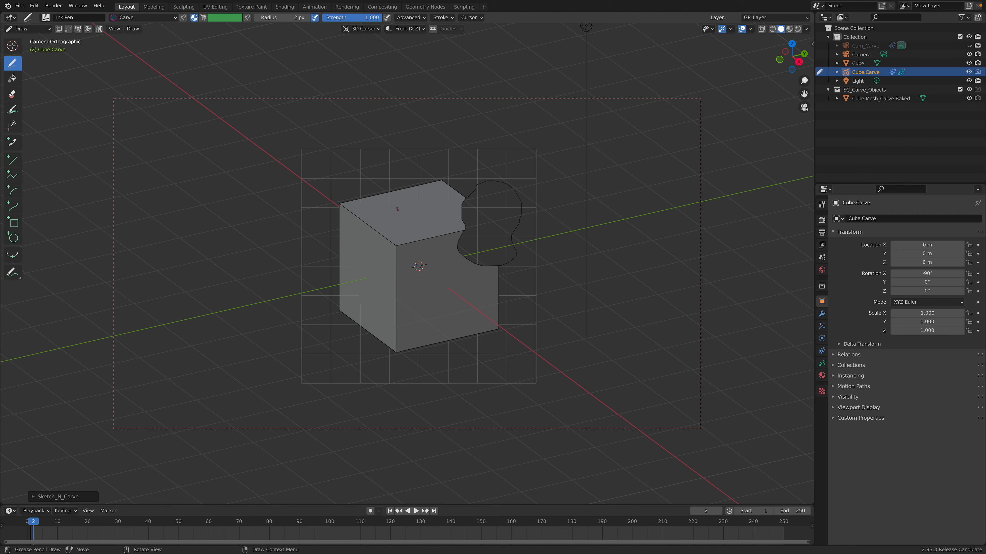
mouse_move(369, 180)
mouse_down()
mouse_move(375, 200)
mouse_move(338, 247)
mouse_move(308, 204)
mouse_move(335, 178)
mouse_up()
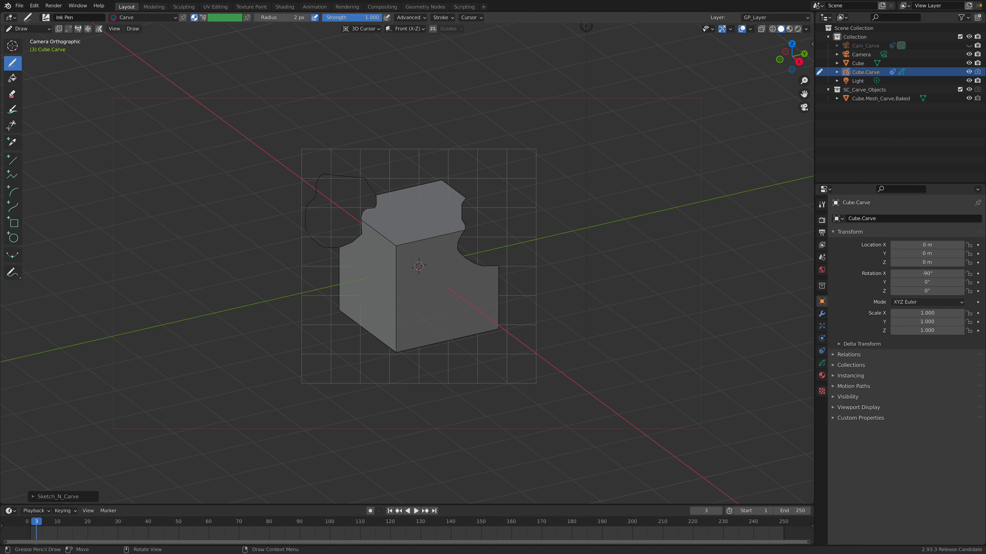
mouse_move(408, 176)
mouse_down()
mouse_move(461, 203)
mouse_move(448, 132)
mouse_move(431, 135)
mouse_up()
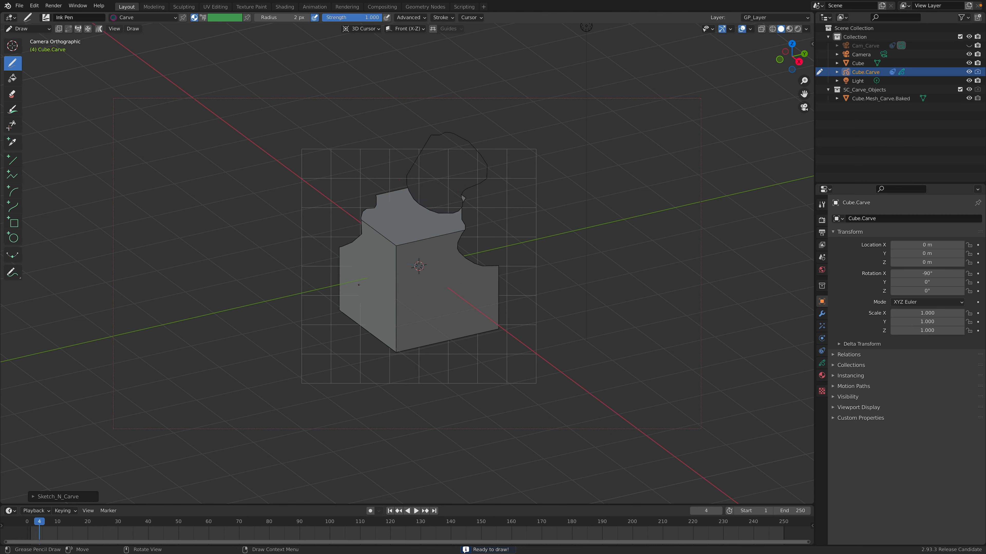
key(ctrl+z)
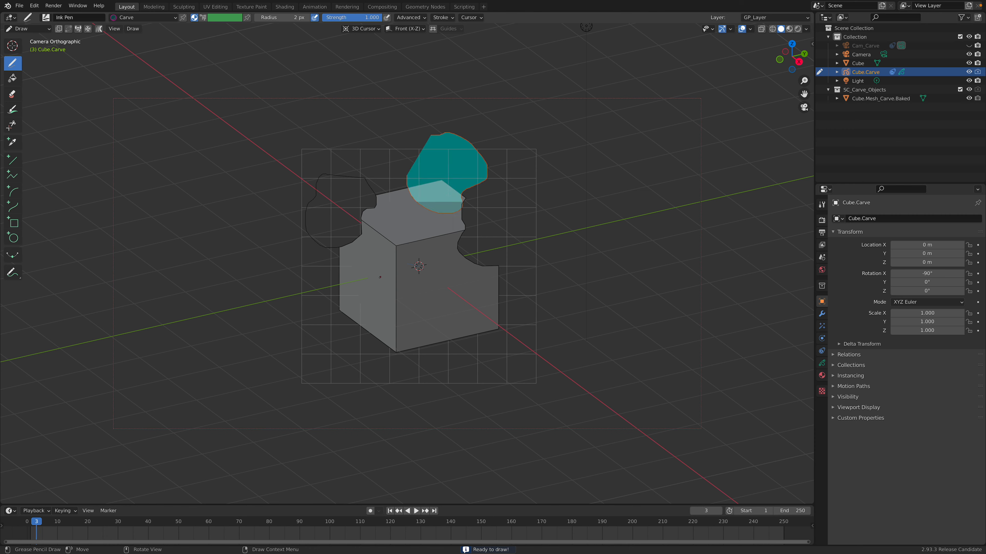
key(ctrl+z)
- Carve a freehand notch from the cube's lower left corner and three more around its edges from a different angle
mouse_move(371, 292)
mouse_down()
mouse_move(350, 349)
mouse_move(314, 290)
mouse_up()
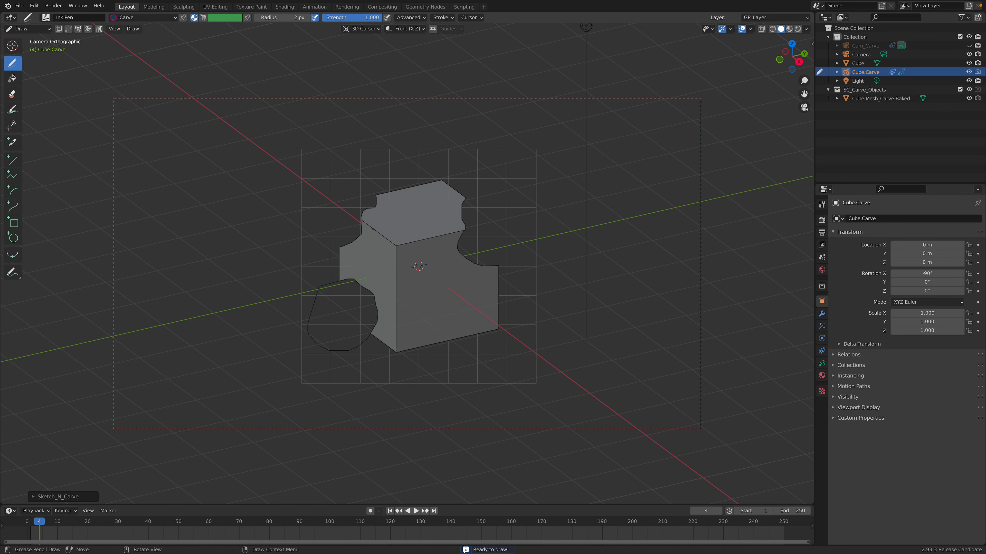
mouse_move(360, 259)
middle_down()
mouse_move(584, 236)
mouse_move(413, 294)
middle_up()
mouse_move(353, 347)
mouse_down()
mouse_move(374, 300)
mouse_move(355, 350)
mouse_move(350, 341)
mouse_up()
mouse_move(300, 280)
mouse_down()
mouse_move(340, 315)
mouse_move(315, 343)
mouse_move(301, 279)
mouse_up()
mouse_move(370, 196)
mouse_down()
mouse_move(397, 237)
mouse_move(391, 171)
mouse_move(368, 195)
mouse_up()
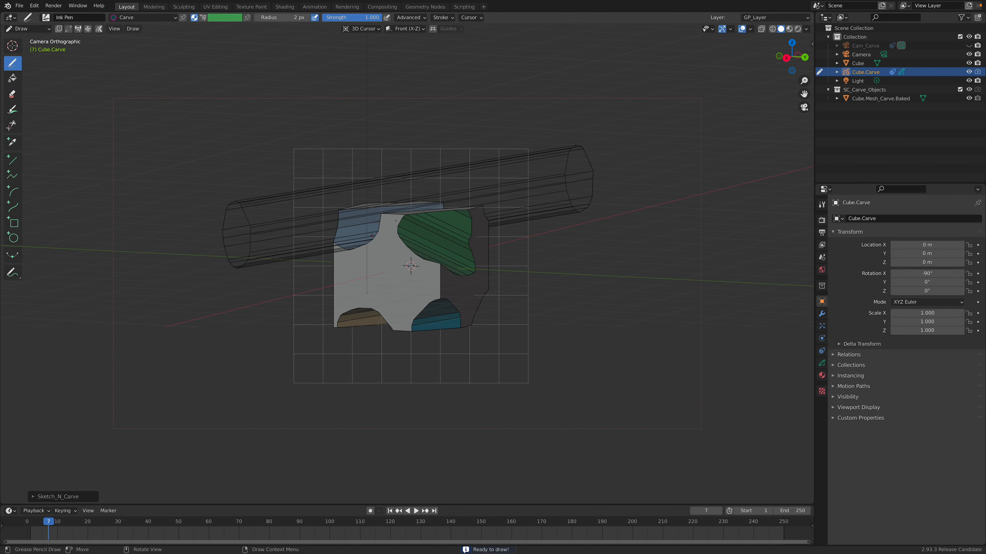
- Carve freehand notches into the block's left side and top edge, and outline a closed cutout through its middle
mouse_move(365, 286)
mouse_down()
mouse_move(310, 289)
mouse_move(334, 259)
mouse_up()
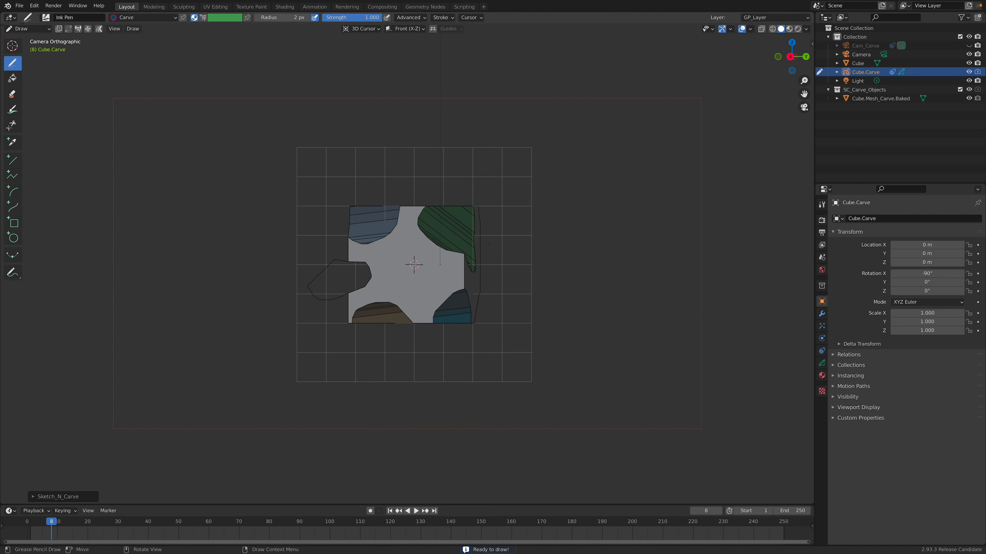
mouse_move(399, 219)
mouse_down()
mouse_move(443, 212)
mouse_move(373, 193)
mouse_move(388, 202)
mouse_move(351, 216)
mouse_move(338, 170)
mouse_move(374, 208)
mouse_move(326, 242)
mouse_move(353, 208)
mouse_up()
mouse_move(388, 277)
middle_down()
mouse_move(431, 276)
mouse_move(389, 267)
middle_up()
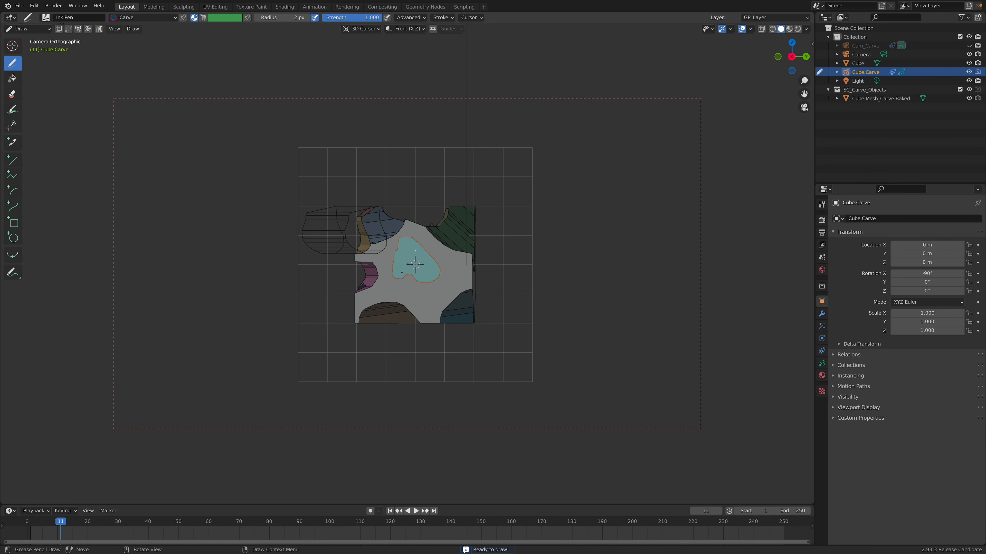
- Carve large freehand sections out of the block's left side and both lower corners from an adjacent side
mouse_move(396, 250)
middle_down()
mouse_move(520, 253)
mouse_move(392, 250)
middle_up()
mouse_move(353, 222)
mouse_down()
mouse_move(384, 291)
mouse_move(297, 295)
mouse_move(293, 242)
mouse_up()
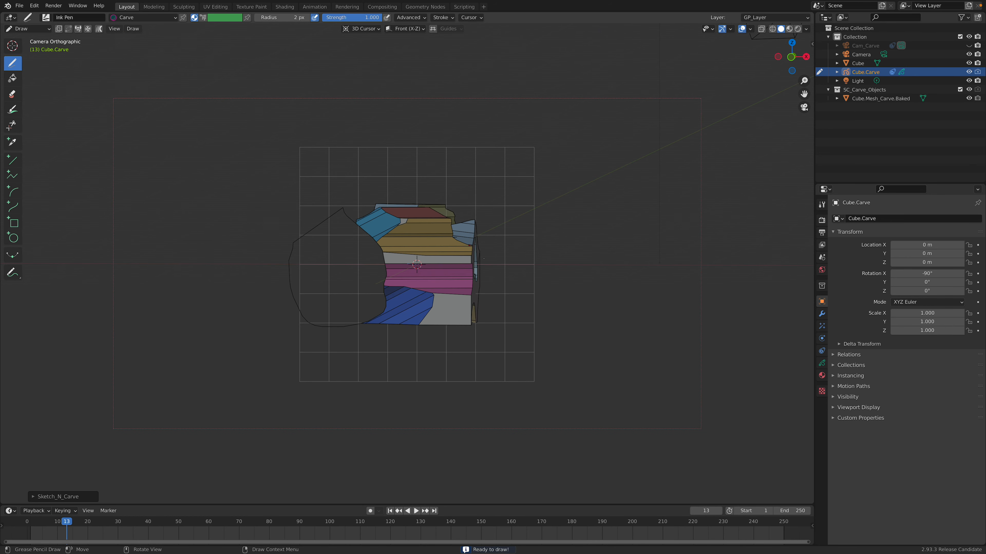
mouse_move(444, 288)
mouse_down()
mouse_move(423, 352)
mouse_move(489, 269)
mouse_move(478, 269)
mouse_up()
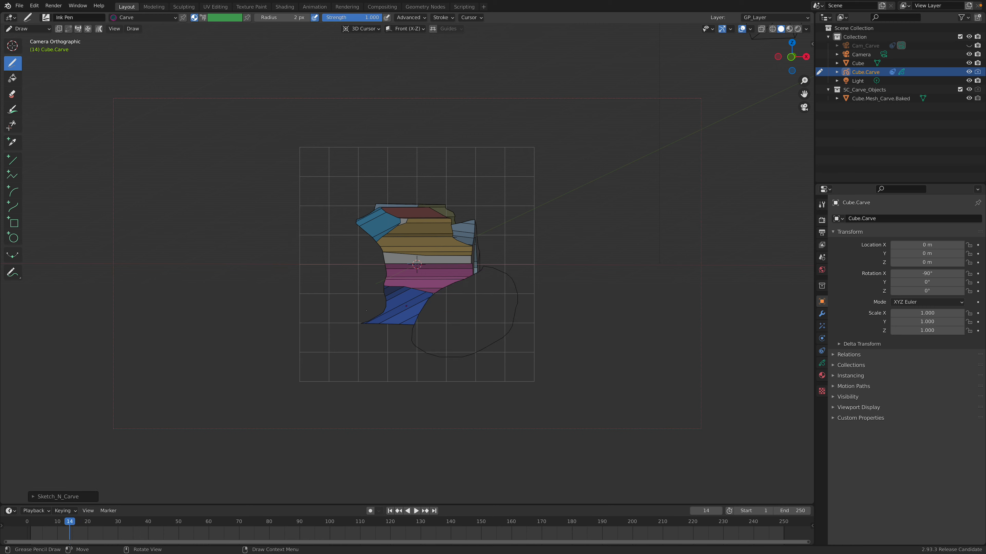
mouse_move(351, 305)
mouse_down()
mouse_move(349, 370)
mouse_move(351, 305)
mouse_up()
- Carve two freehand notches into the upper edge of the block, one at each end
middle_drag(405, 190, 441, 206)
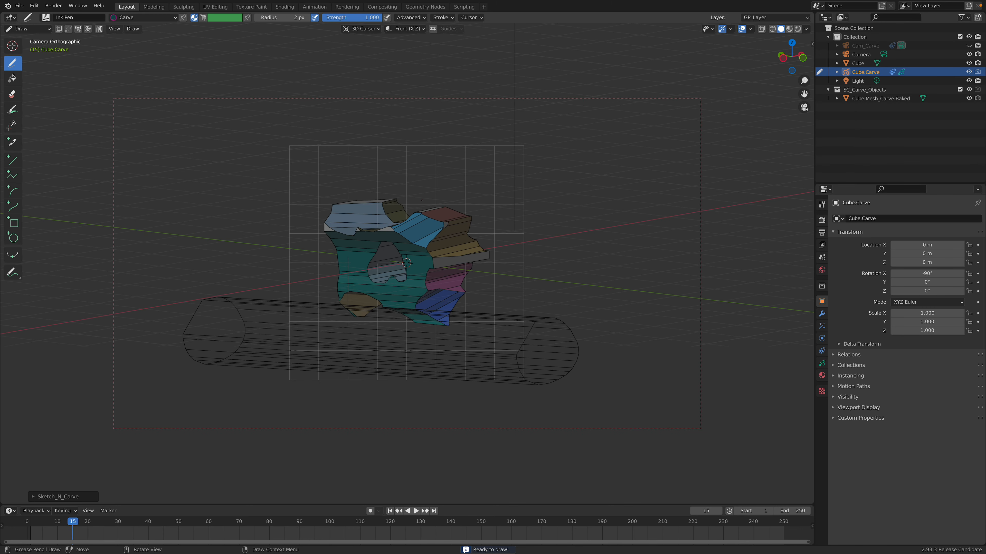
scroll(421, 200, up, 1)
mouse_move(425, 199)
mouse_down()
mouse_move(424, 171)
mouse_move(465, 182)
mouse_move(469, 226)
mouse_up()
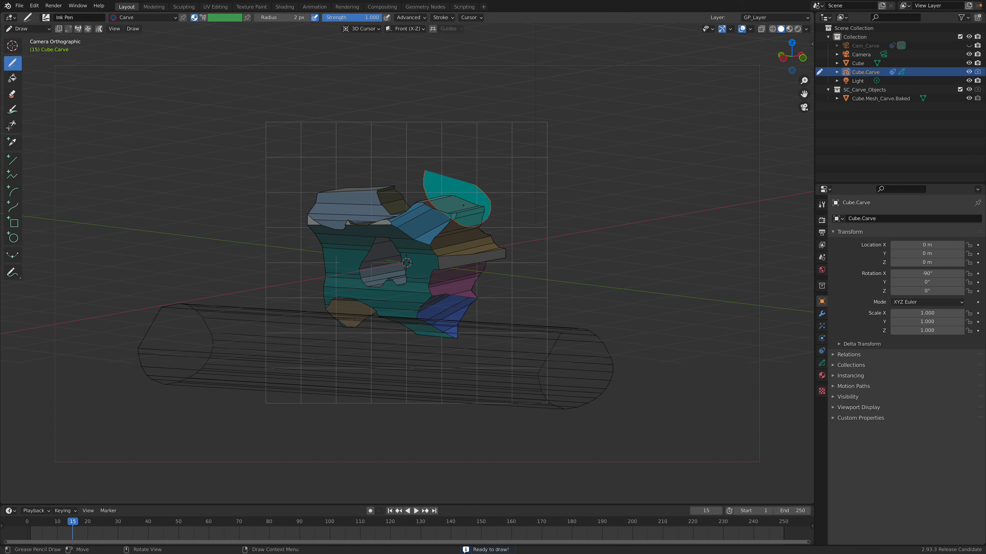
mouse_move(351, 206)
mouse_down()
mouse_move(293, 175)
mouse_move(348, 179)
mouse_up()
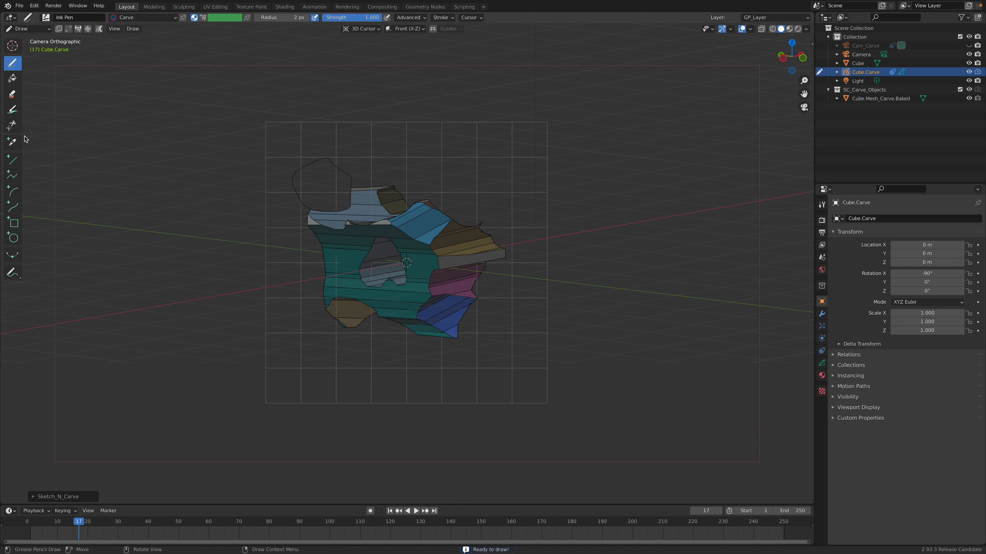
- Carve two circular holes with the Circle tool, one through the block's lower left part and one through its right side
drag(25, 136, 74, 137)
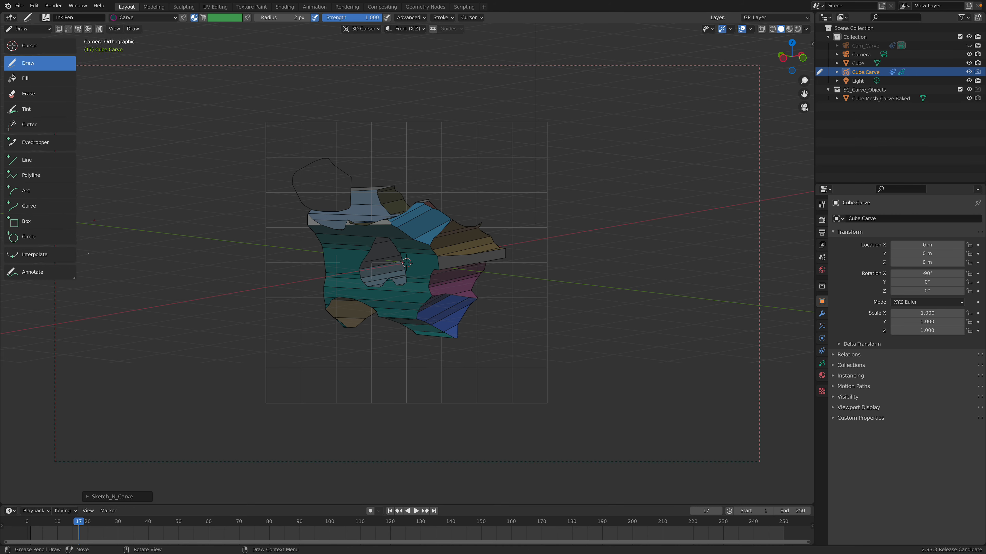
click(51, 236)
drag(339, 285, 396, 335)
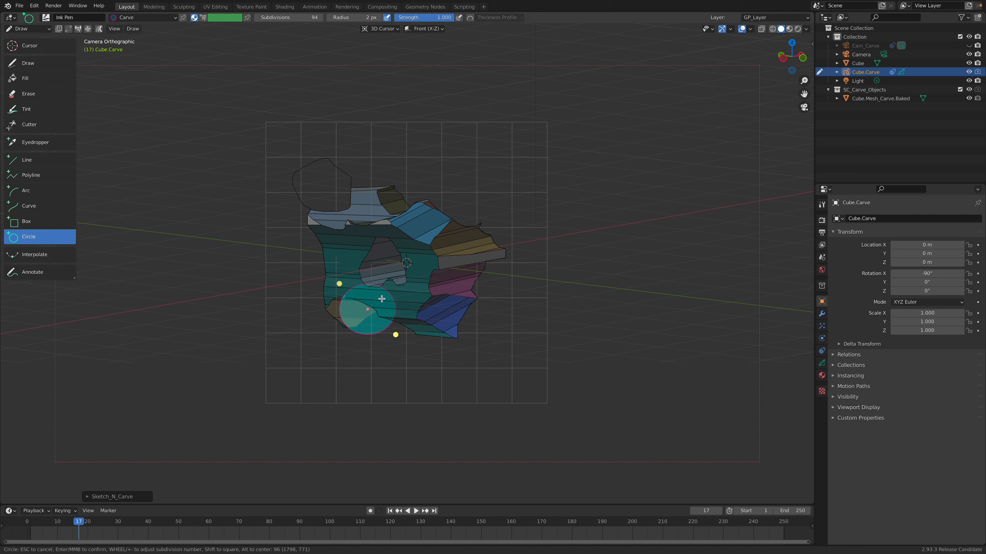
key(Return)
drag(424, 223, 468, 266)
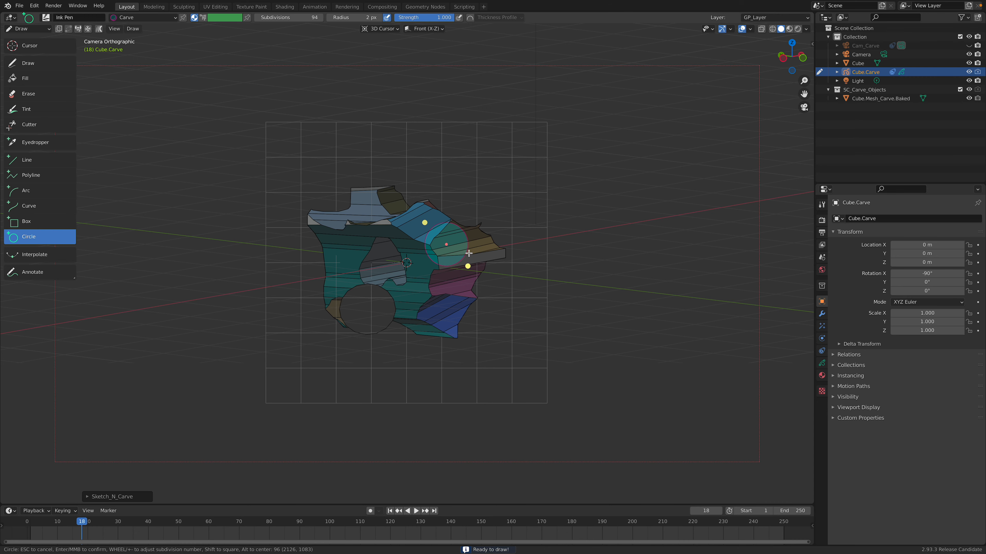
key(Return)
- Carve two rectangular pieces with the Box tool, from the block's lower right corner and its upper left corner
middle_drag(409, 242, 363, 260)
click(58, 223)
drag(438, 288, 504, 347)
key(Return)
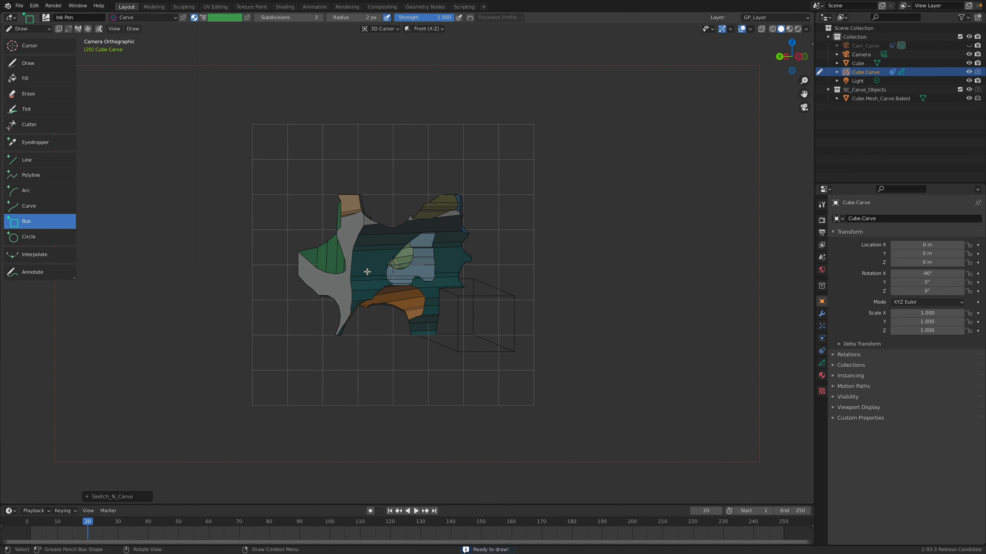
drag(363, 275, 271, 185)
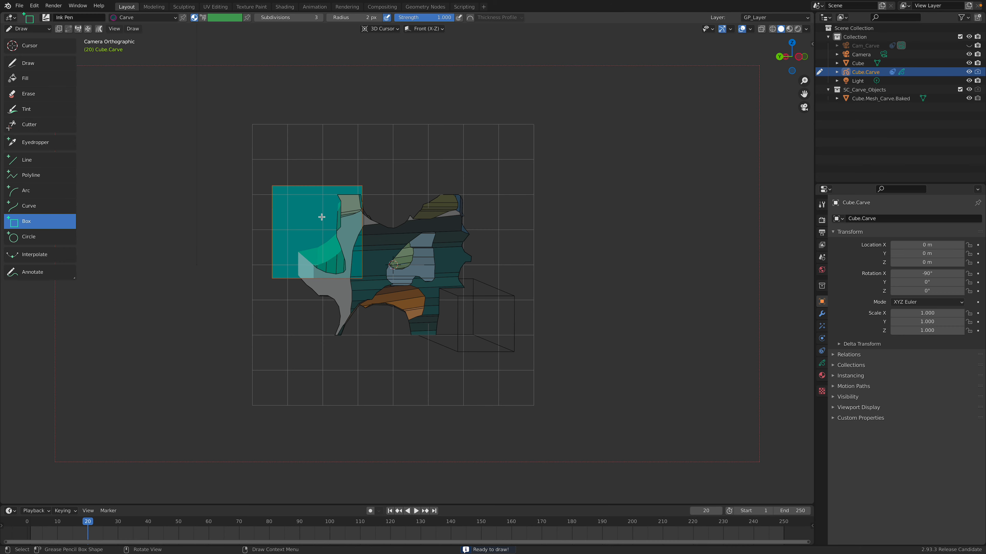
key(Return)
- Switch to Object Mode and leave the camera view to inspect the carved cube from a free perspective
middle_drag(355, 246, 437, 254)
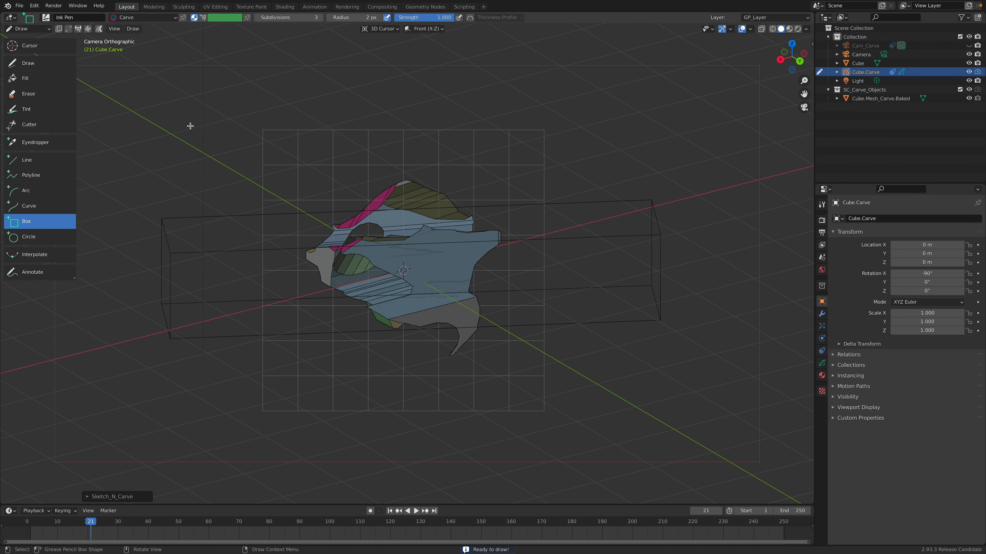
middle_drag(284, 161, 404, 225)
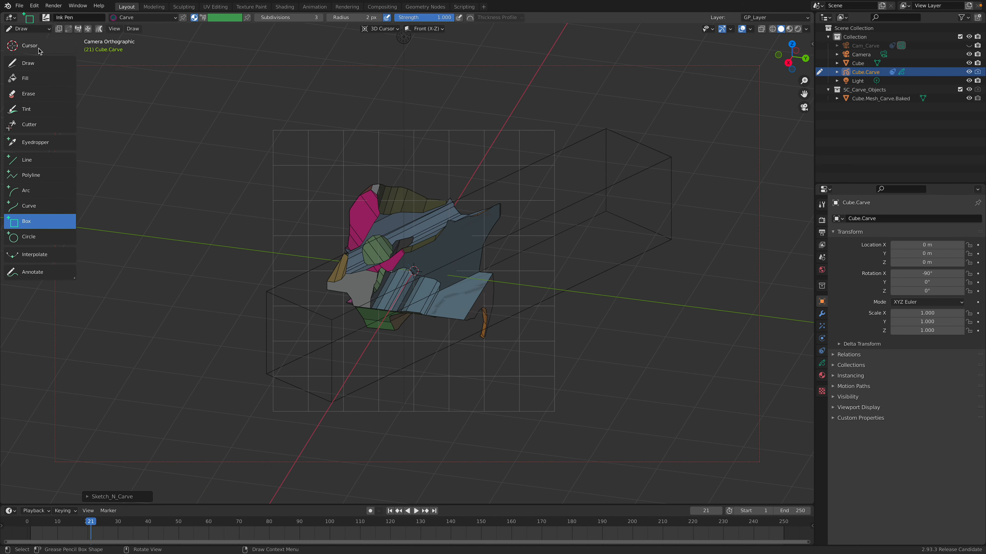
click(27, 28)
click(31, 39)
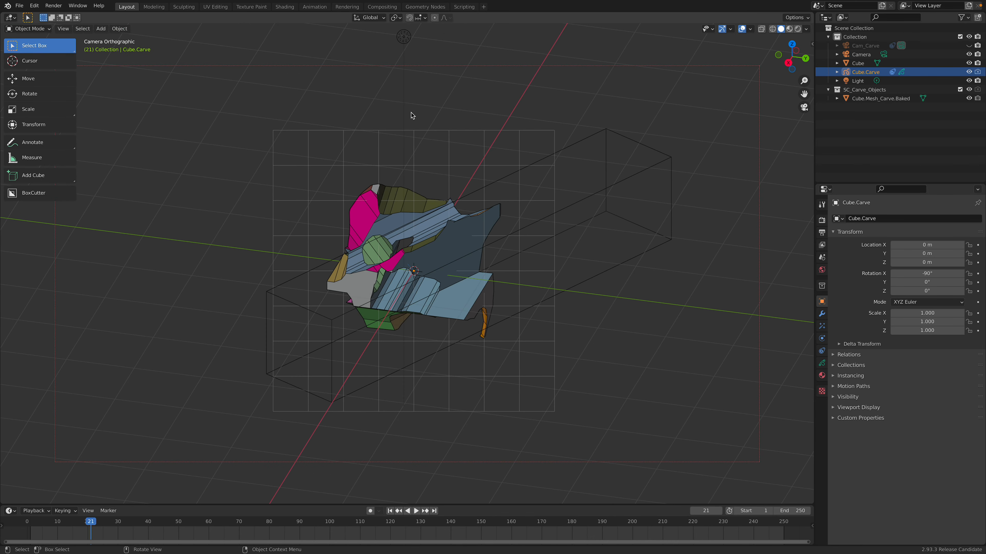
middle_drag(303, 153, 464, 204)
click(804, 108)
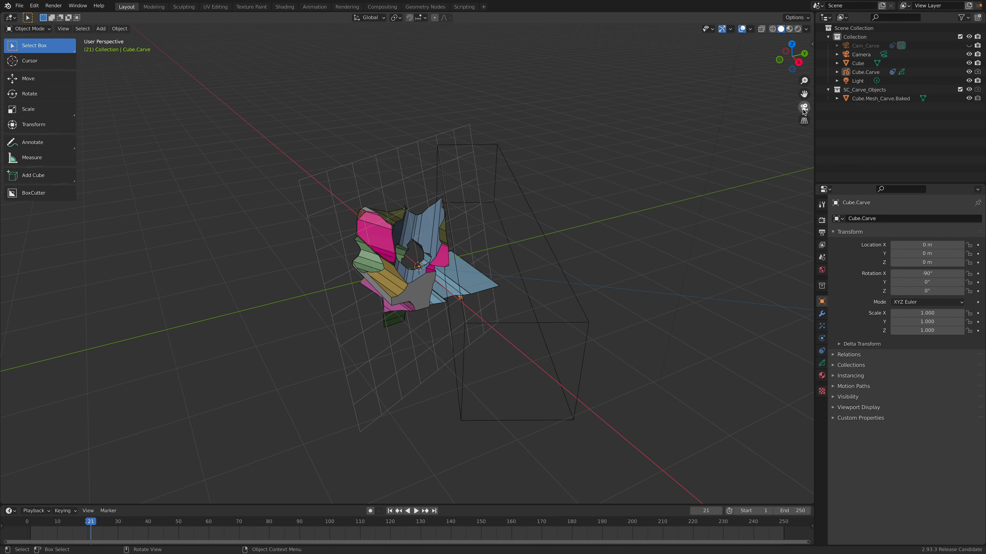
middle_drag(590, 170, 510, 260)
click(441, 223)
click(484, 132)
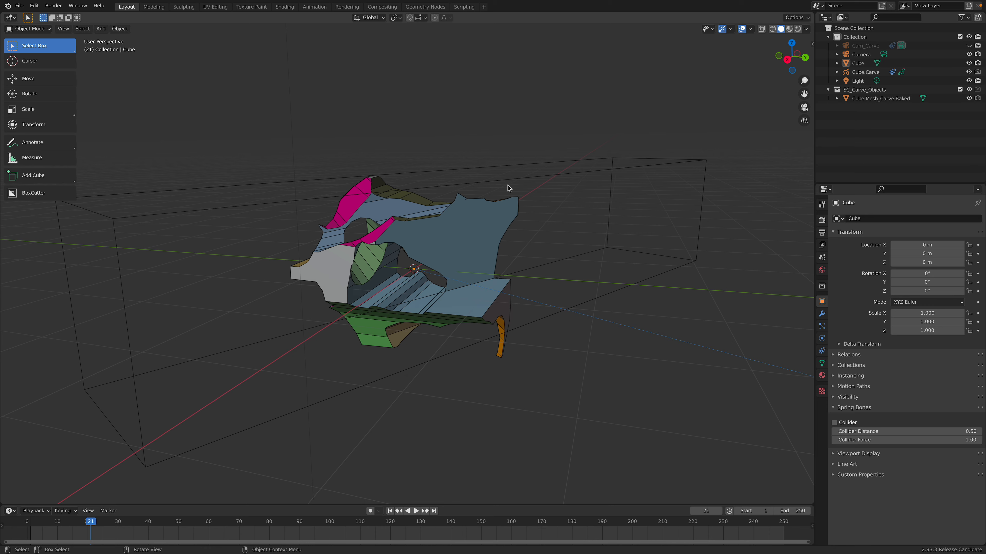
middle_drag(505, 210, 719, 148)
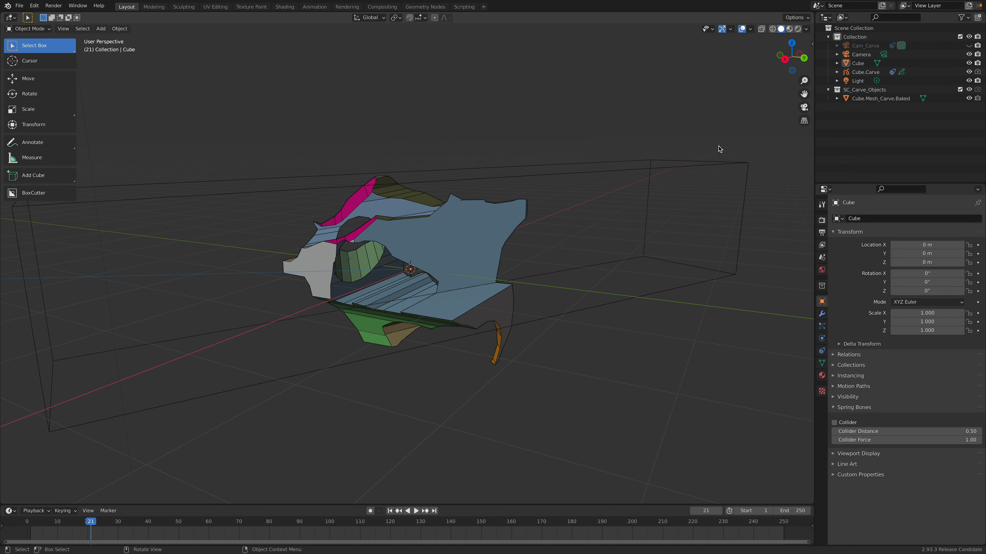
- Restart Sketch_N_Carve on Cube.Carve and cut a rectangular notch into the shape's upper edge with the Box tool
click(872, 73)
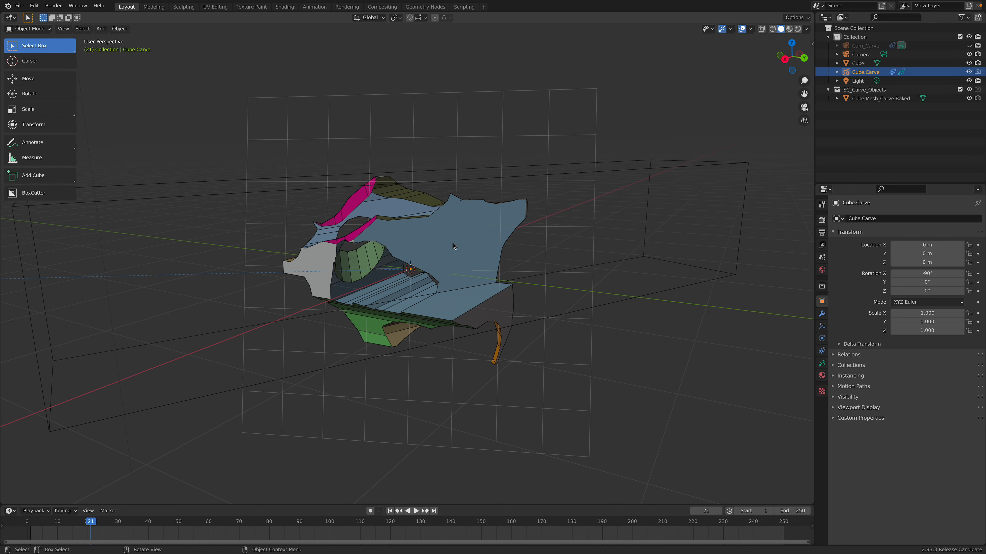
key(ctrl+shift+x)
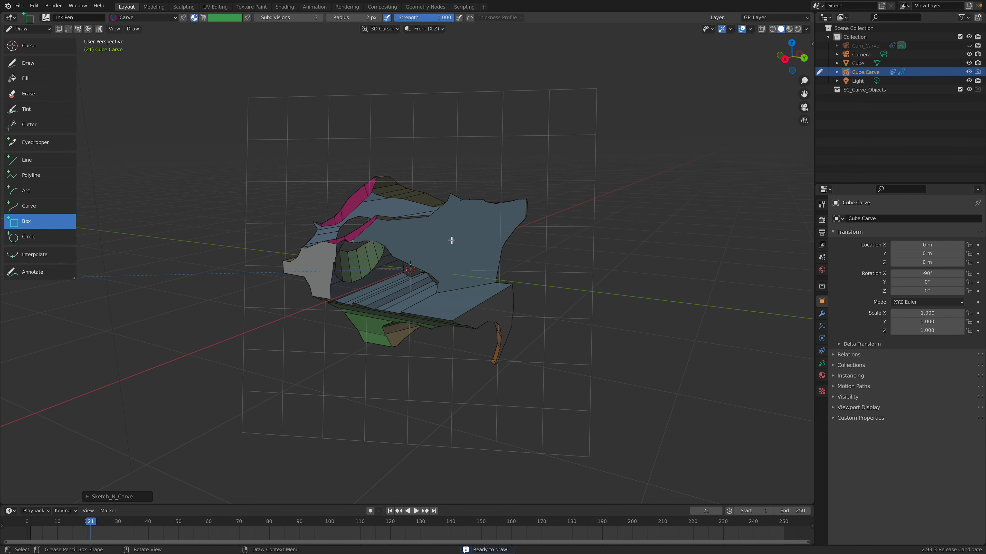
drag(449, 246, 493, 176)
key(Return)
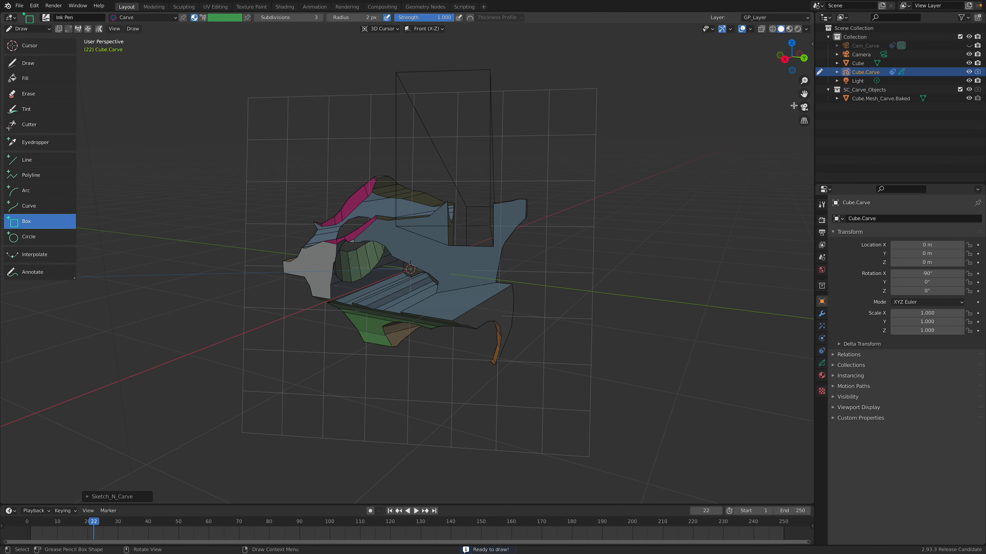
- Set the free view to orthographic and carve a large freehand section from the shape's lower left side with the Draw tool
click(804, 120)
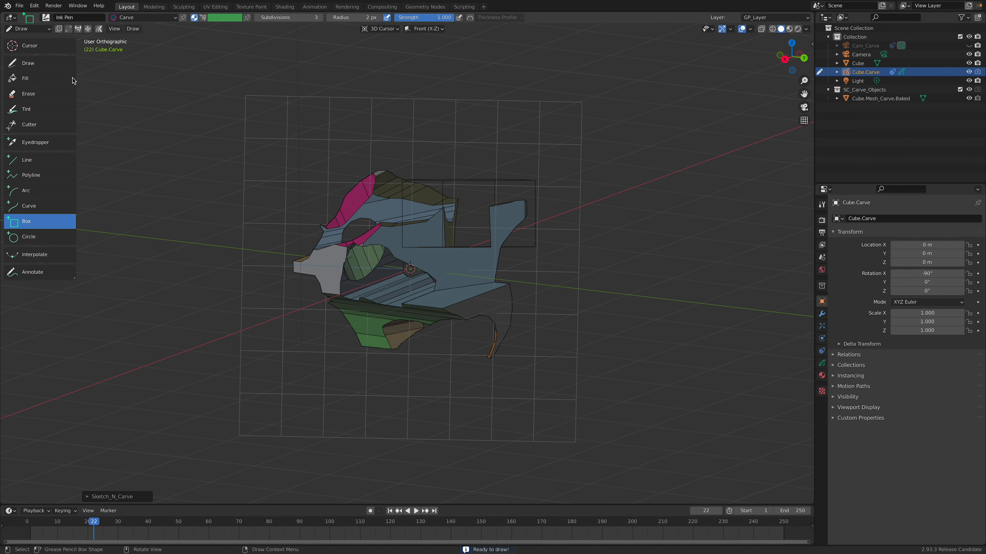
click(40, 66)
middle_drag(423, 229, 502, 233)
mouse_move(382, 283)
mouse_down()
mouse_move(322, 332)
mouse_move(298, 283)
mouse_up()
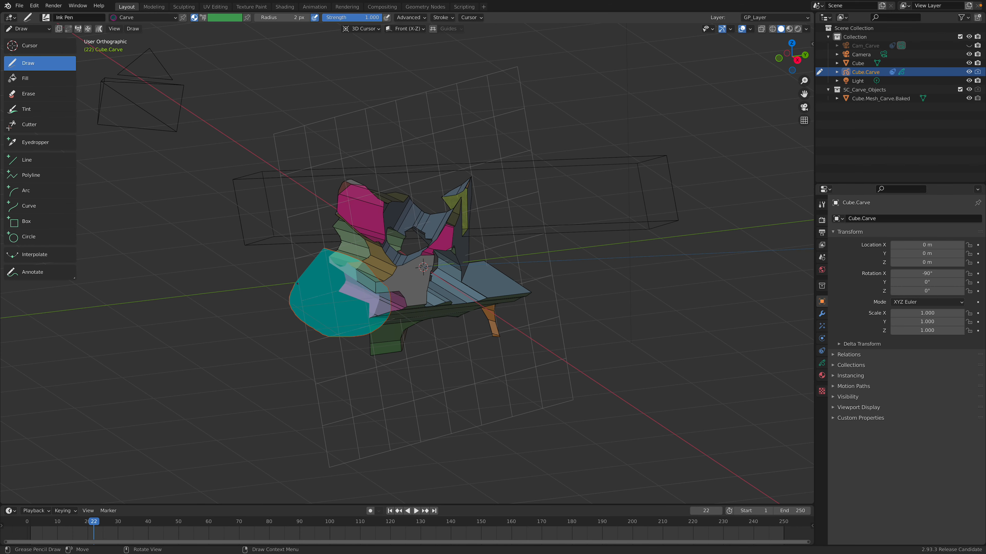
key(Return)
middle_drag(298, 284, 354, 290)
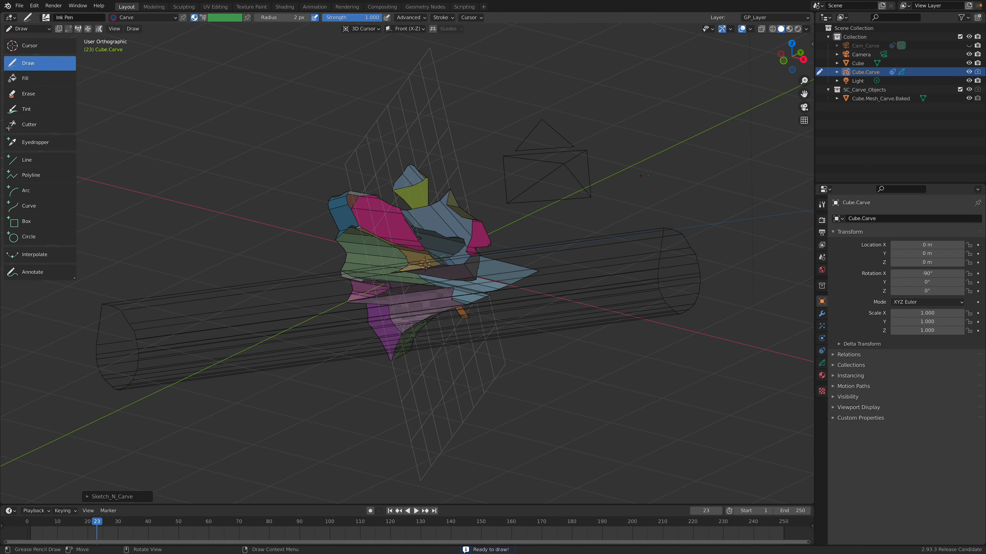
- Return to the camera view and lock the camera to the view so it follows view rotation
click(804, 108)
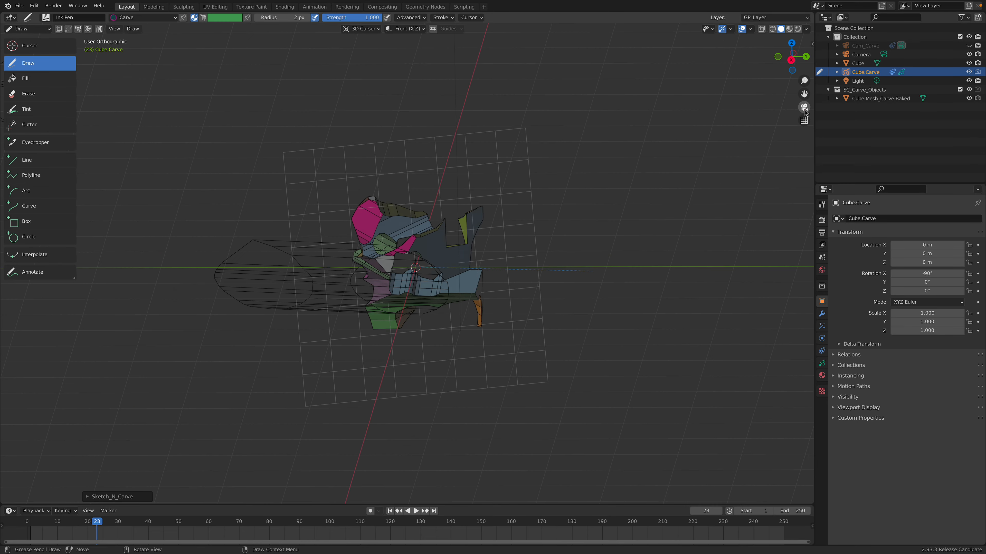
click(803, 109)
scroll(663, 176, up, 1)
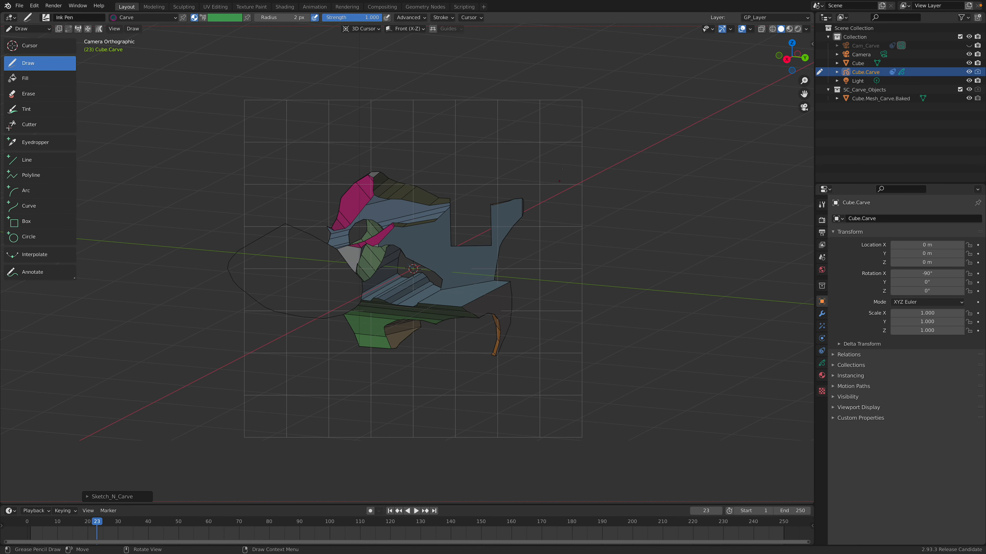
click(812, 43)
click(809, 82)
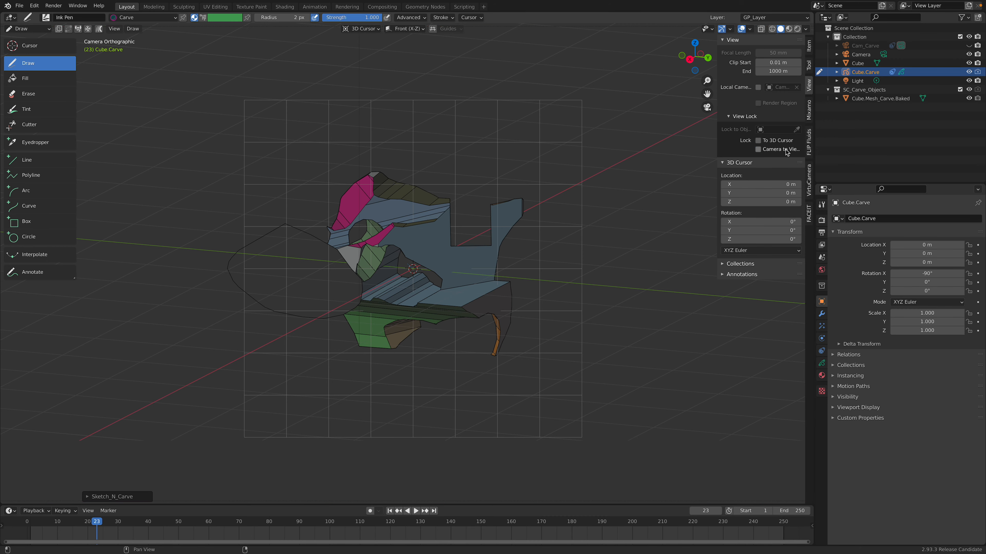
middle_drag(486, 203, 441, 221)
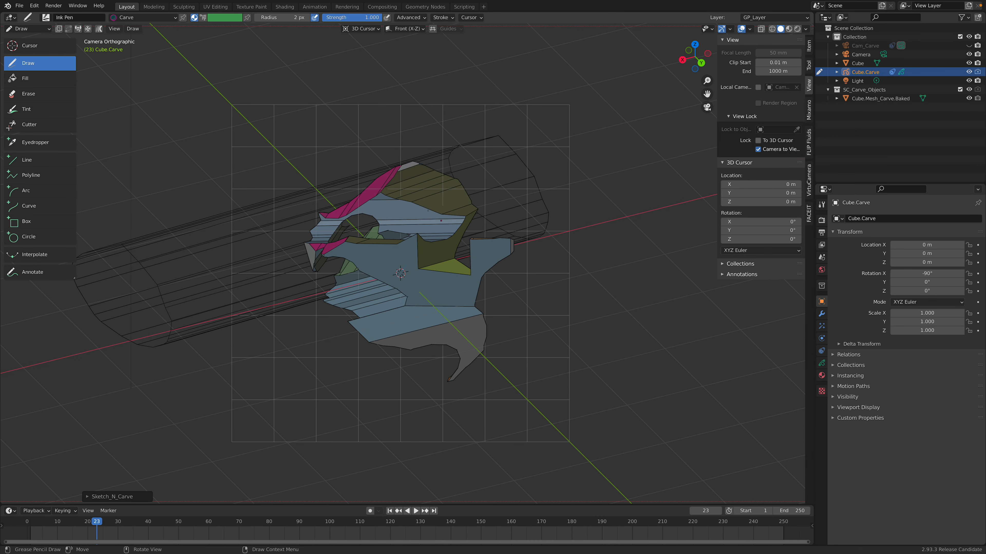
- Toggle Camera Projection on and off in the Sketch_N_Carve settings and carve a freehand section from the shape's top
click(91, 496)
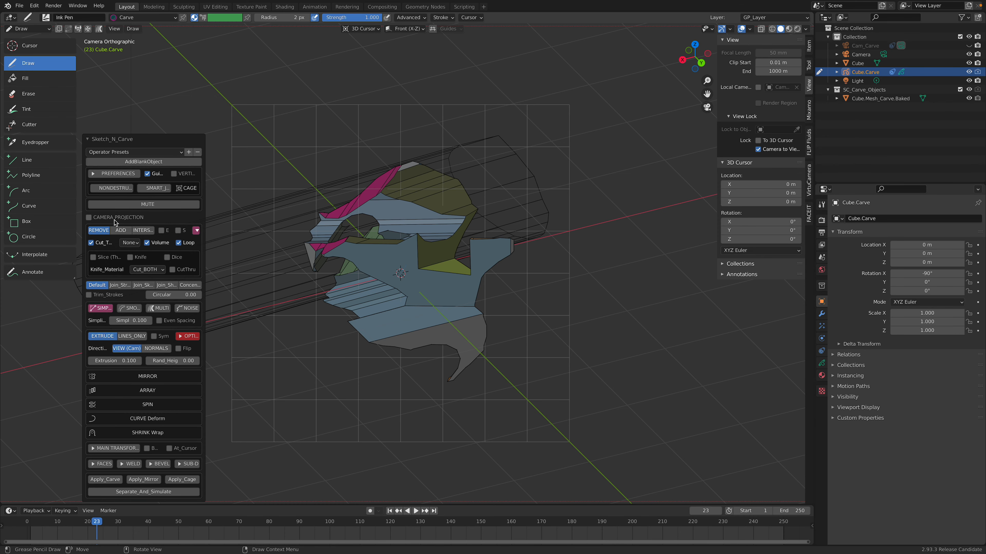
click(89, 218)
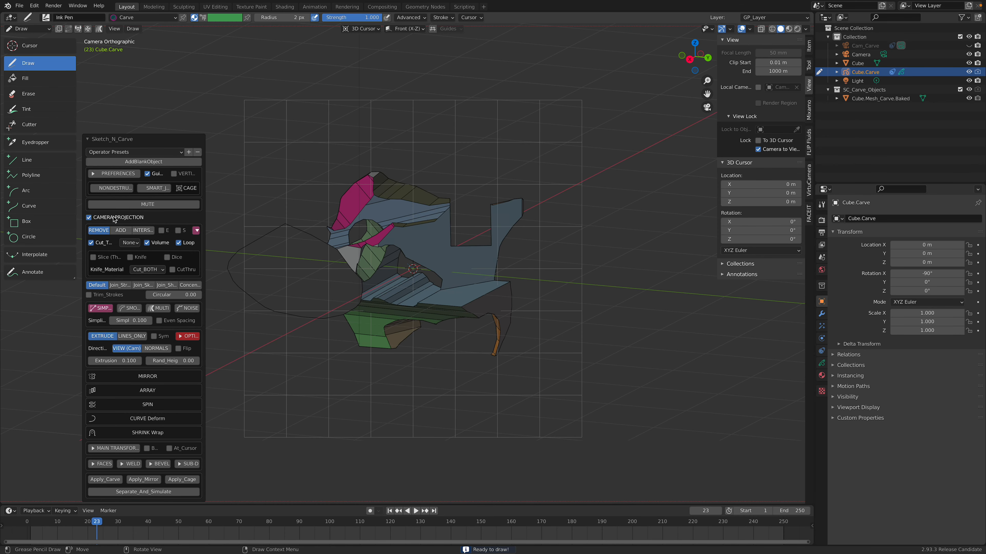
click(114, 218)
drag(360, 195, 341, 177)
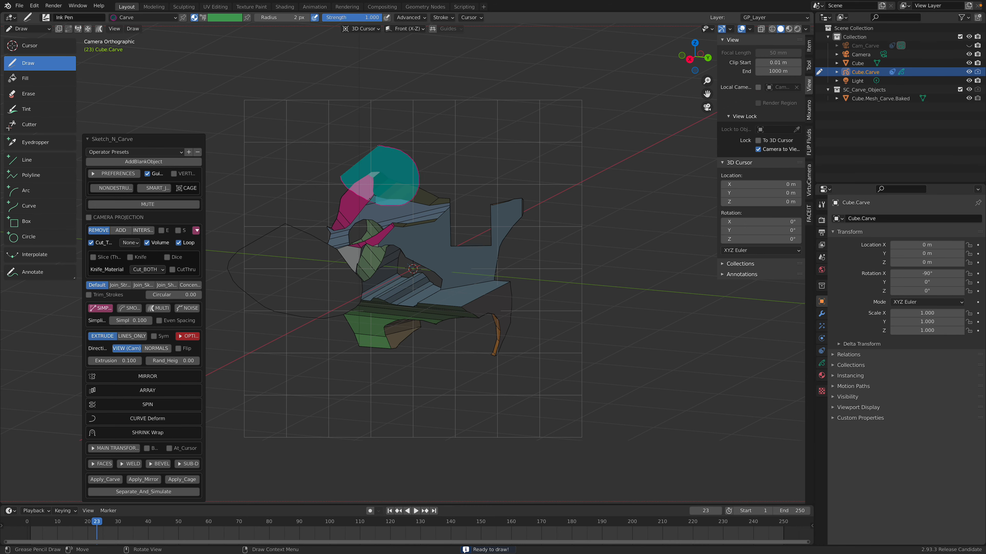
- Carve two more freehand sections from the shape's side, one low and one higher, from different camera angles
middle_drag(454, 286, 499, 299)
mouse_move(353, 305)
mouse_down()
mouse_move(393, 337)
mouse_move(338, 363)
mouse_up()
middle_drag(338, 363, 458, 359)
mouse_move(336, 251)
mouse_down()
mouse_move(365, 216)
mouse_move(350, 159)
mouse_move(327, 142)
mouse_up()
middle_drag(338, 190, 393, 196)
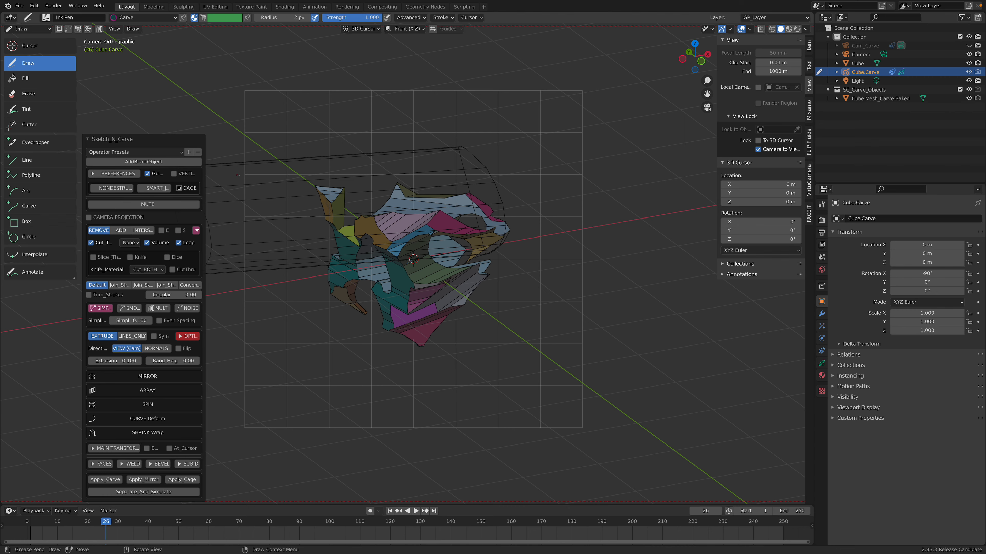
- Return to Object Mode and delete all visible objects in the scene
click(35, 29)
click(43, 39)
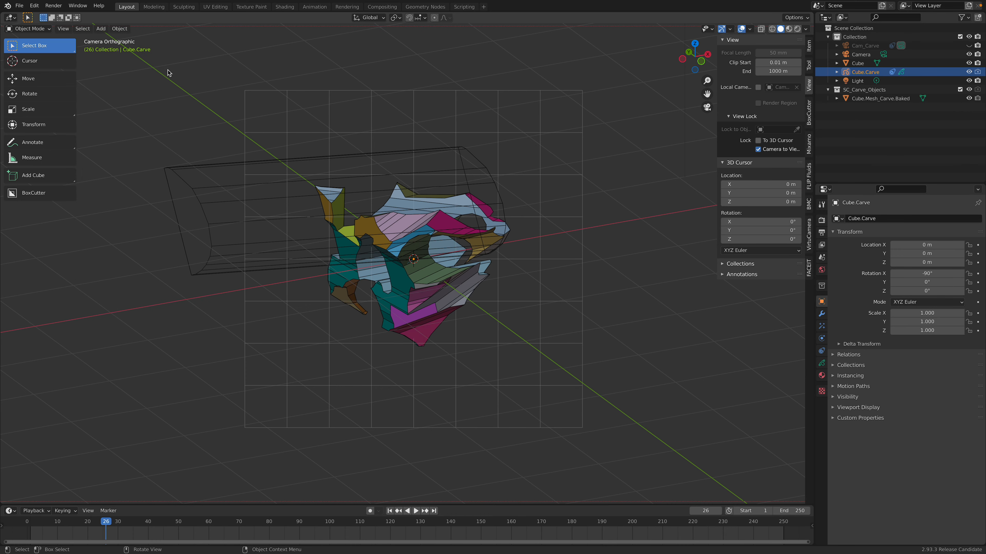
click(398, 140)
key(a)
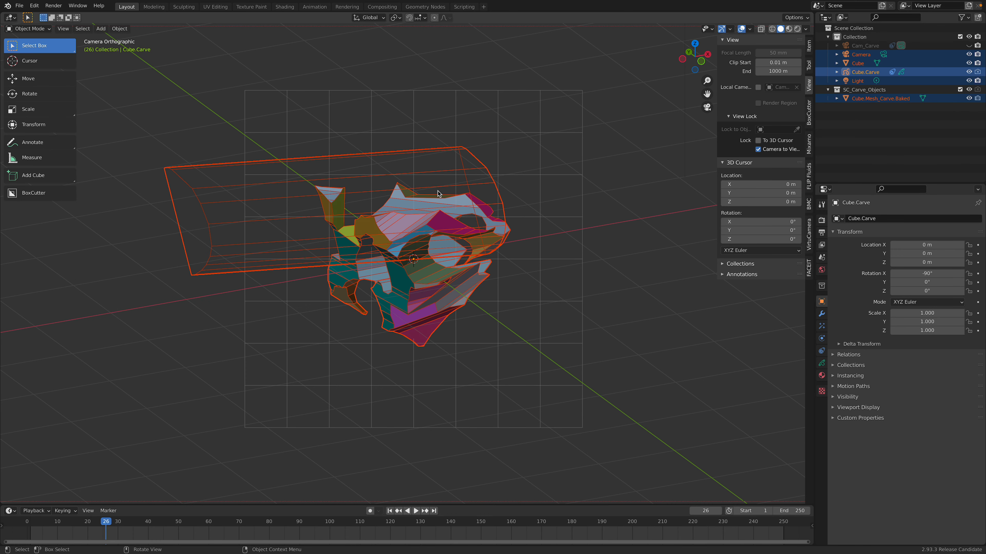
key(Delete)
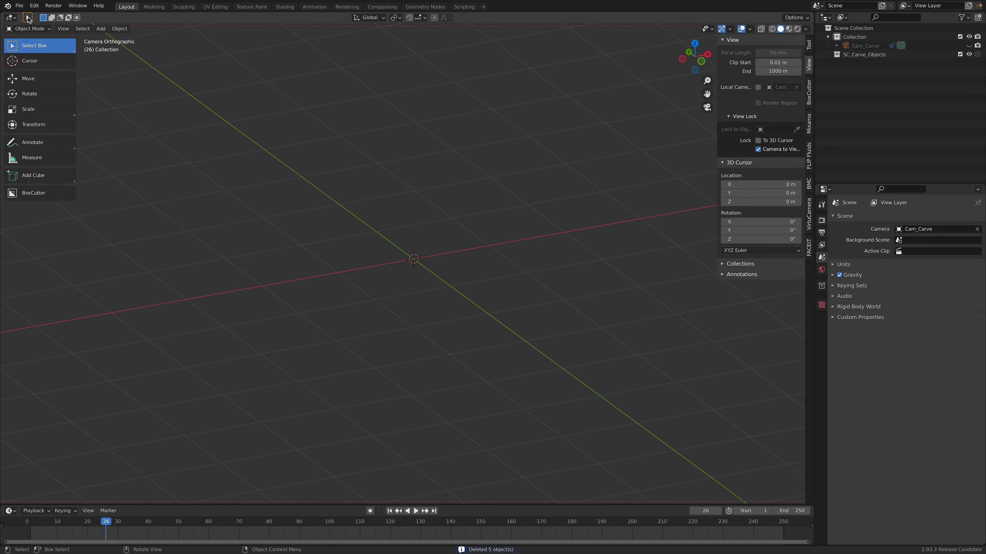
- Start a new file without saving the changes to the current one
click(19, 6)
mouse_move(38, 16)
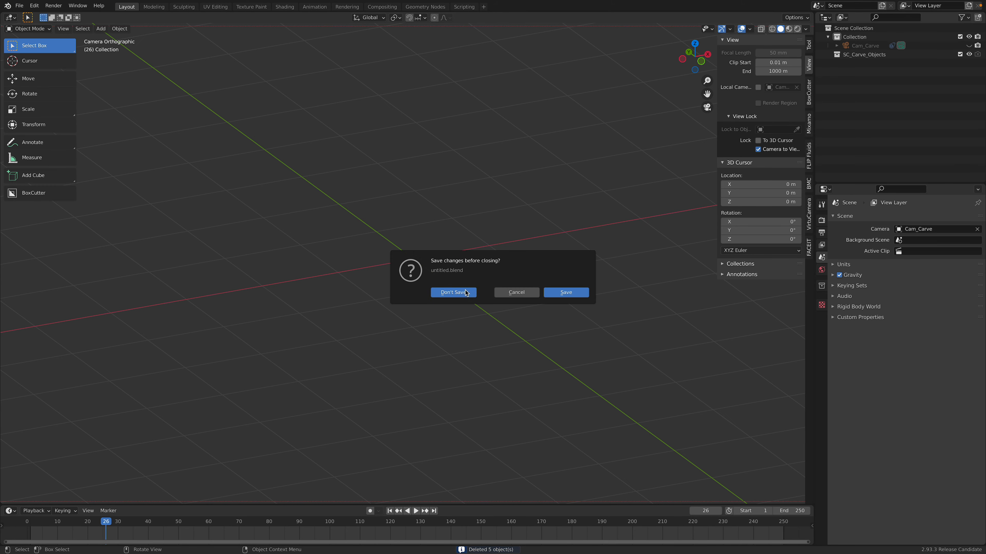
click(453, 292)
scroll(453, 278, up, 3)
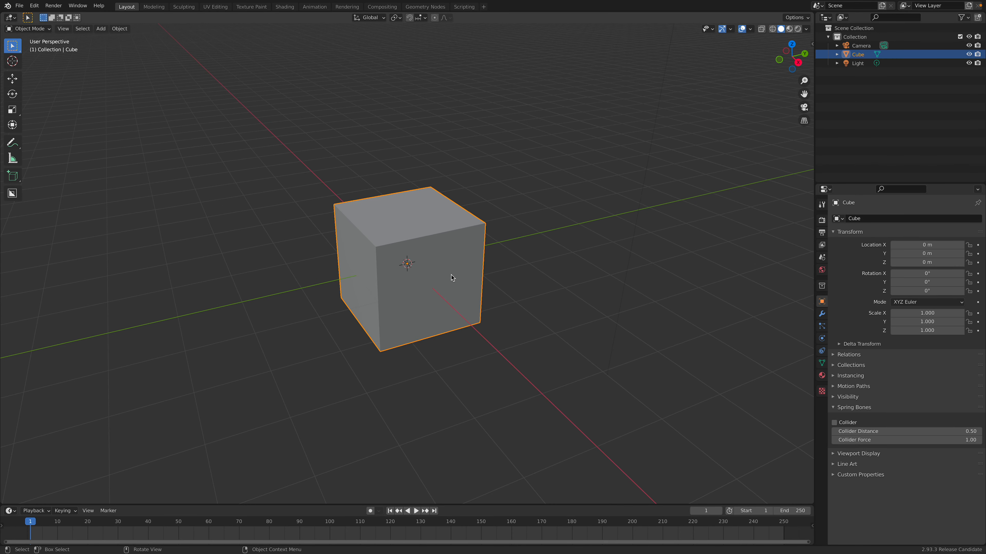
key(ctrl+Right)
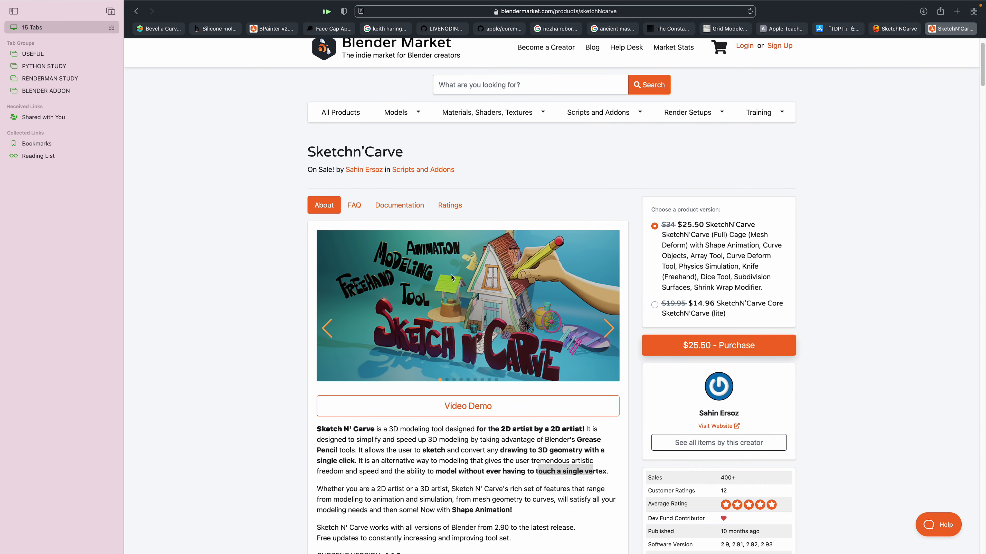
key(ctrl+Left)
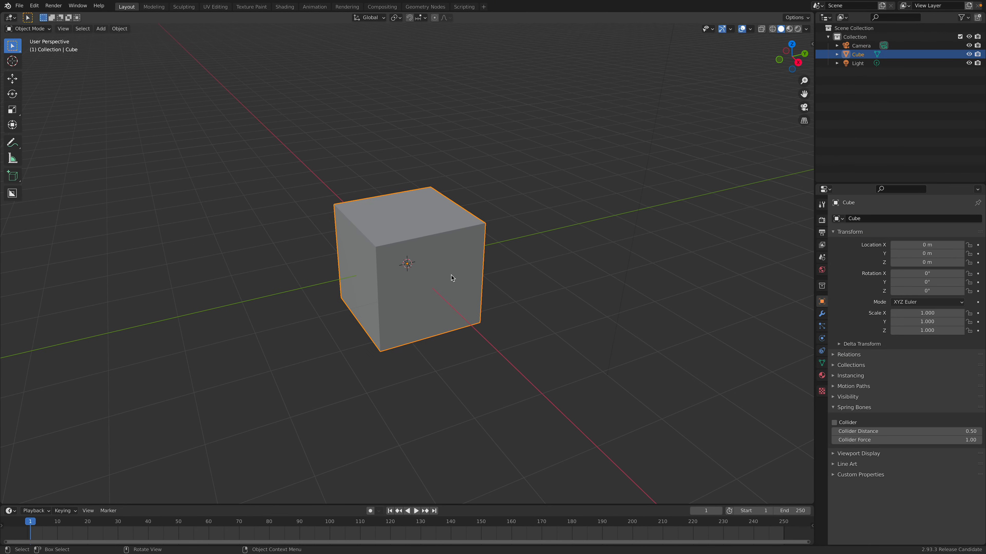
- Extend a horizontal box from one side face of the default cube with the Add Cube tool
middle_drag(422, 277, 375, 265)
scroll(413, 280, up, 1)
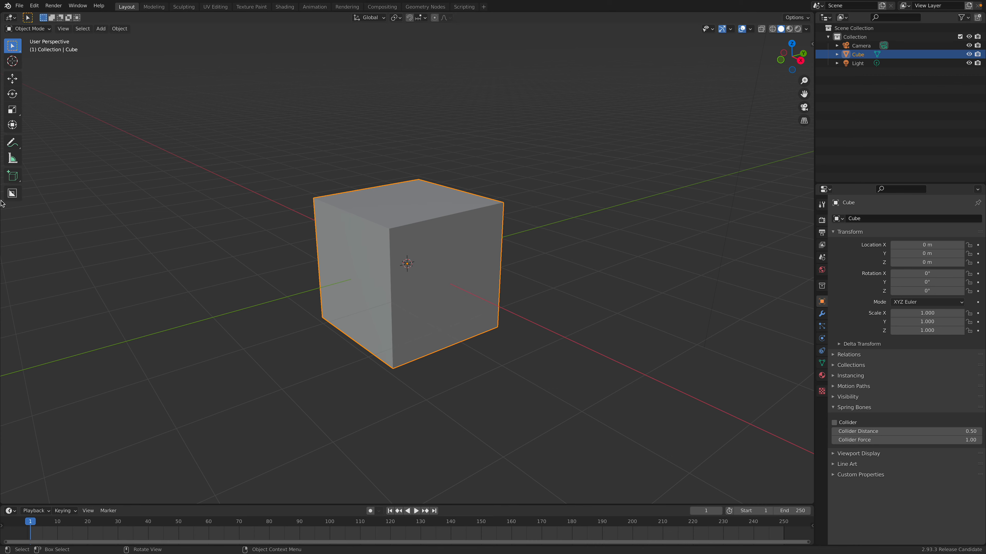
click(16, 179)
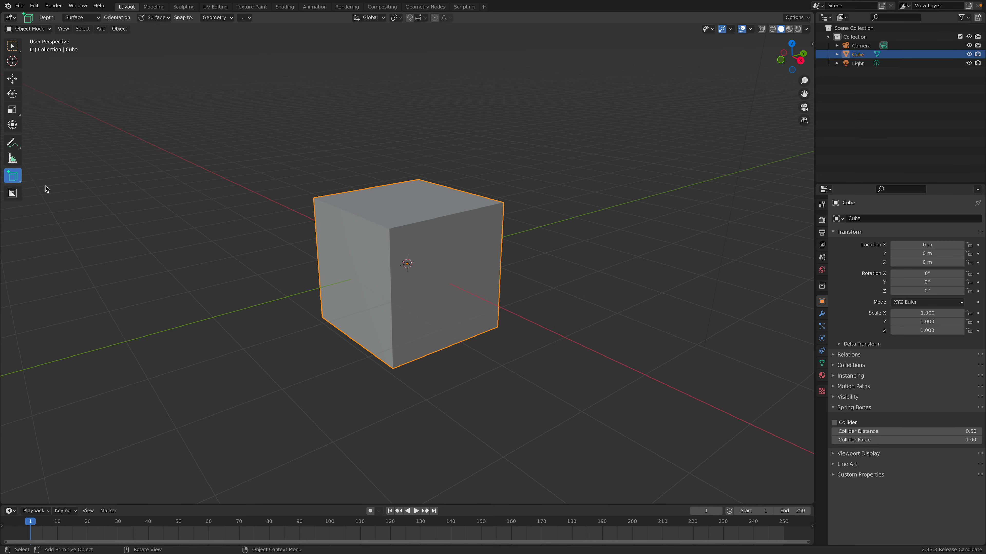
drag(426, 285, 497, 325)
click(718, 425)
- Stand one tall box on the horizontal side box and another on the original cube's top face
middle_drag(547, 351, 598, 371)
drag(586, 237, 656, 271)
click(685, 138)
drag(425, 190, 409, 227)
drag(351, 249, 351, 249)
click(346, 66)
- Add a large block outward from another side face of the original cube
middle_drag(382, 231, 423, 214)
drag(409, 272, 481, 328)
click(652, 401)
- Extend two roughly parallel beams, one from the large block's side and one from the original cube's adjacent face
middle_drag(651, 401, 485, 228)
drag(472, 199, 553, 256)
click(341, 330)
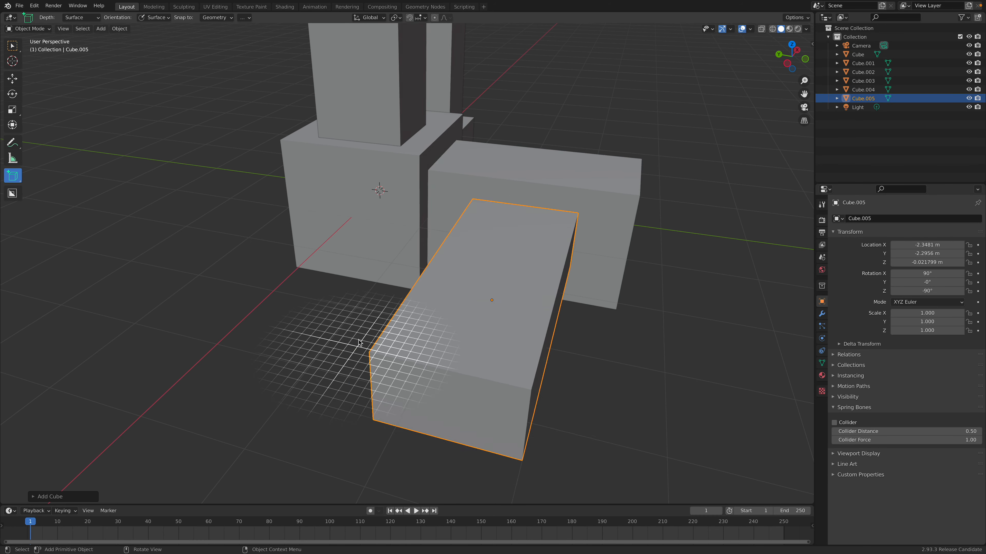
middle_drag(341, 330, 377, 215)
drag(379, 213, 316, 271)
click(325, 347)
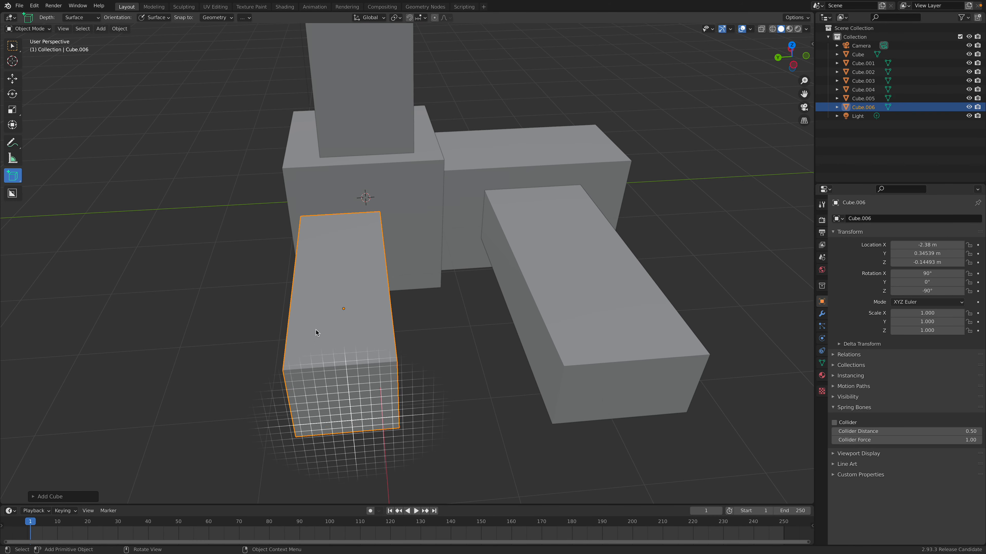
- Add a beam on the original cube's remaining side face and stand a tall block on top of it
middle_drag(325, 347, 290, 276)
click(14, 177)
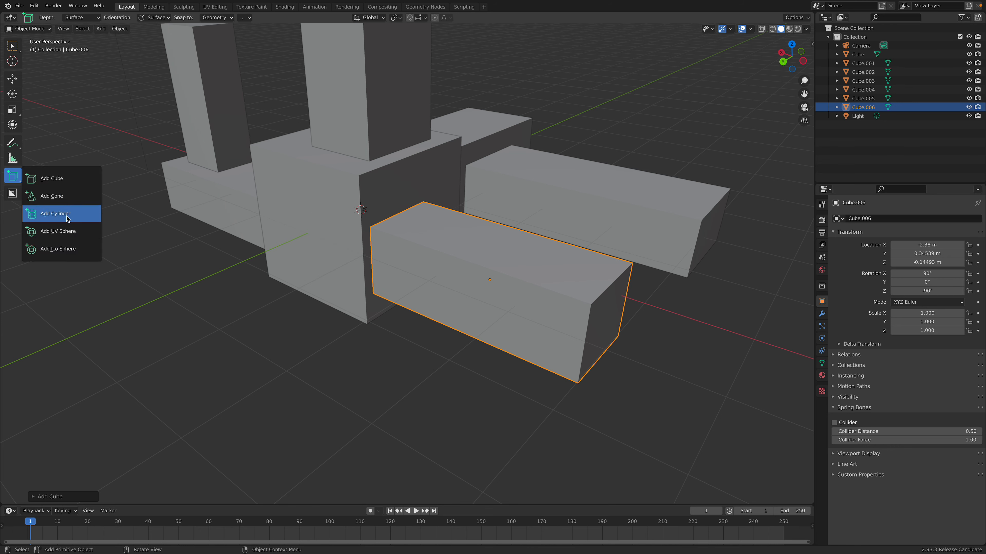
click(52, 178)
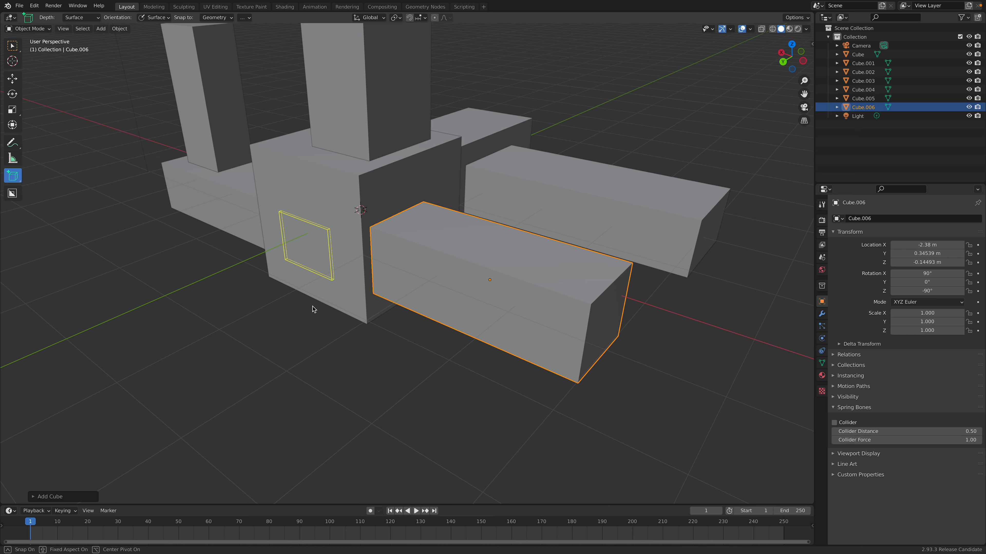
click(190, 414)
middle_drag(355, 319, 386, 342)
drag(271, 268, 332, 337)
click(337, 205)
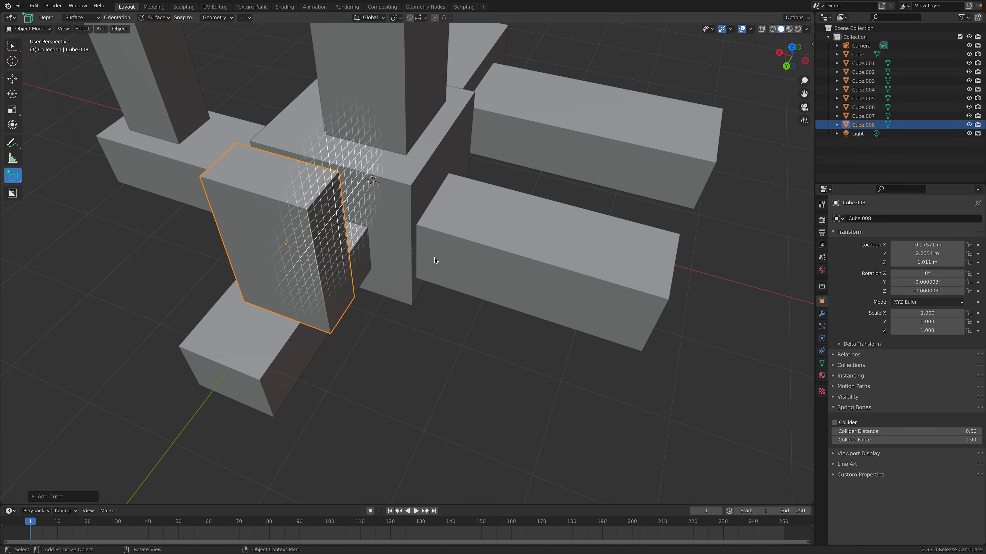
- Add a box to the side of the beam beside the new tower and a beam to the opposite horizontal box's side
middle_drag(435, 259, 460, 250)
drag(506, 235, 521, 301)
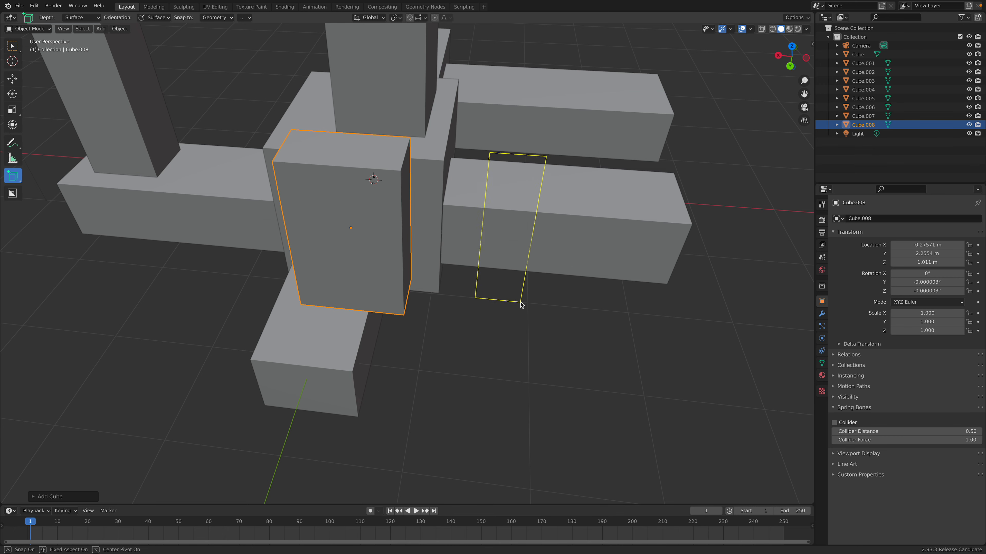
click(519, 359)
middle_drag(519, 359, 368, 342)
drag(274, 246, 317, 268)
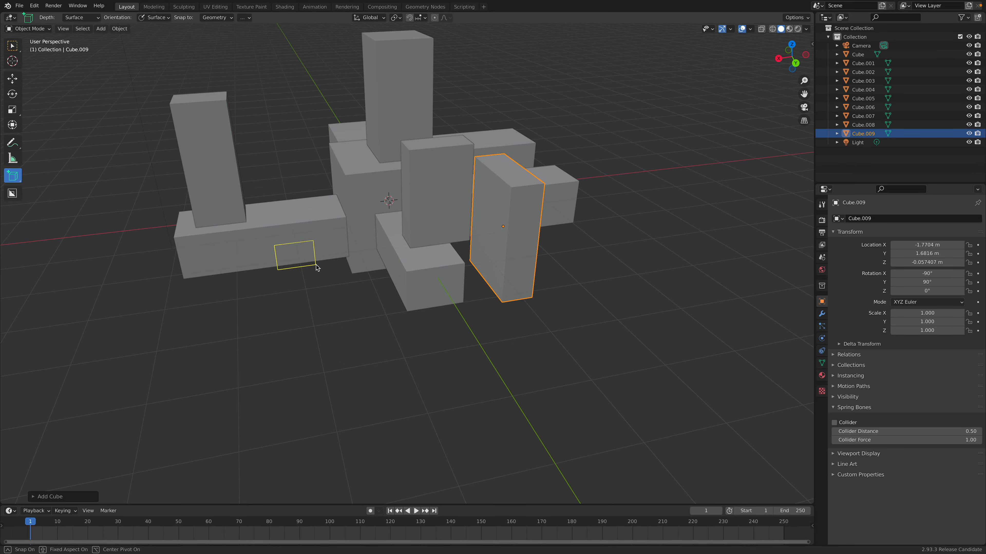
click(363, 318)
- Add a small box to the central tower's upper face and a large slab projecting from the outer tower's side
middle_drag(369, 309, 469, 247)
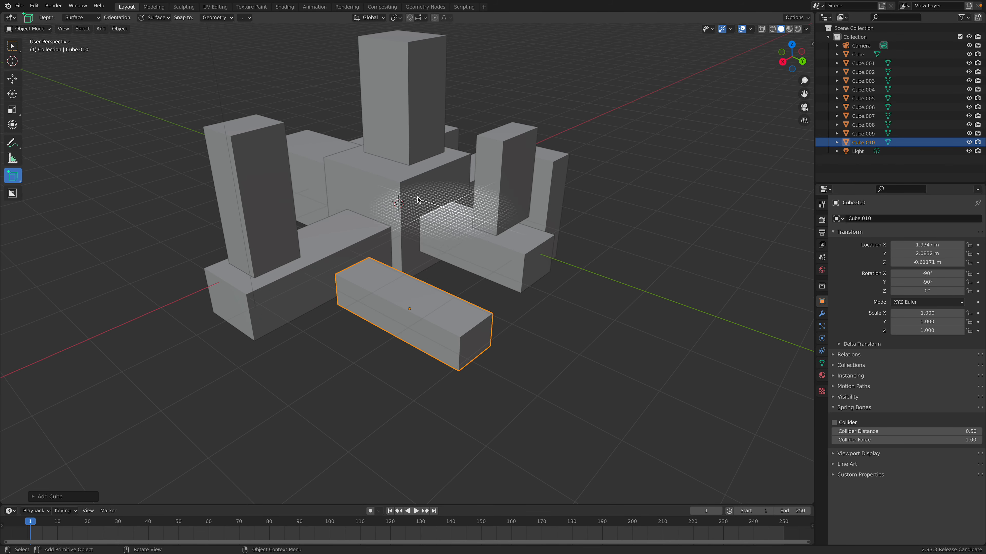
drag(372, 61, 396, 99)
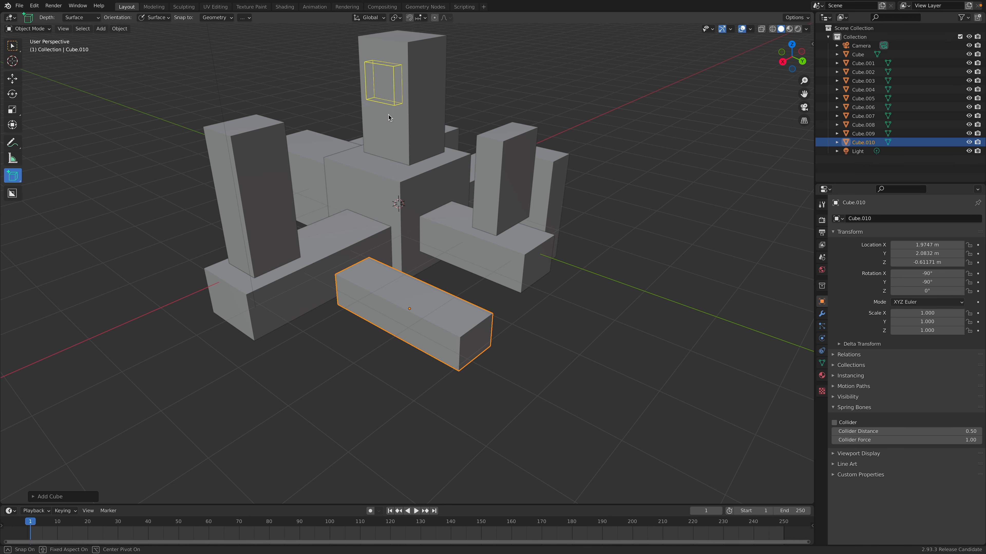
click(362, 133)
drag(254, 181, 308, 181)
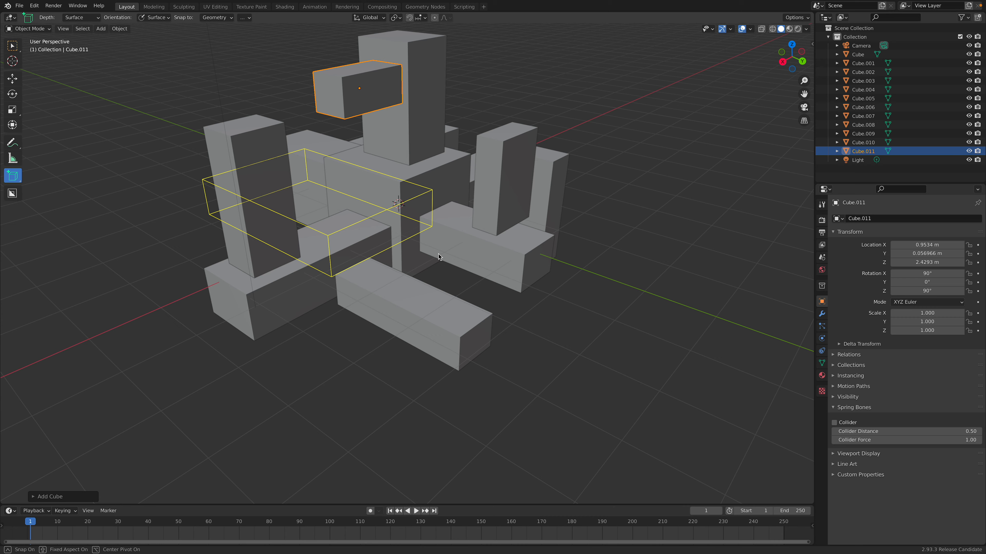
click(428, 236)
- Extend a long leg downward from the underside of the large slab
middle_drag(428, 236, 449, 179)
drag(484, 41, 504, 59)
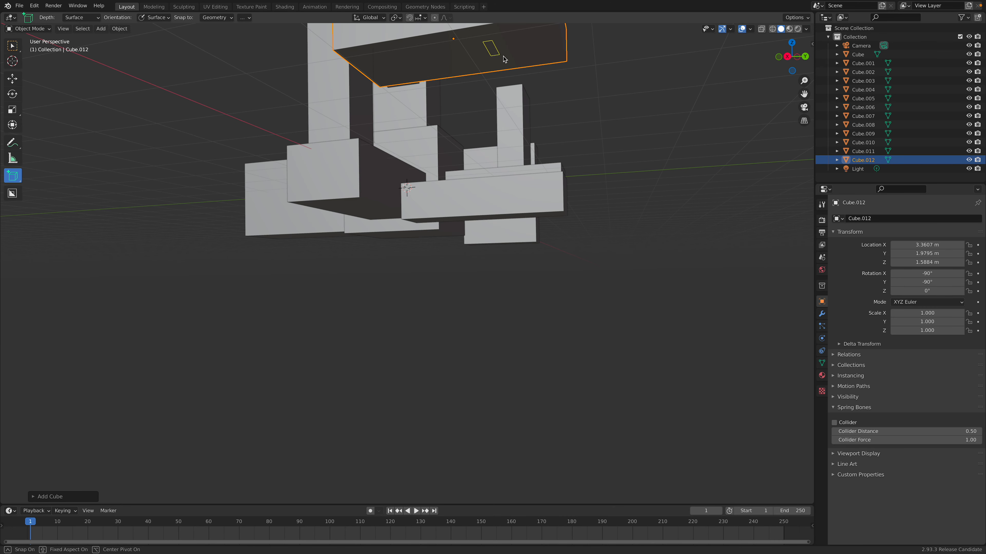
click(500, 244)
middle_drag(501, 243, 452, 239)
scroll(451, 238, up, 2)
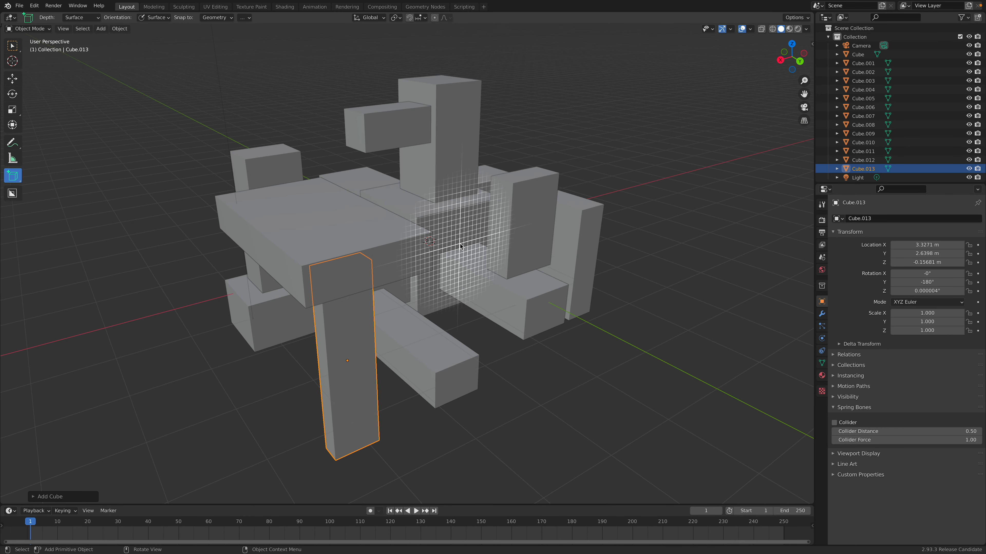
- Select all objects from Cube through Cube.013 and join them with Cube.008 as the active object
click(28, 28)
middle_drag(371, 121, 469, 128)
click(13, 45)
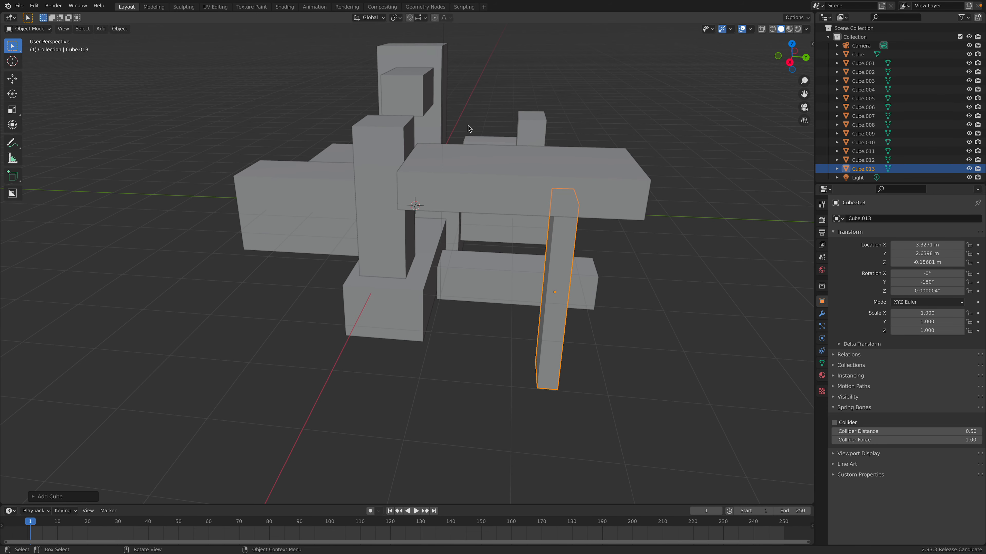
key(a)
key(alt+a)
scroll(862, 62, down, 1)
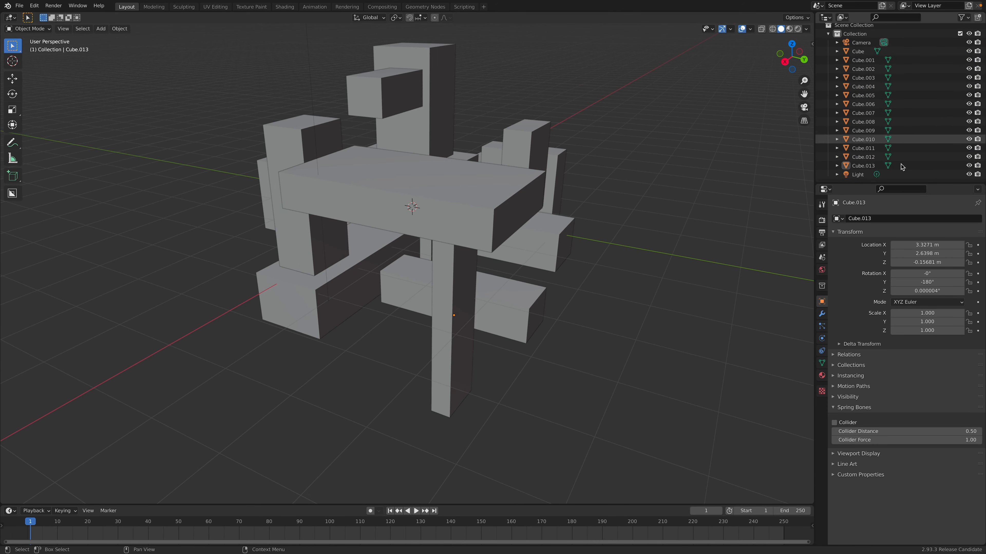
click(858, 51)
shift+click(863, 165)
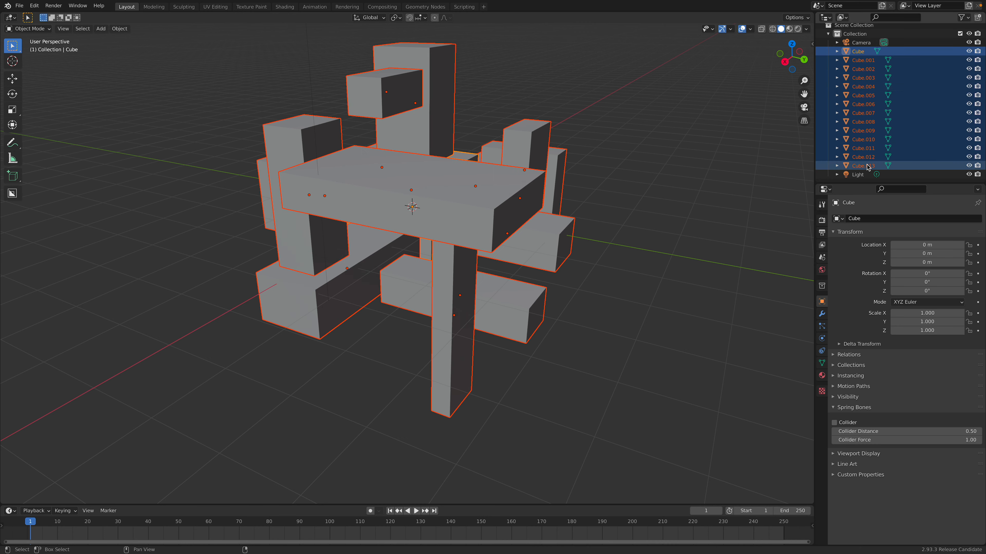
middle_drag(530, 199, 515, 165)
shift+click(516, 164)
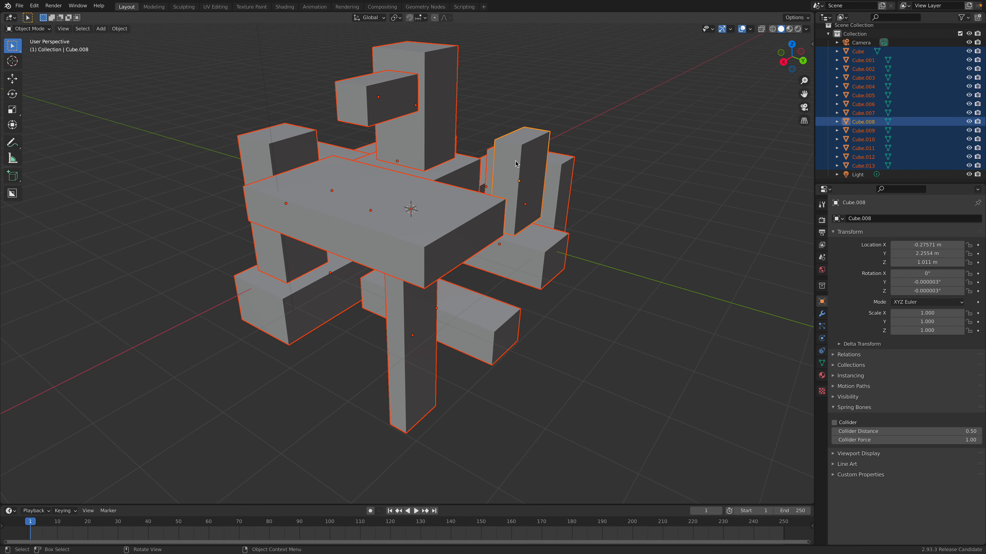
key(ctrl+j)
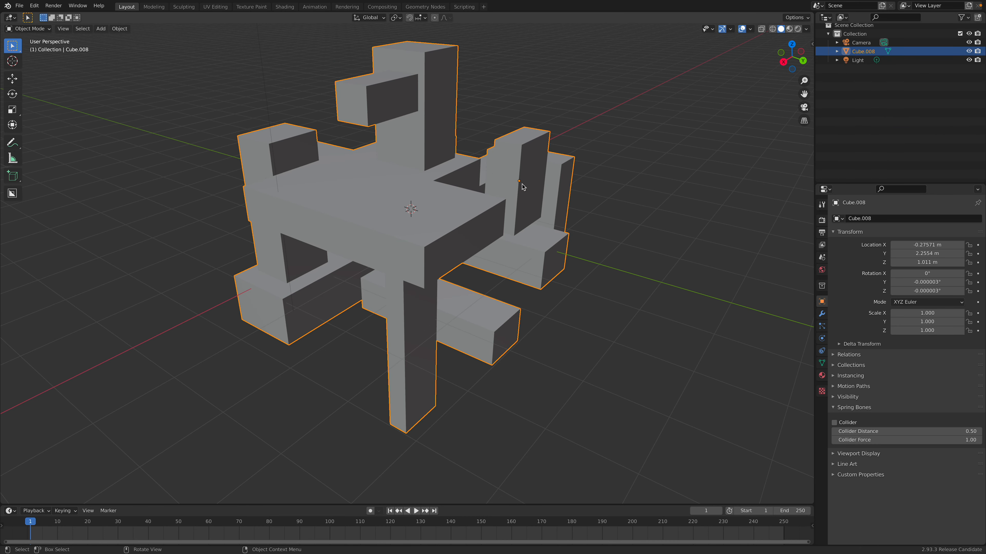
- Enter Edit Mode on the joined object and switch to face selection
middle_drag(351, 236, 491, 193)
key(Tab)
key(Tab)
key(Tab)
key(Tab)
middle_drag(480, 198, 445, 206)
key(Tab)
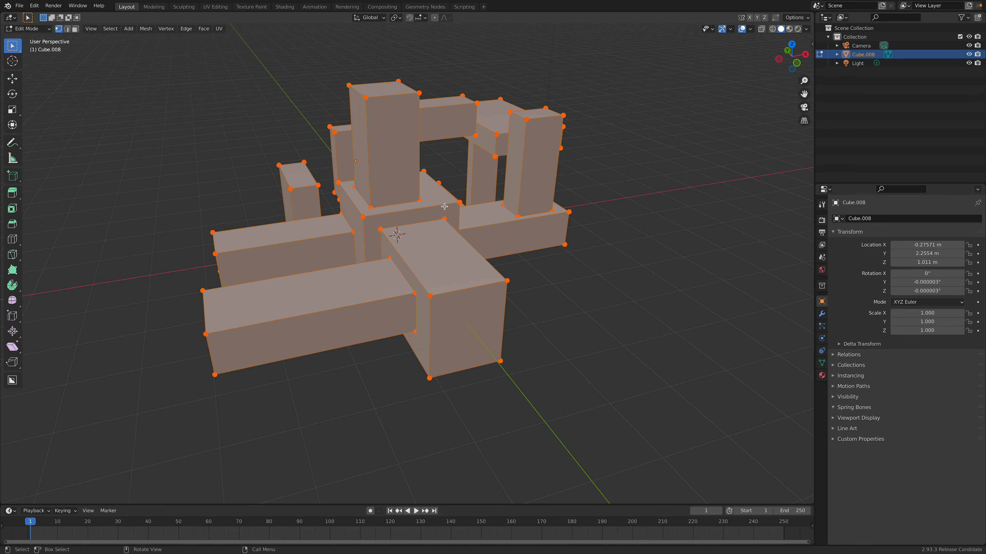
click(67, 29)
middle_drag(381, 161, 395, 163)
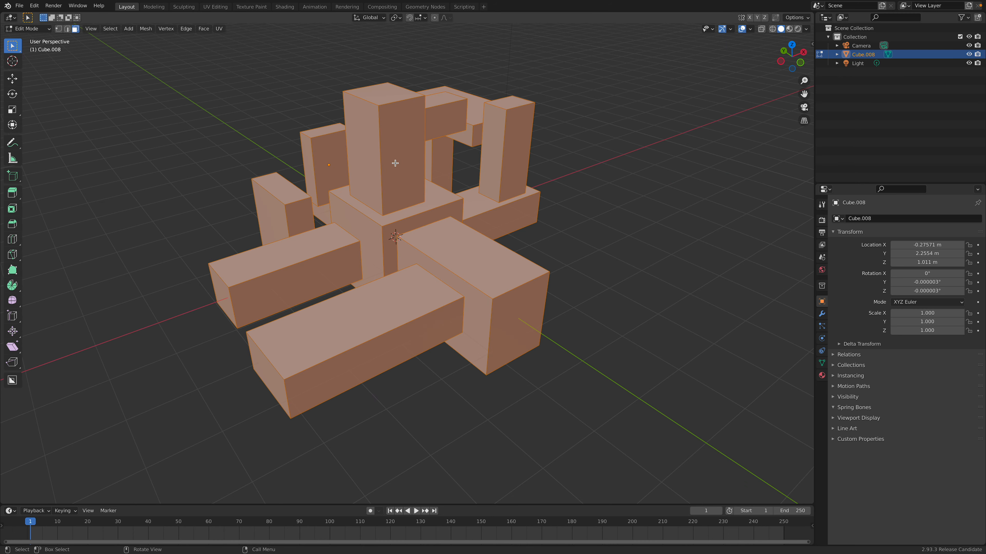
- Select the top face of the central tower and extrude it a short distance upward
click(396, 164)
shift+middle_drag(394, 114, 429, 217)
click(395, 186)
scroll(420, 192, up, 2)
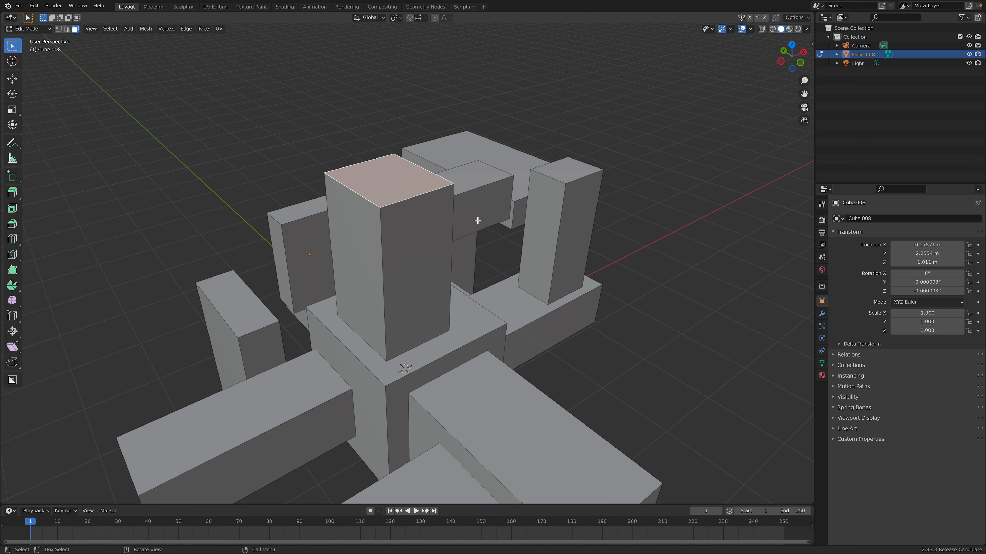
key(e)
click(473, 191)
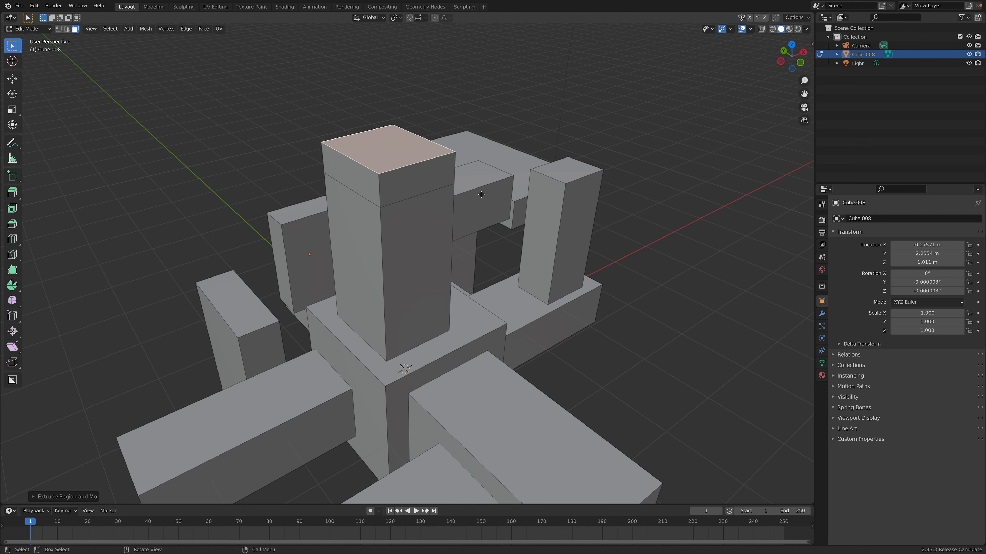
- Scale down the tower's extruded top face and extrude it upward again
key(s)
click(468, 192)
key(e)
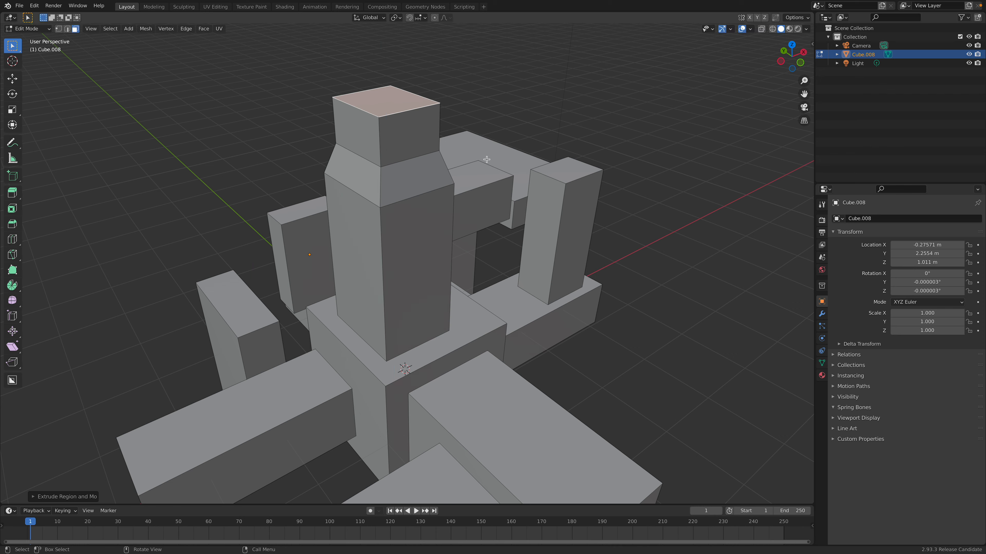
- Scale down the newly extruded top face of the central tower
click(484, 159)
key(s)
click(459, 148)
- Extrude the small pillar's outer side face, scale down the extruded end face and extrude it again
click(580, 272)
middle_drag(580, 272, 572, 258)
key(e)
click(605, 282)
key(s)
click(596, 269)
key(e)
click(631, 306)
shift+middle_drag(607, 301, 557, 287)
click(553, 284)
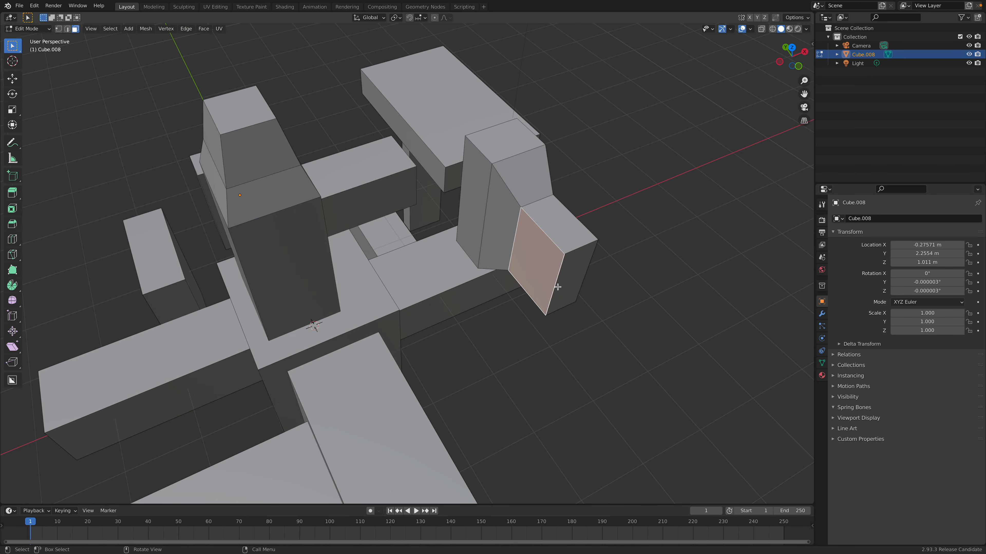
- Inset the top face of the small pillar and move the inset face to form a tapered cap
click(506, 150)
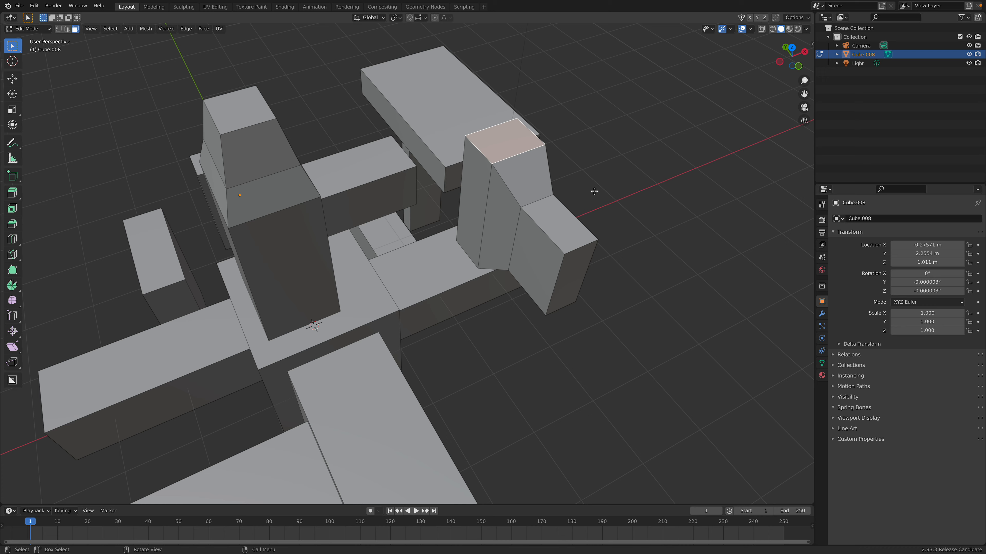
key(i)
click(588, 190)
middle_drag(588, 190, 560, 188)
key(g)
click(535, 175)
middle_drag(526, 150, 529, 146)
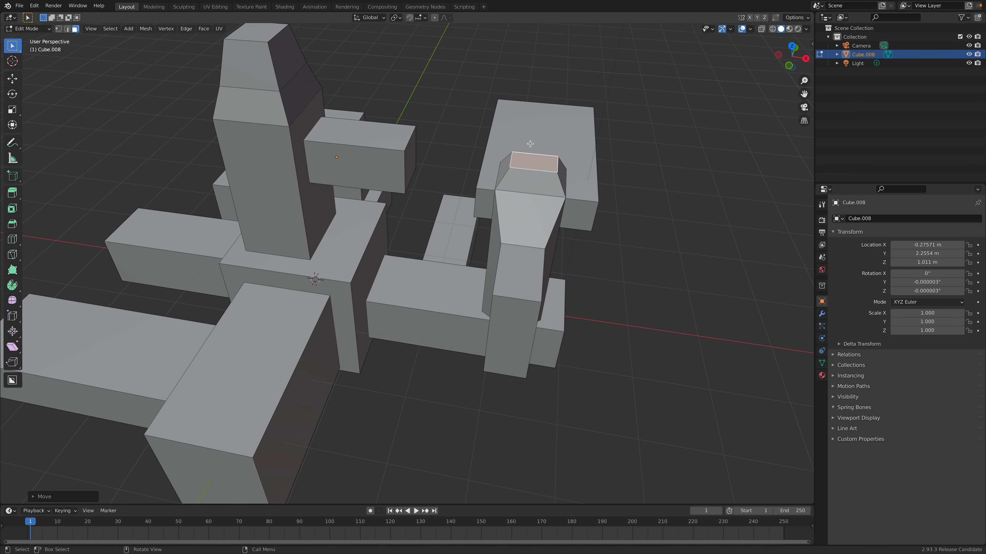
- Extrude the end face of the thick front beam five times into an arm that arches up and bends down
click(534, 128)
scroll(536, 163, down, 2)
middle_drag(551, 249, 465, 233)
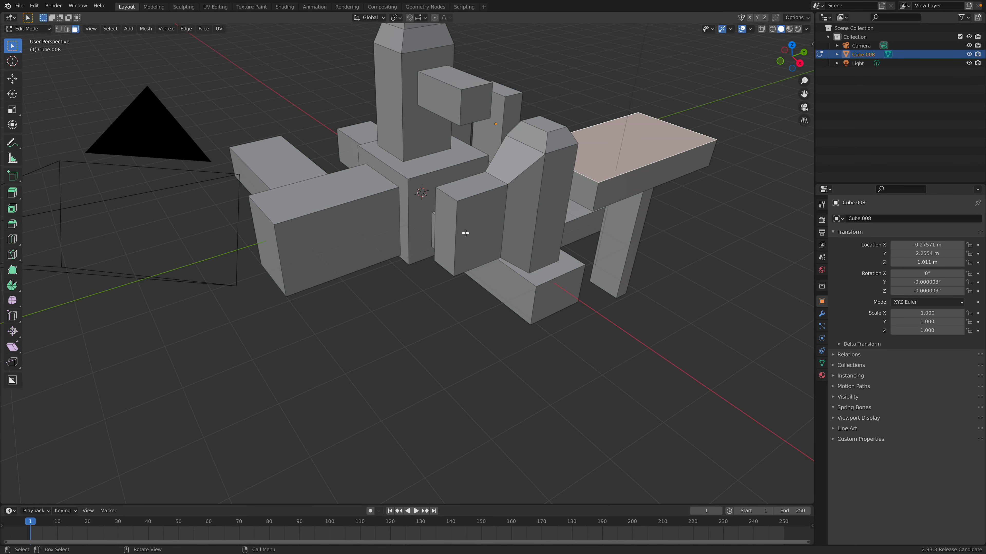
middle_drag(350, 281, 442, 249)
click(459, 279)
scroll(485, 231, down, 1)
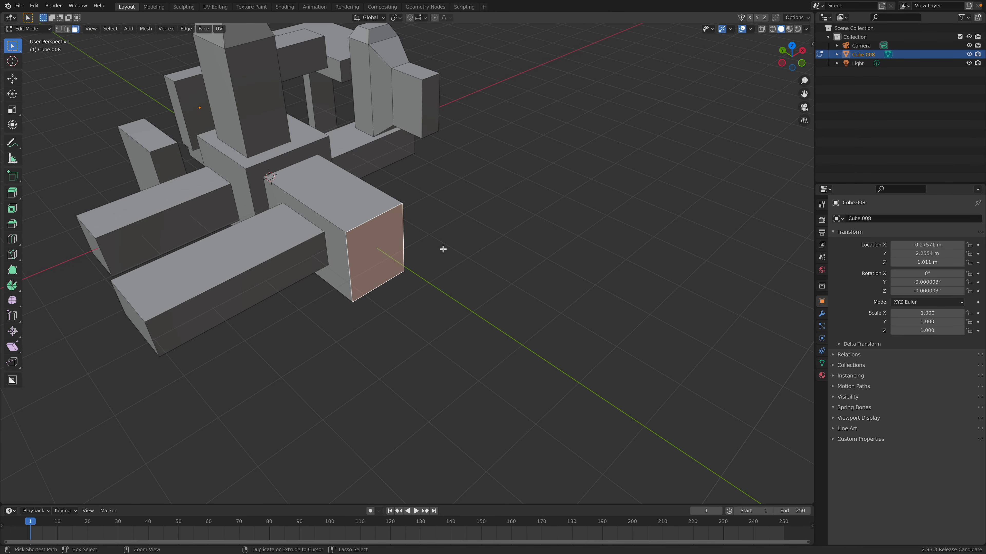
ctrl+right_click(458, 251)
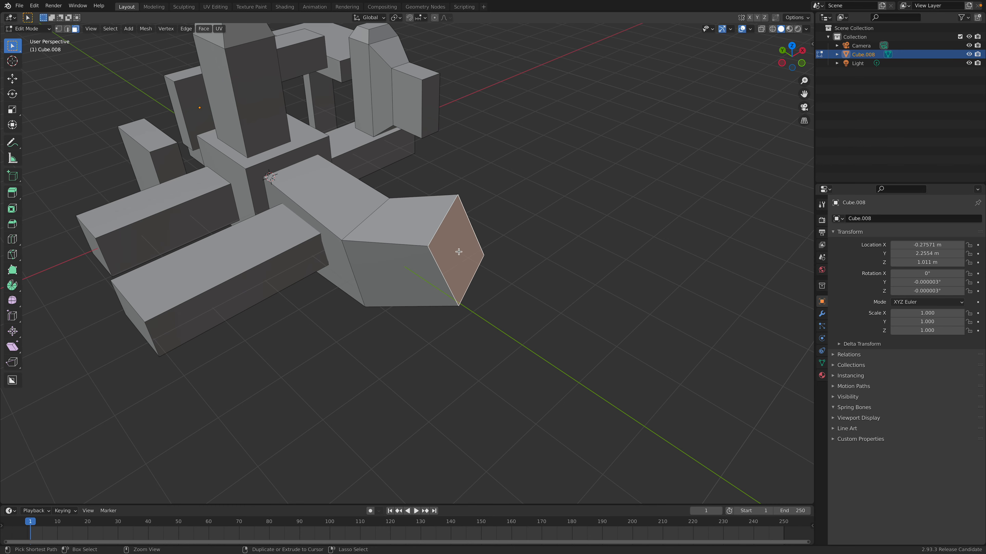
ctrl+right_click(530, 199)
shift+middle_drag(530, 203, 470, 203)
ctrl+right_click(523, 142)
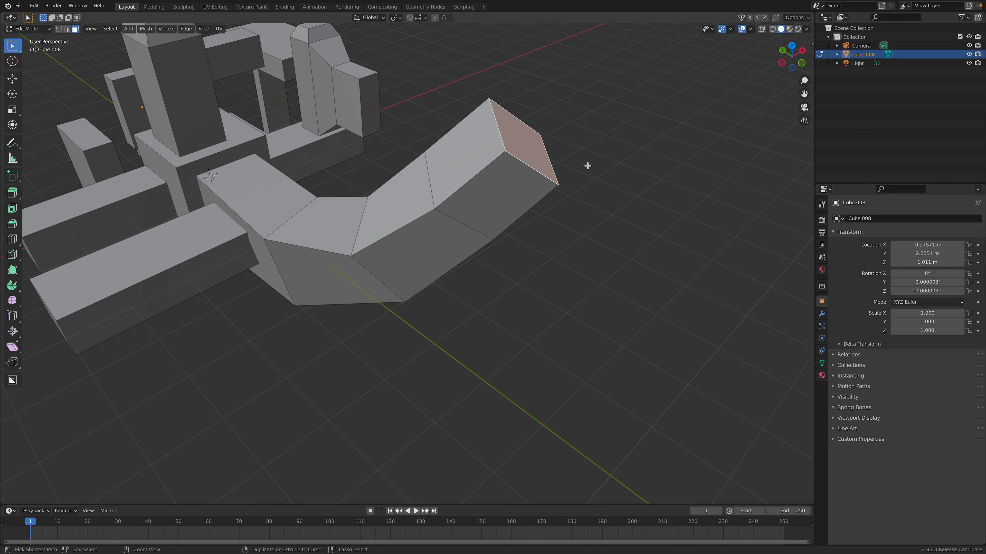
ctrl+right_click(614, 217)
ctrl+right_click(697, 314)
- Extrude the end face of the wide flat beam three times, angling the last segment upward
shift+middle_drag(147, 301, 412, 289)
click(363, 265)
ctrl+right_click(571, 282)
ctrl+right_click(690, 302)
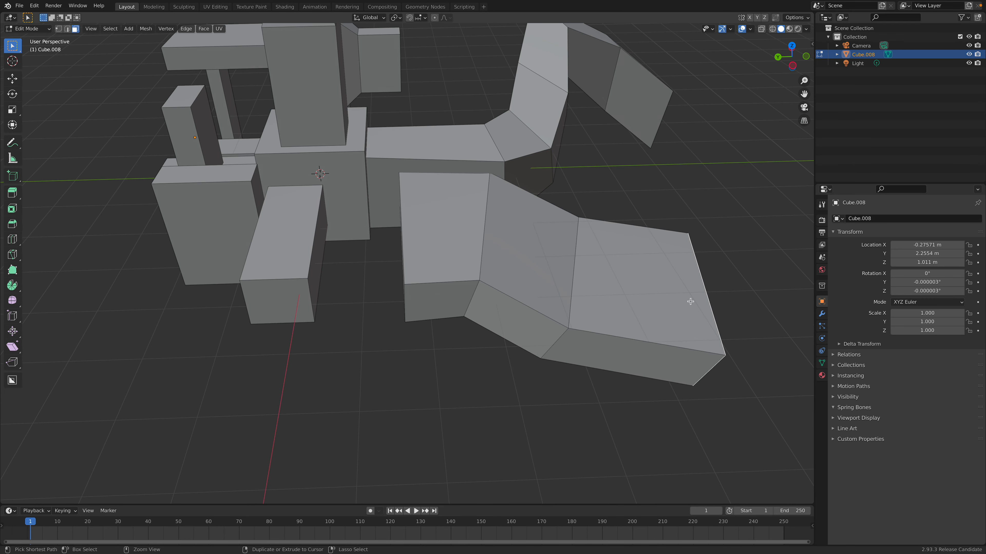
ctrl+right_click(738, 203)
- Extrude the end face of the narrow beam four times into a winding arm that bends downward
shift+middle_drag(333, 303, 309, 286)
click(327, 267)
ctrl+right_click(198, 280)
ctrl+right_click(181, 342)
scroll(257, 339, down, 5)
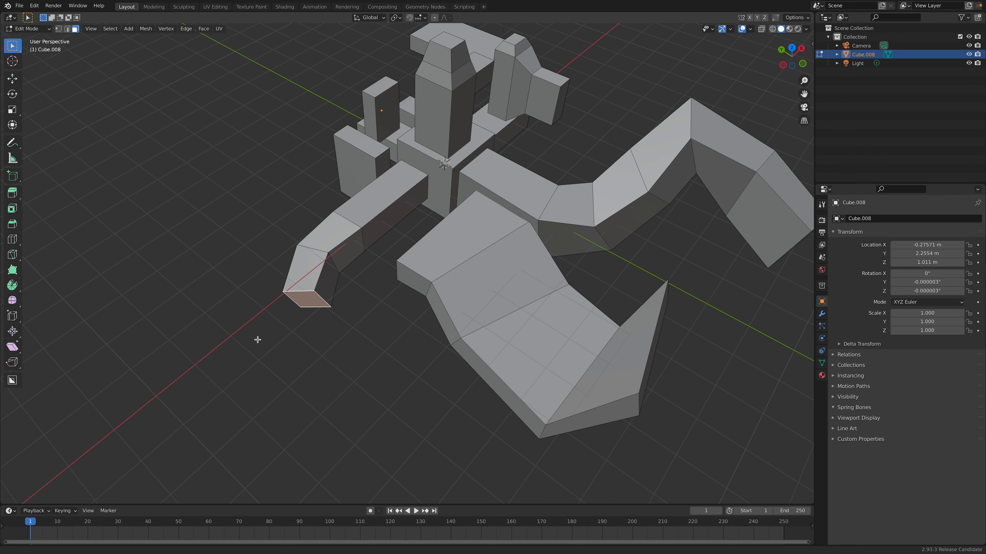
ctrl+right_click(213, 378)
ctrl+right_click(196, 376)
- Extrude the end face of the remaining tall, thin block twice into a bent side arm
middle_drag(209, 239, 393, 260)
ctrl+right_click(355, 320)
ctrl+right_click(205, 313)
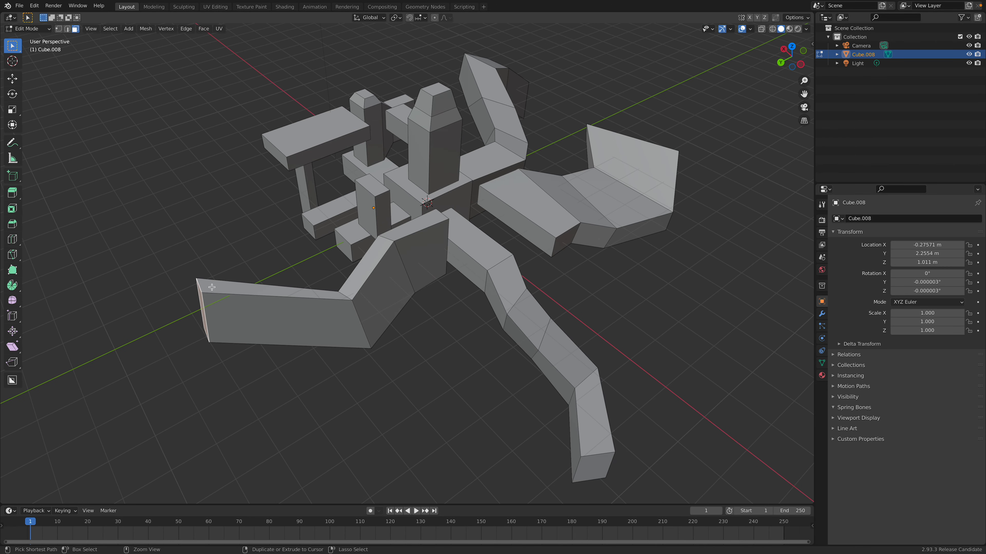
- Extrude the top face of the raised slab three times into a thick arm curving upward
click(301, 133)
shift+middle_drag(301, 134, 291, 228)
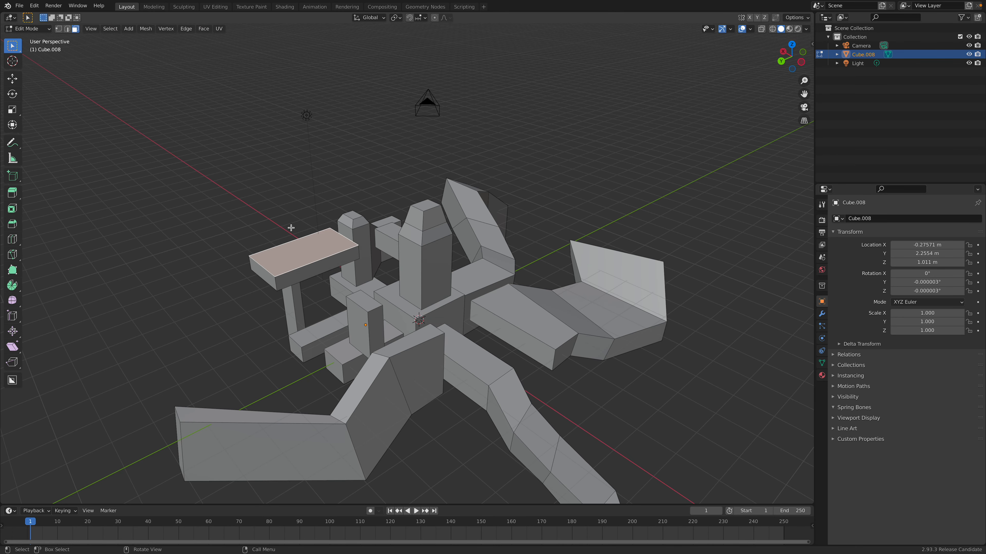
ctrl+right_click(254, 210)
ctrl+right_click(238, 142)
ctrl+right_click(257, 100)
- Return to Object Mode and start Sketch_N_Carve on the joined object with its current Remove settings
click(24, 28)
click(24, 37)
shift+middle_drag(126, 258, 161, 187)
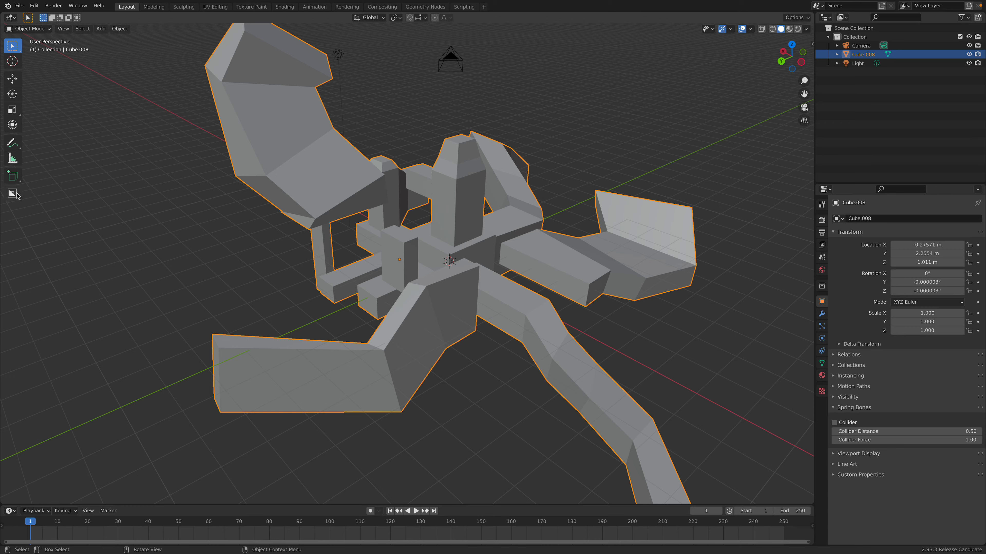
middle_drag(374, 202, 516, 210)
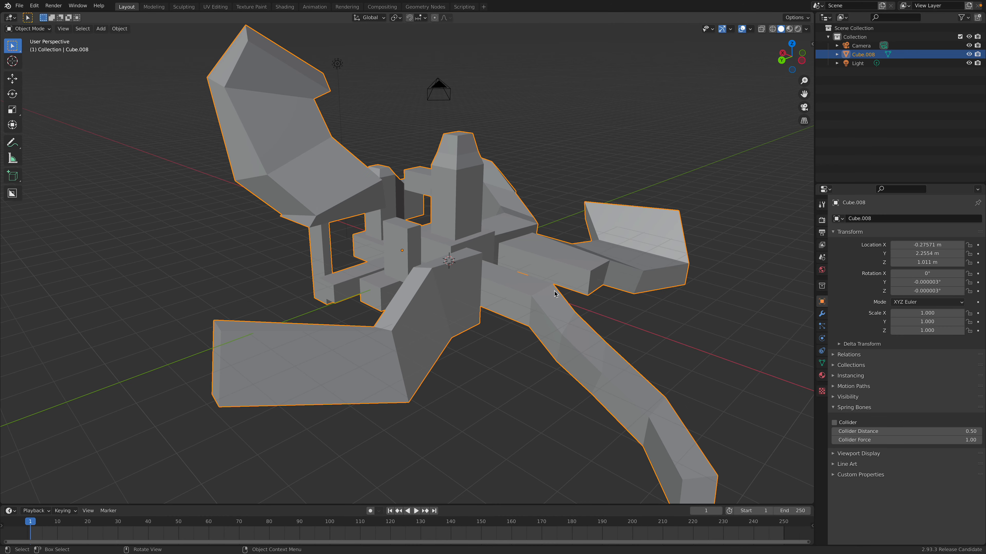
middle_drag(554, 294, 454, 240)
middle_drag(518, 186, 469, 209)
key(ctrl+shift+x)
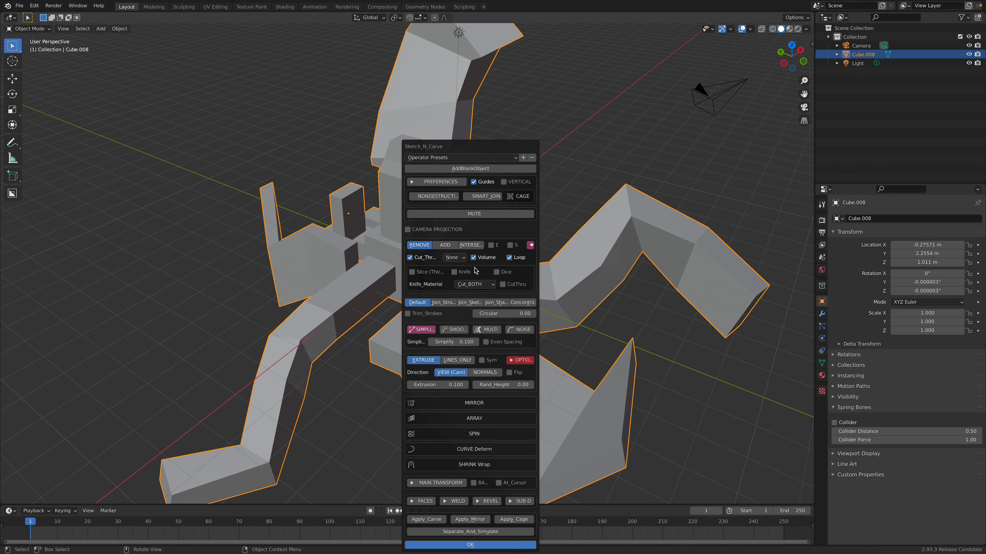
click(470, 545)
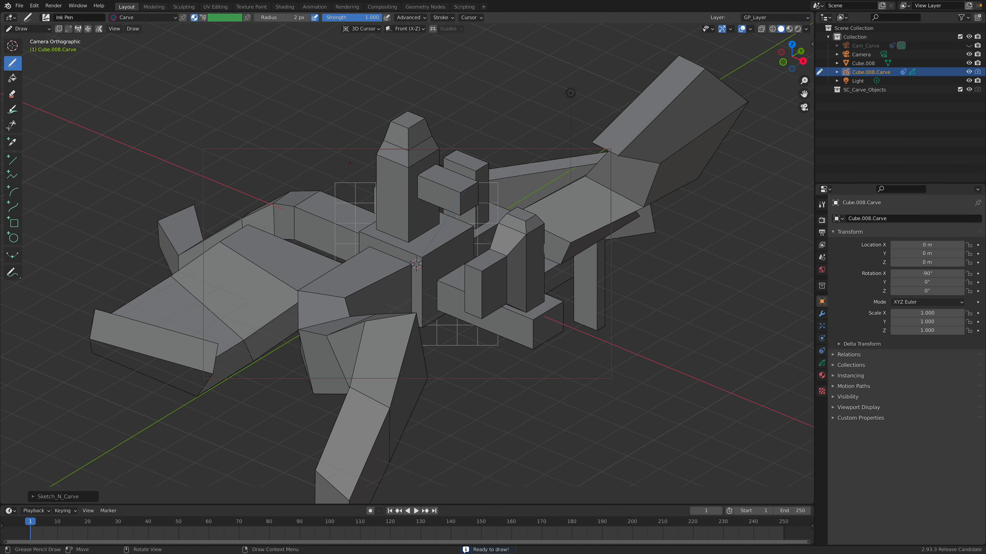
- Draw a rounded outline over the edge of the wide flat arm and carve it out
middle_drag(280, 189, 298, 233)
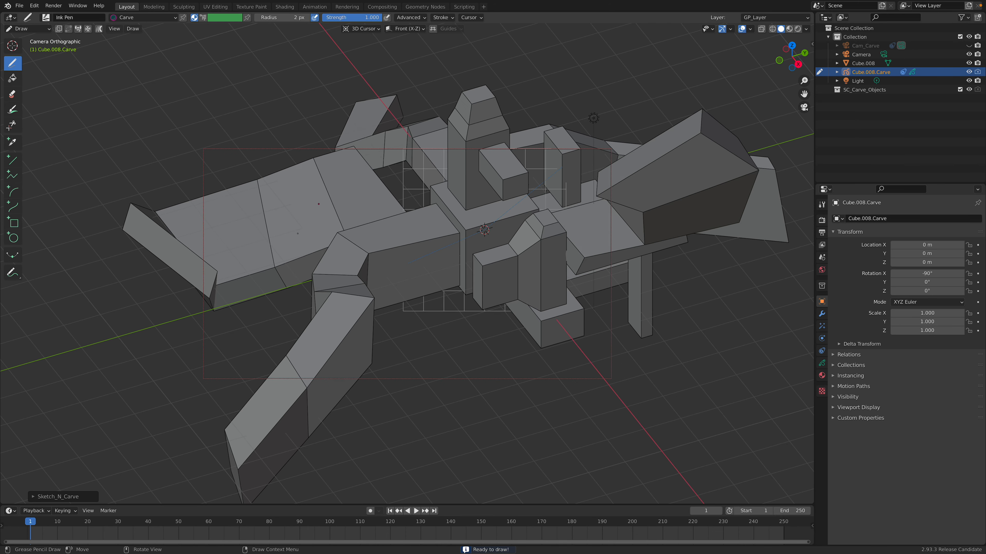
mouse_move(224, 229)
mouse_down()
mouse_move(298, 216)
mouse_move(237, 106)
mouse_move(198, 175)
mouse_up()
key(Return)
- Try to carve an oval cut straight through the lower part of the arched arm
middle_drag(425, 379, 483, 392)
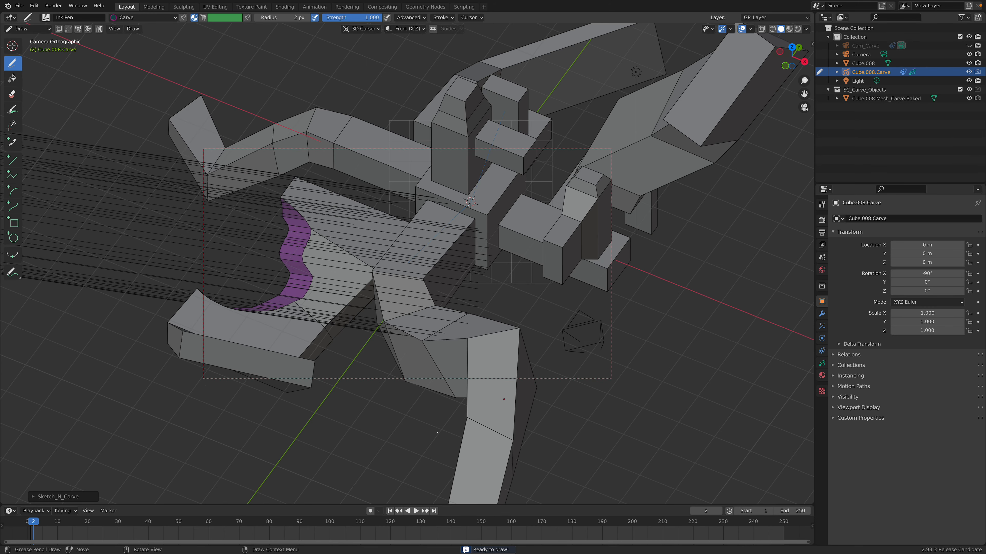
drag(522, 480, 428, 460)
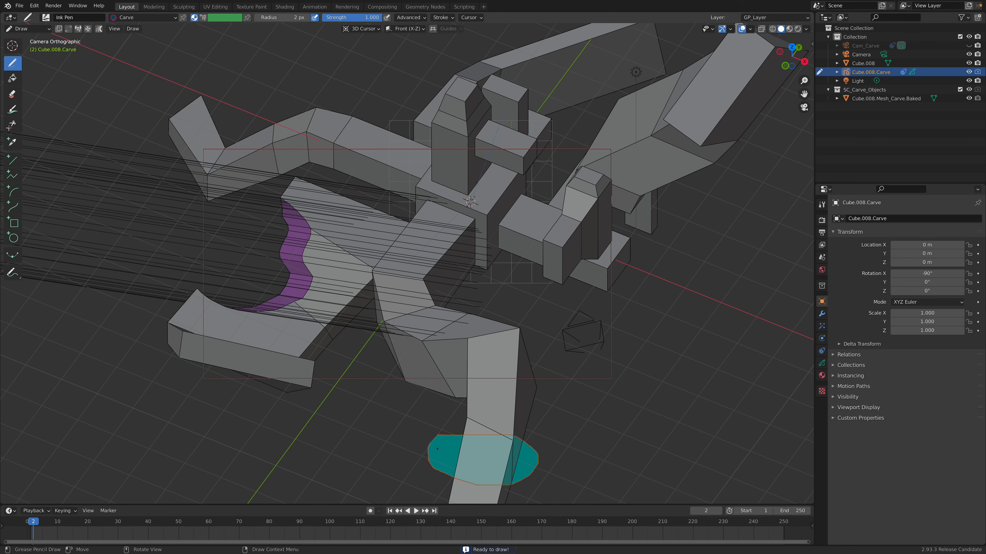
scroll(429, 444, down, 3)
key(Return)
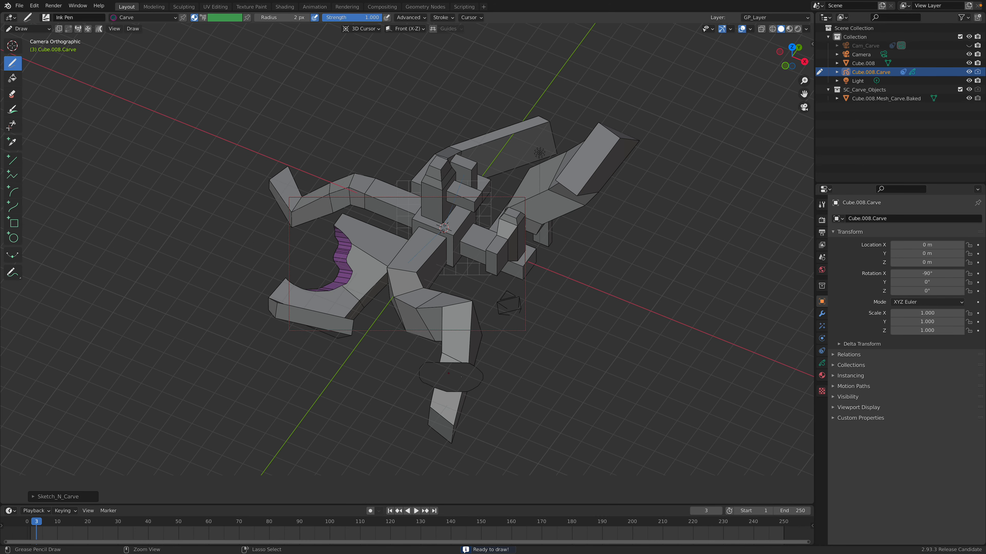
- Undo the oval cut through the arched arm
key(ctrl+z)
key(ctrl+z)
key(ctrl+z)
key(ctrl+z)
key(ctrl+z)
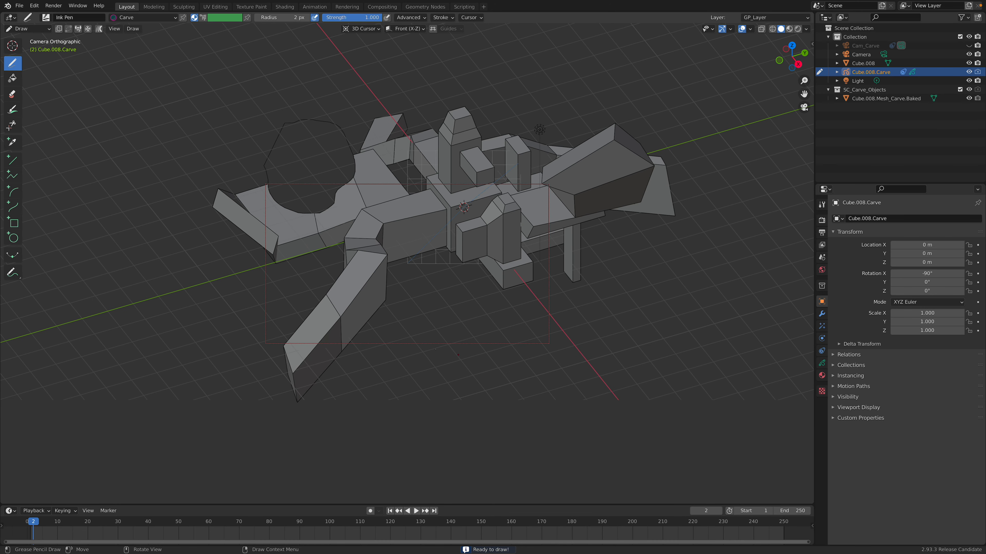
- Carve two rounded notches into the lower section of the arched arm, one on each side
drag(372, 341, 399, 341)
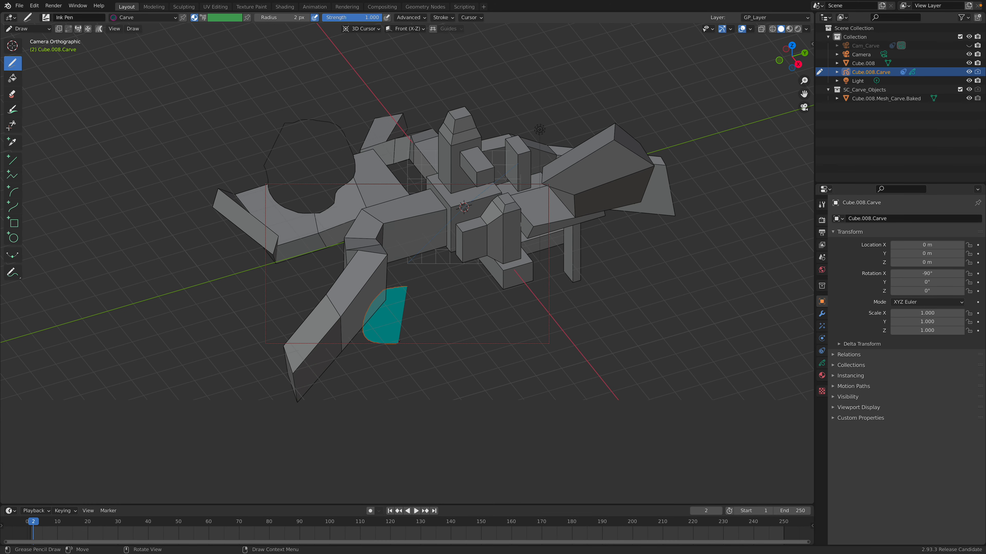
key(Return)
drag(291, 344, 280, 330)
key(Return)
- Carve a round notch into the wide arm's upturned end and an oval cut through the arched arm's base
middle_drag(235, 210, 257, 232)
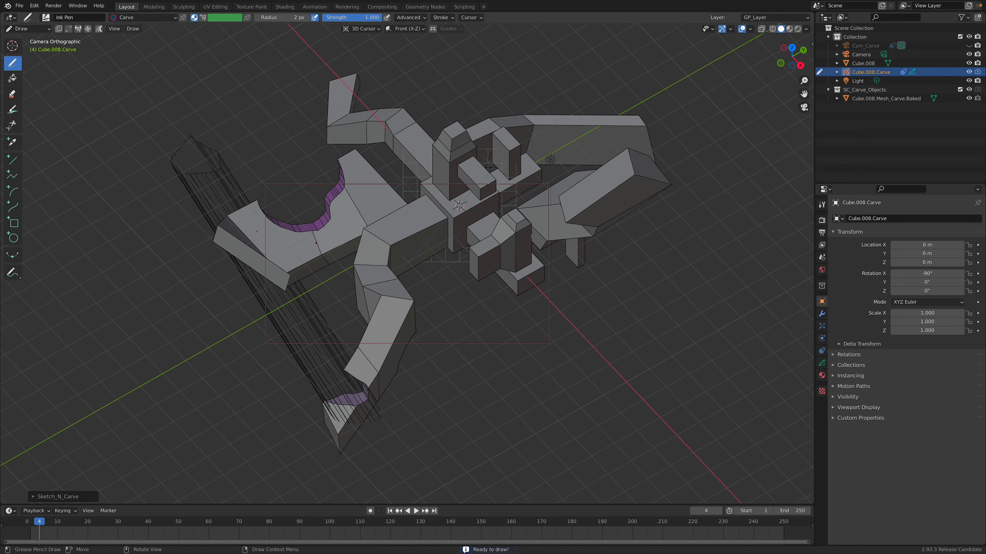
mouse_move(232, 204)
mouse_down()
mouse_move(185, 264)
mouse_move(233, 203)
mouse_up()
key(Return)
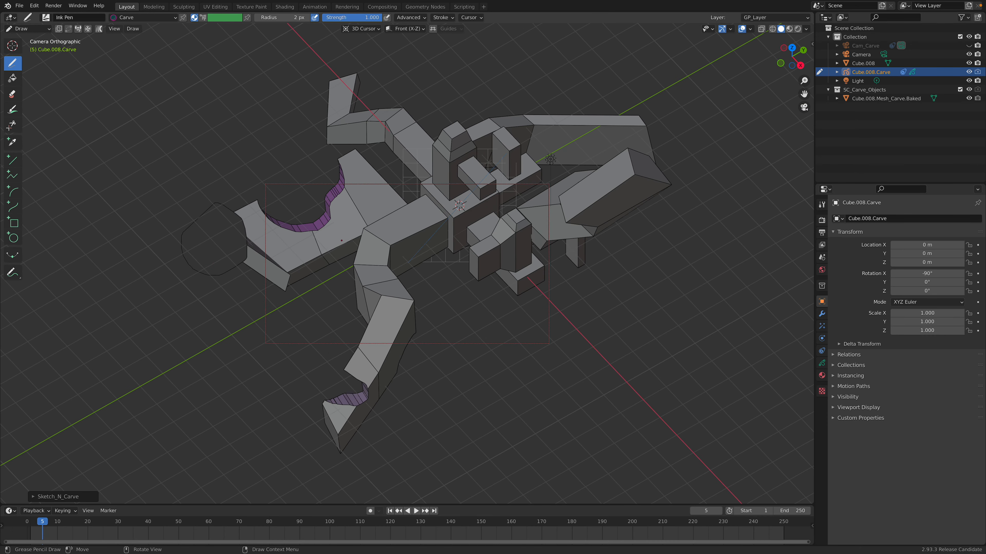
middle_drag(352, 240, 393, 242)
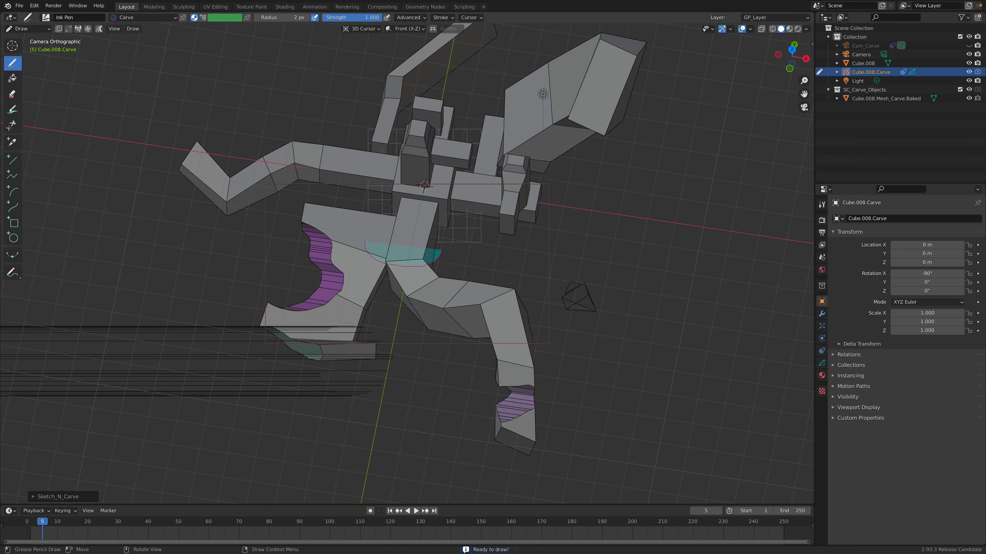
key(Return)
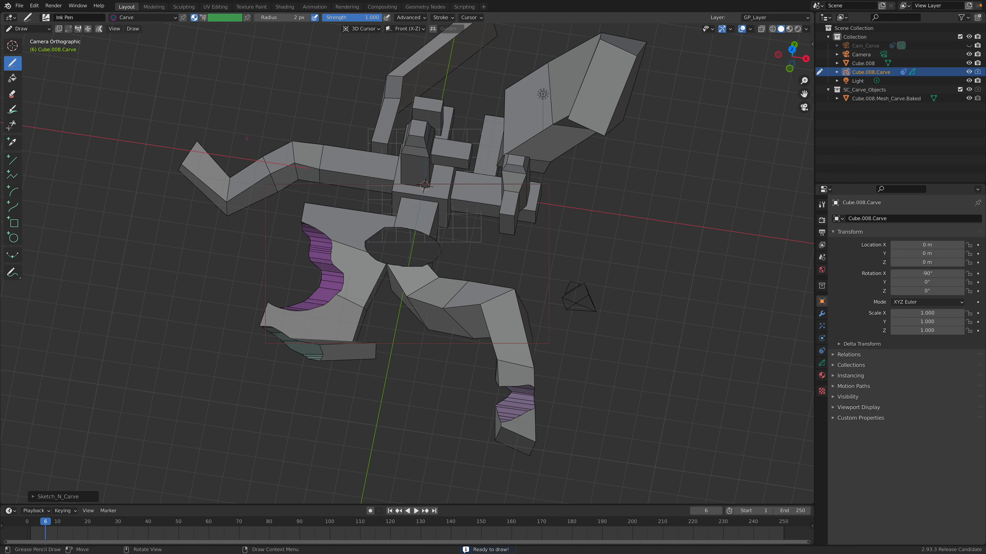
- Carve one rounded notch near the tip of the narrow winding arm and another near its base
drag(209, 115, 204, 117)
key(Return)
mouse_move(306, 126)
mouse_down()
mouse_move(366, 129)
mouse_move(339, 97)
mouse_up()
key(Return)
middle_drag(341, 108, 351, 150)
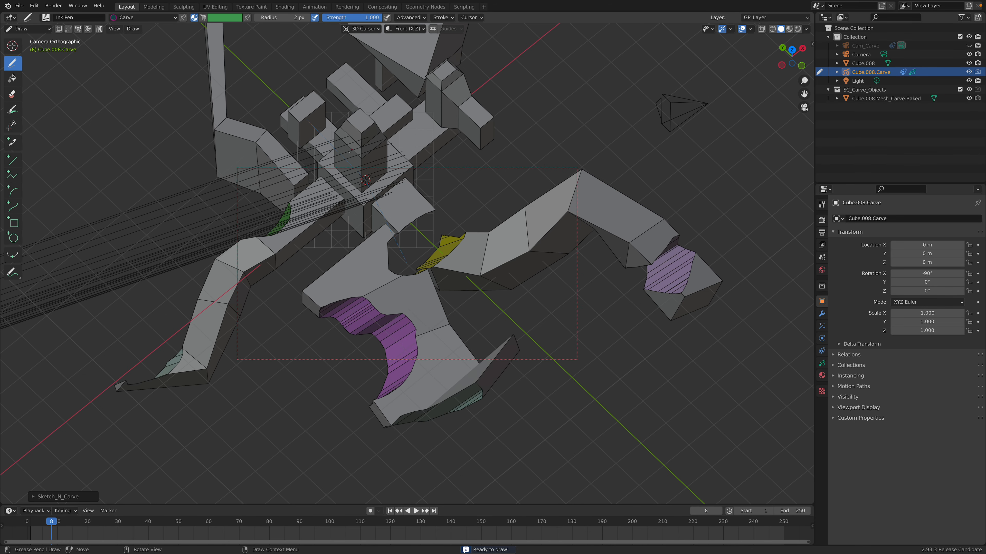
- Carve a round cut below the central tower and another into the side of the small capped pillar
drag(382, 215, 333, 216)
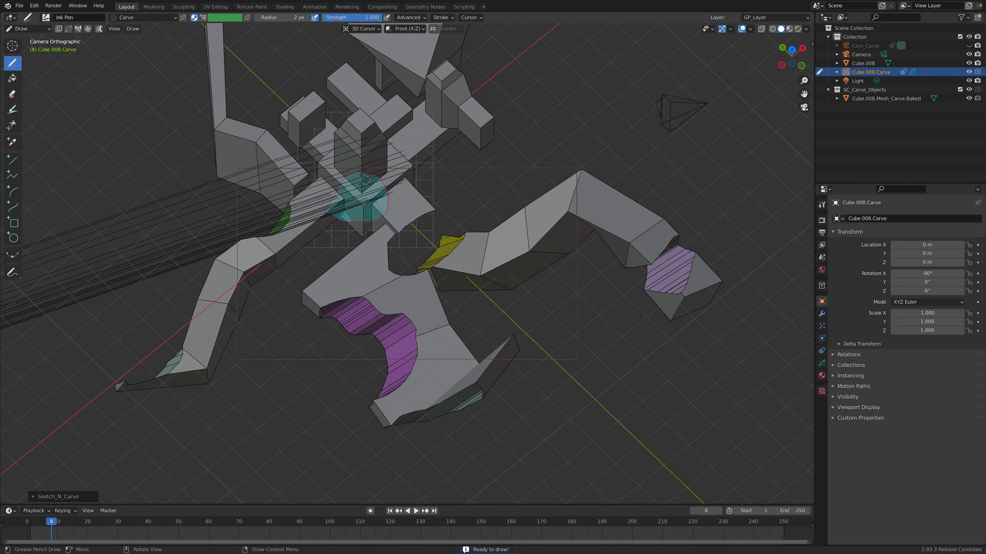
key(Return)
mouse_move(454, 90)
mouse_down()
mouse_move(518, 103)
mouse_move(469, 87)
mouse_up()
key(Return)
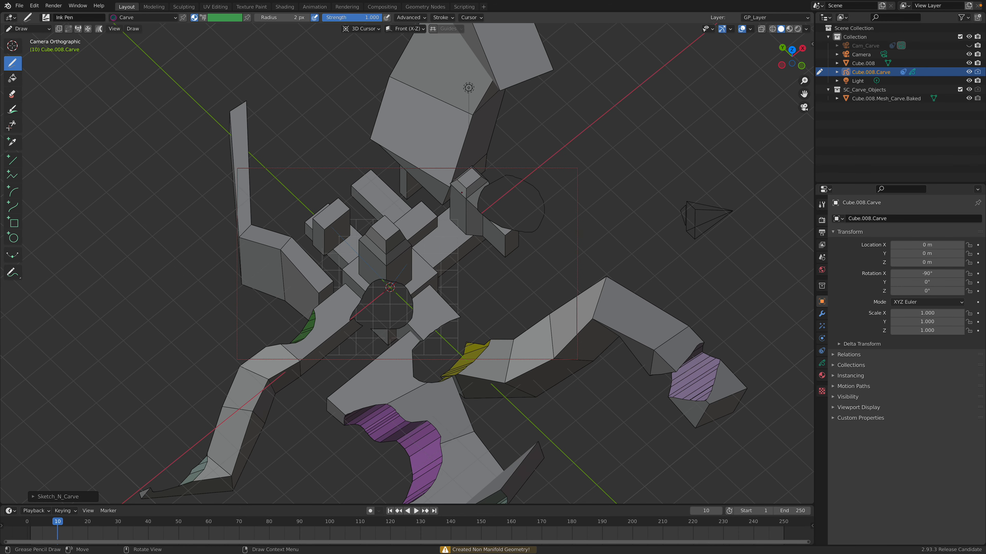
- Carve a large rounded cut into the upward-curving slab arm and a round cut at the bent side arm's edge
mouse_move(371, 110)
mouse_down()
mouse_move(441, 78)
mouse_move(385, 47)
mouse_move(366, 58)
mouse_up()
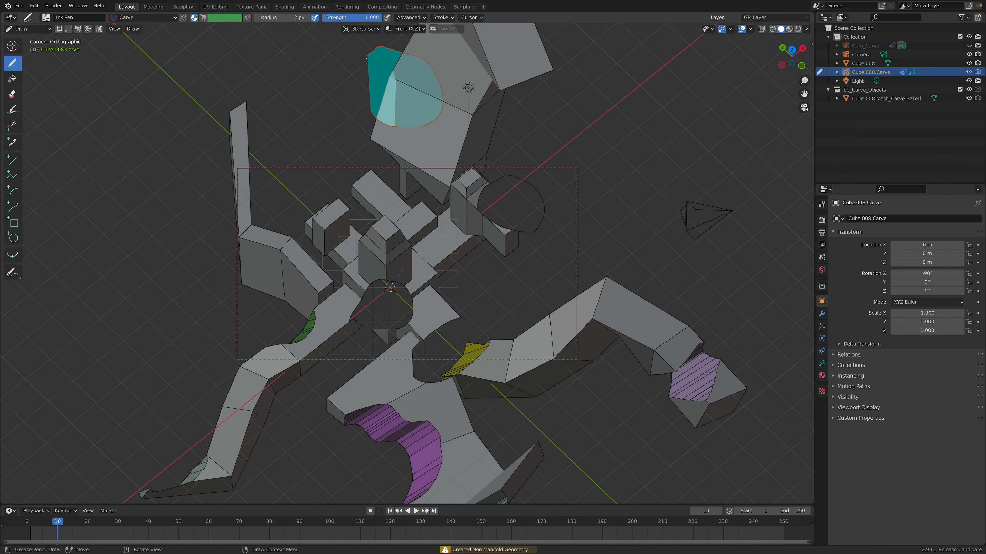
key(Return)
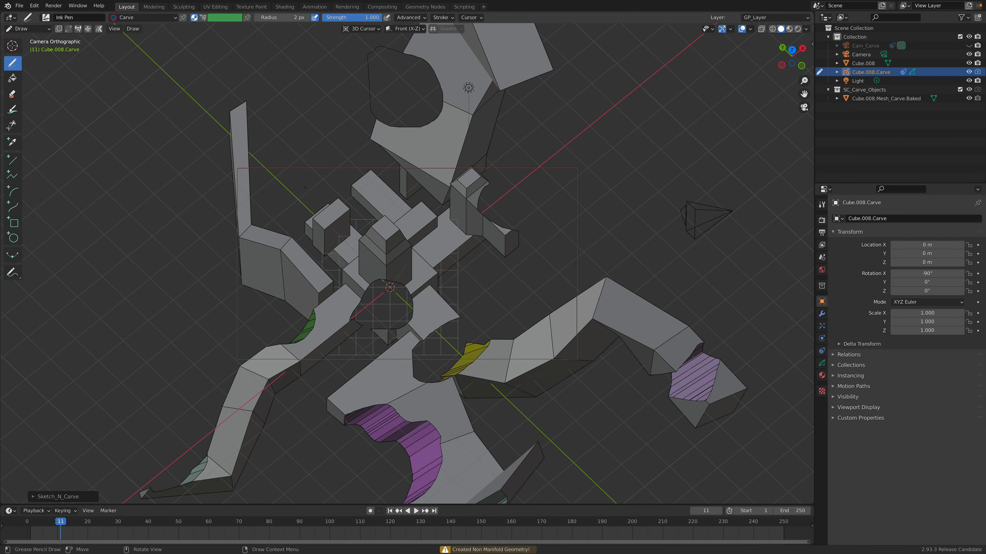
mouse_move(218, 258)
mouse_down()
mouse_move(260, 295)
mouse_move(198, 280)
mouse_move(219, 257)
mouse_up()
key(Return)
middle_drag(409, 289, 301, 354)
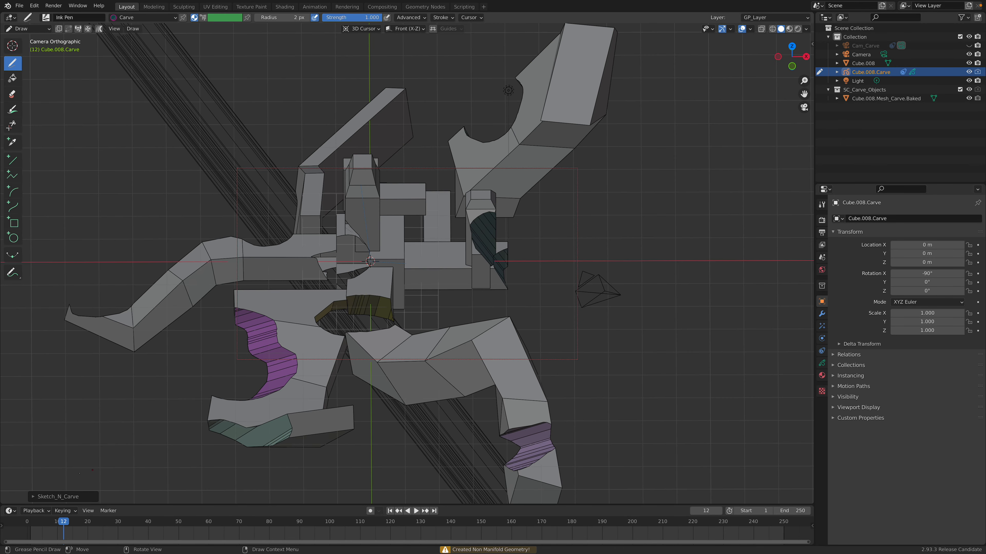
- Enable Camera Projection for the last Sketch_N_Carve cut and switch it from Extrude to Lines Only
click(36, 497)
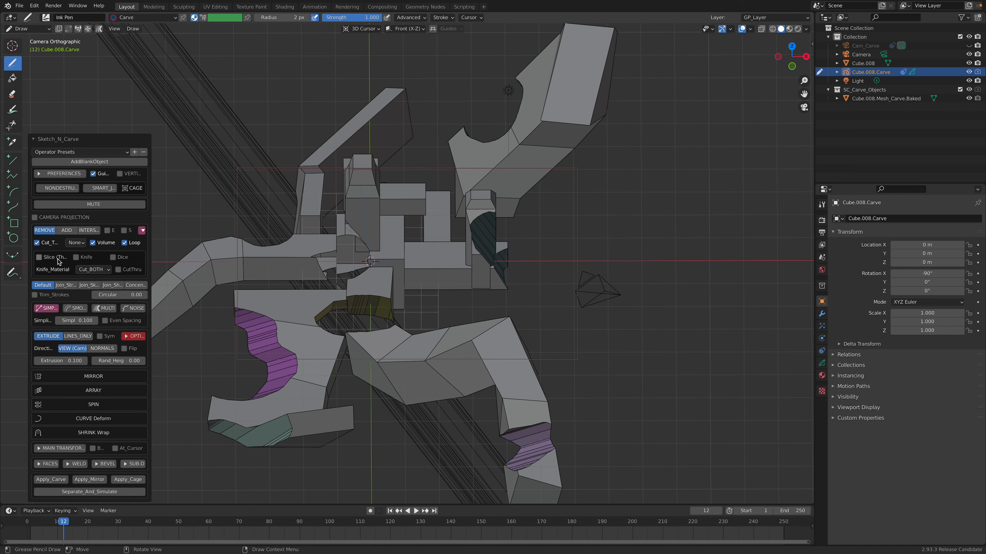
click(48, 218)
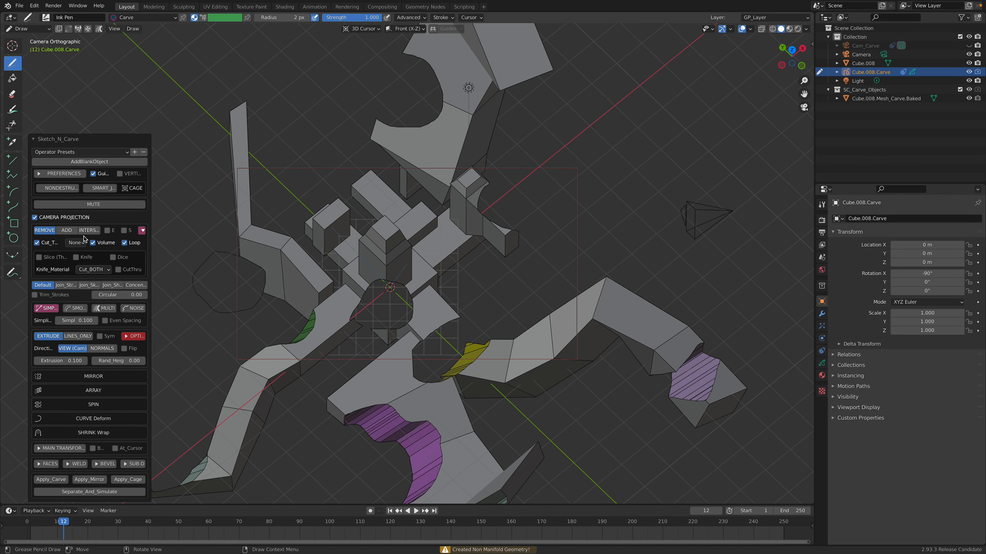
click(69, 336)
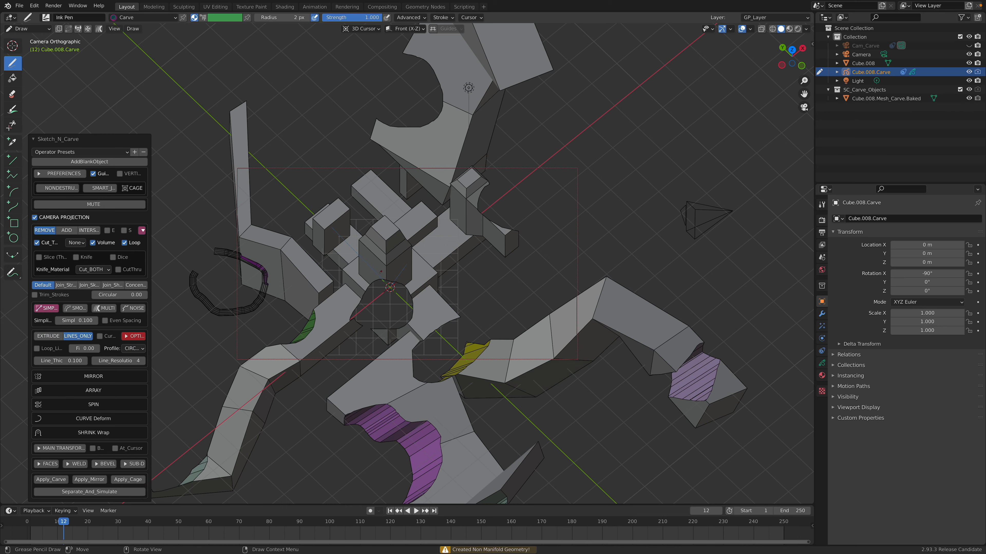
- Carve freehand line grooves across the central tower and the long block behind it, plus two curved grooves on the large notched slab
drag(374, 268, 441, 227)
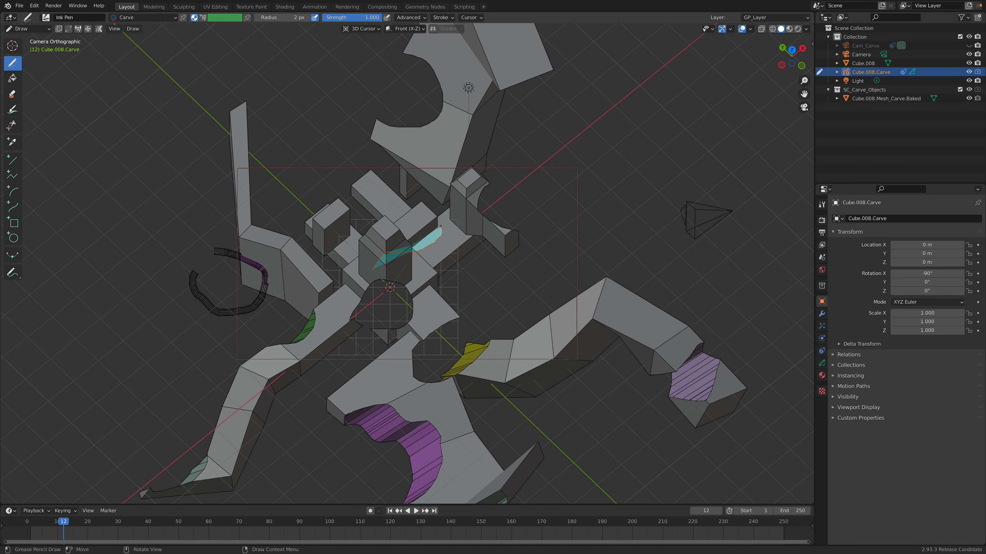
scroll(441, 226, up, 2)
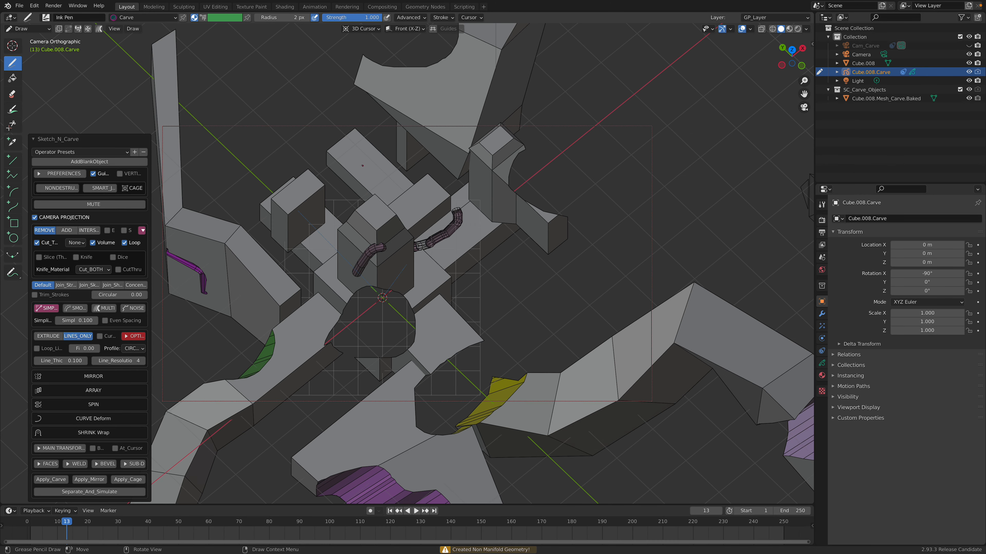
drag(389, 178, 405, 202)
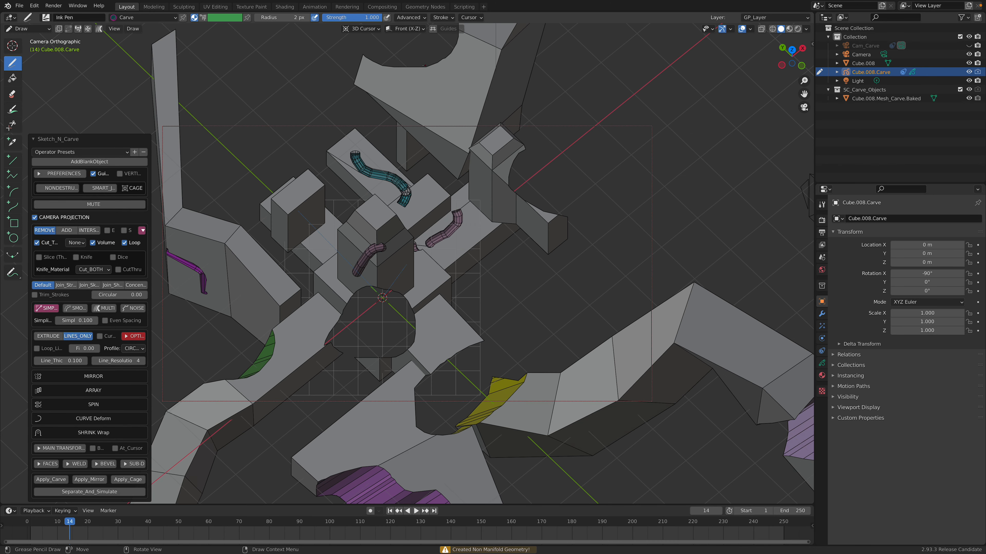
drag(467, 100, 501, 56)
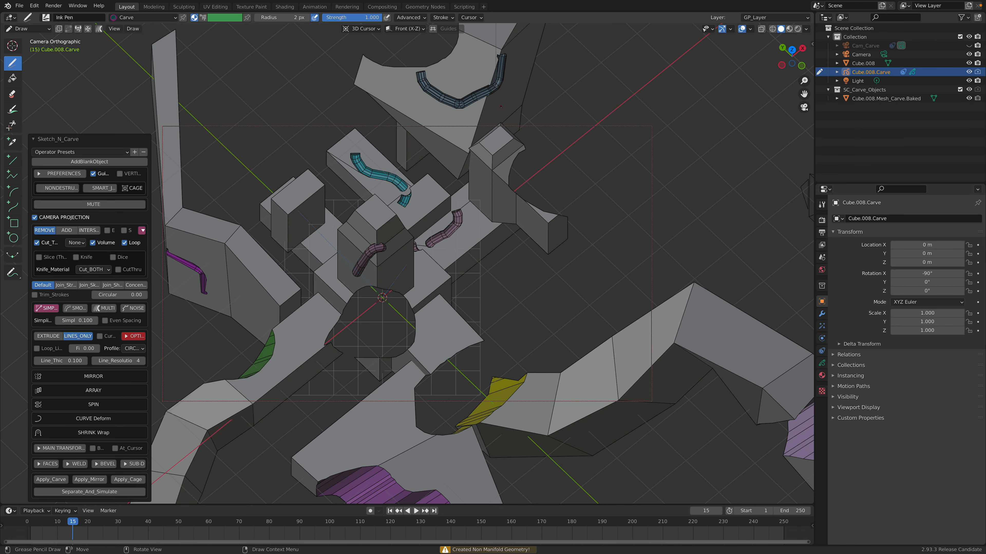
drag(457, 131, 403, 113)
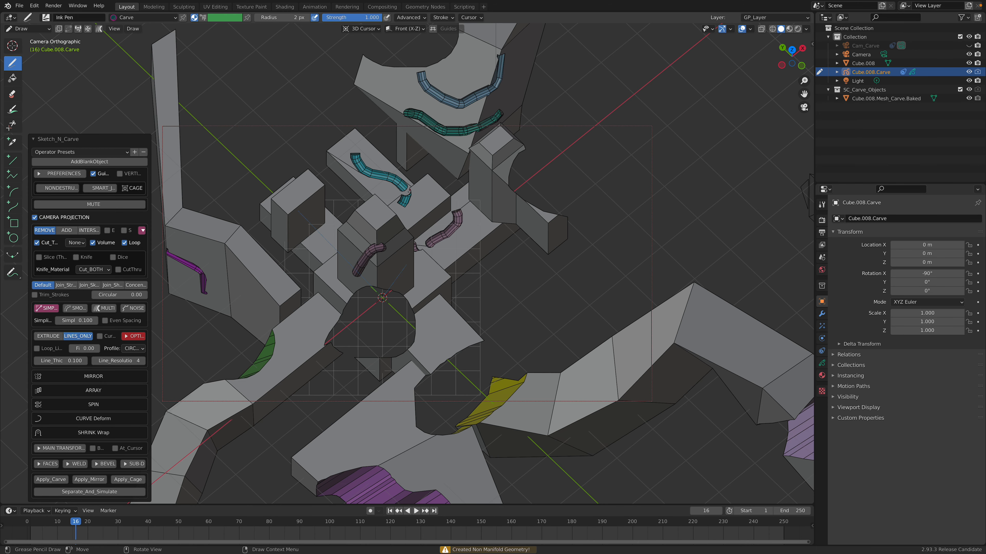
- Carve line grooves on the plate beside the central hole, the flat block next to the tower and the small capped pillar
scroll(434, 384, up, 2)
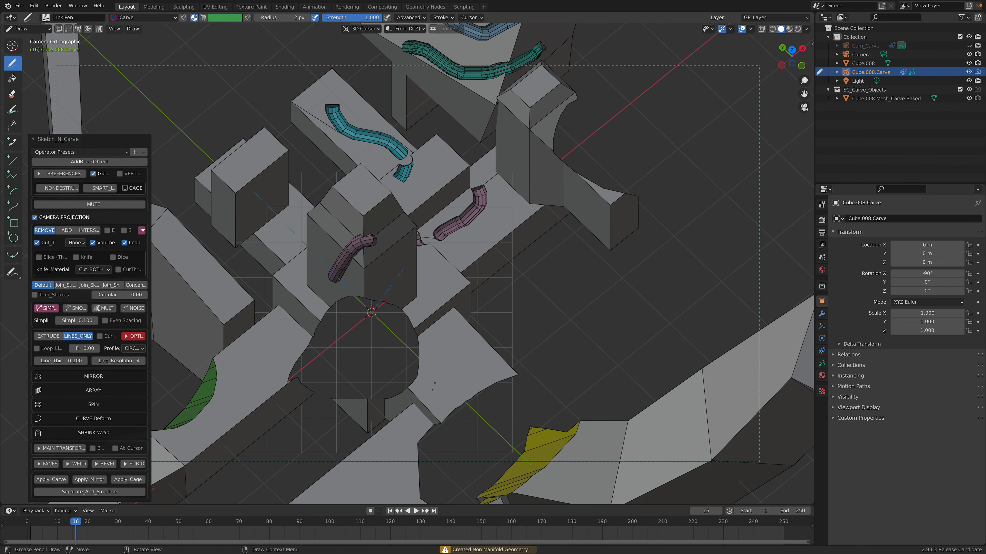
mouse_move(446, 359)
mouse_down()
mouse_move(434, 312)
mouse_move(445, 277)
mouse_up()
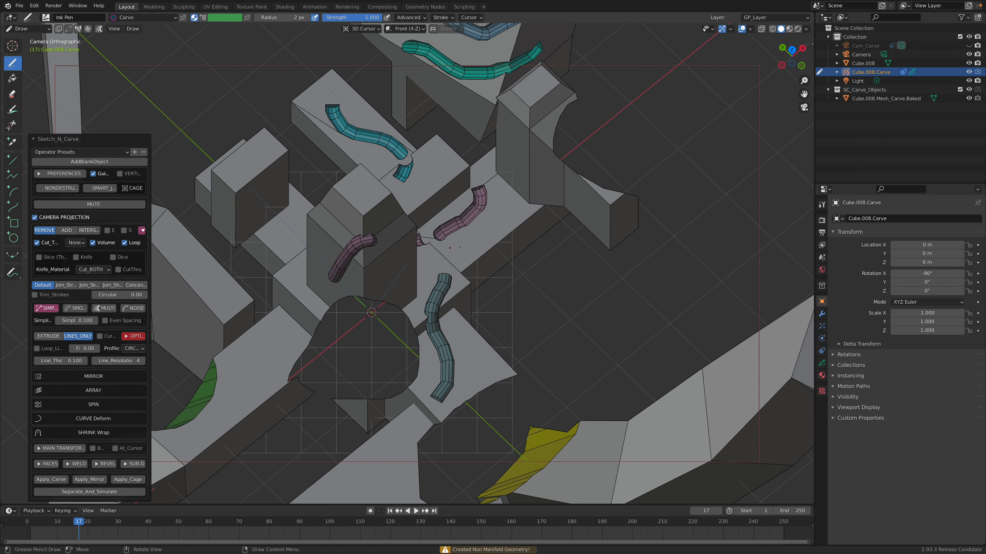
drag(473, 237, 518, 208)
scroll(508, 243, up, 2)
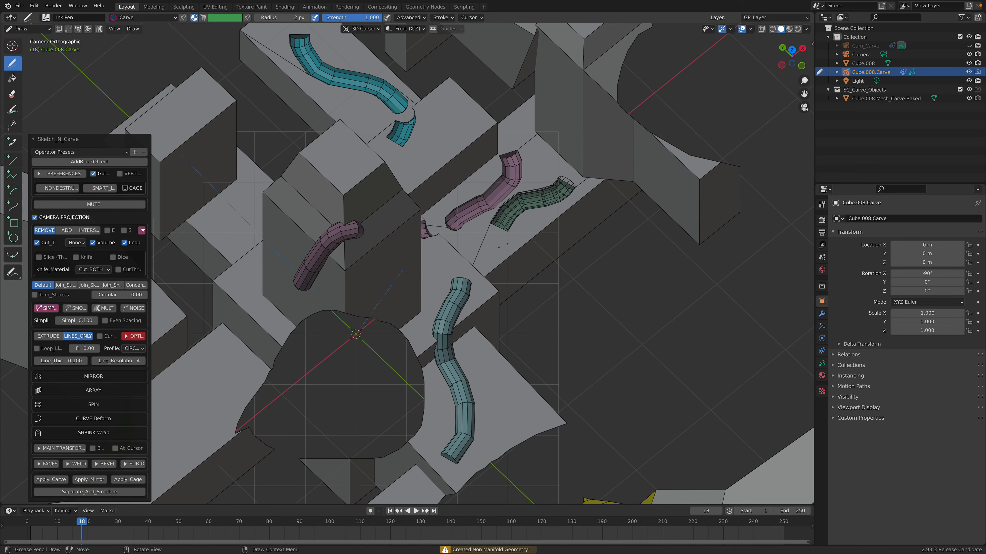
drag(600, 125, 625, 144)
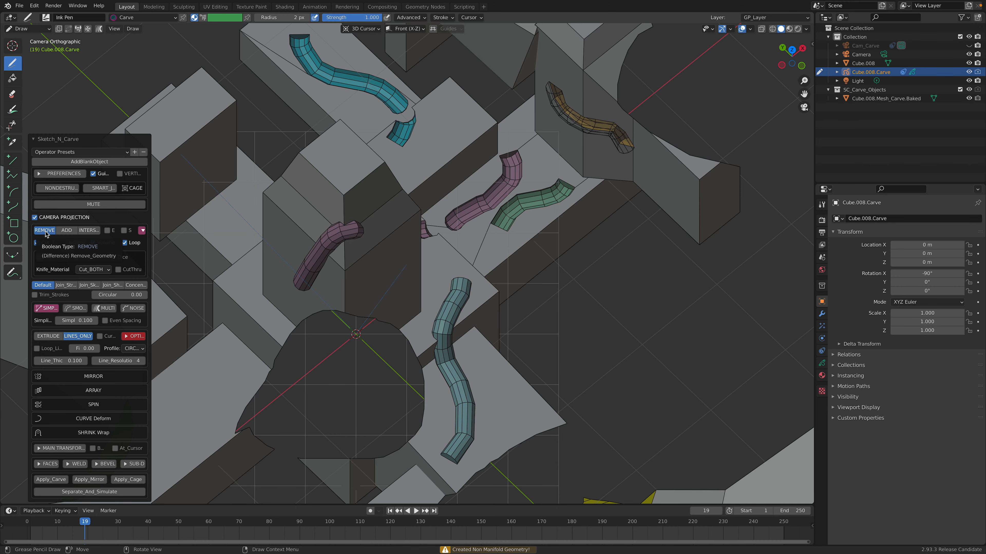
- Switch the boolean type to Add and draw freehand tubes over the bent side arm and from the centre across the wide base slab
click(67, 231)
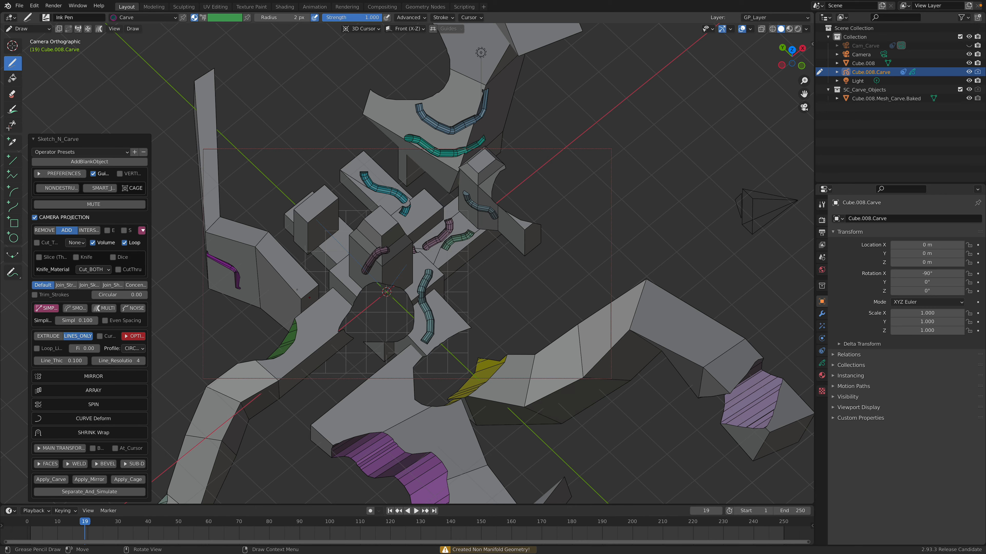
drag(284, 288, 243, 251)
middle_drag(319, 339, 362, 312)
mouse_move(326, 351)
mouse_down()
mouse_move(316, 318)
mouse_move(332, 299)
mouse_move(348, 328)
mouse_up()
mouse_move(534, 347)
mouse_down()
mouse_move(583, 353)
mouse_move(642, 388)
mouse_move(537, 355)
mouse_move(479, 306)
mouse_move(435, 247)
mouse_move(425, 179)
mouse_up()
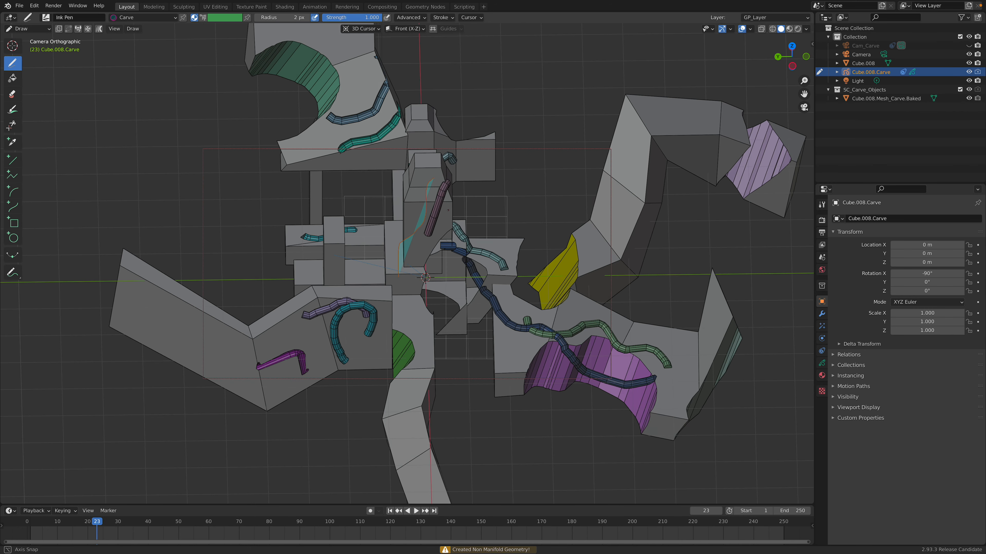
- Add a tube across the large curved slab and several crossing tubes along the tall bent arm beside the yellow cut
drag(334, 116, 382, 162)
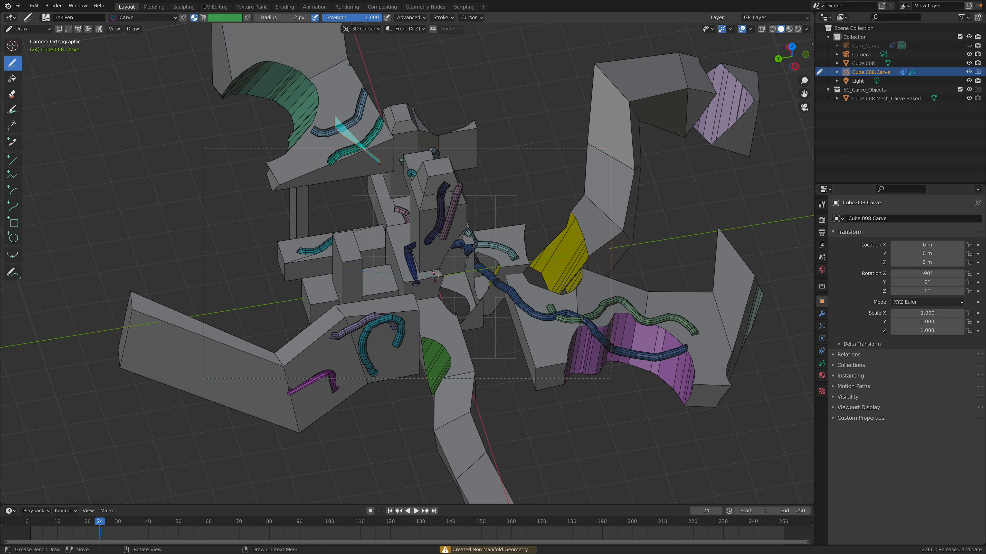
mouse_move(600, 172)
mouse_down()
mouse_move(575, 246)
mouse_move(629, 183)
mouse_up()
drag(584, 245, 622, 177)
drag(600, 247, 583, 175)
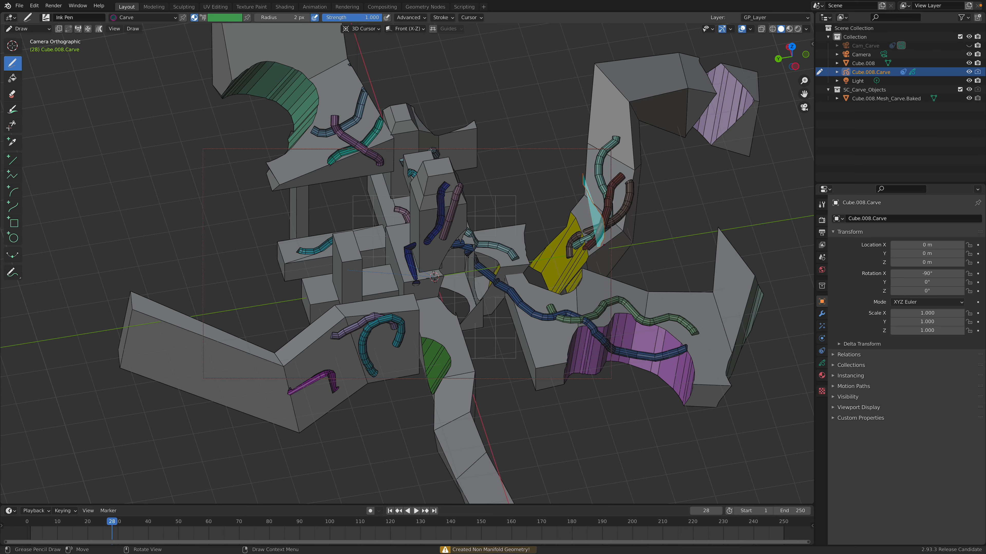
middle_drag(642, 179, 615, 191)
mouse_move(681, 172)
mouse_down()
mouse_move(660, 185)
mouse_move(626, 250)
mouse_up()
mouse_move(646, 190)
mouse_down()
mouse_move(636, 256)
mouse_move(566, 312)
mouse_up()
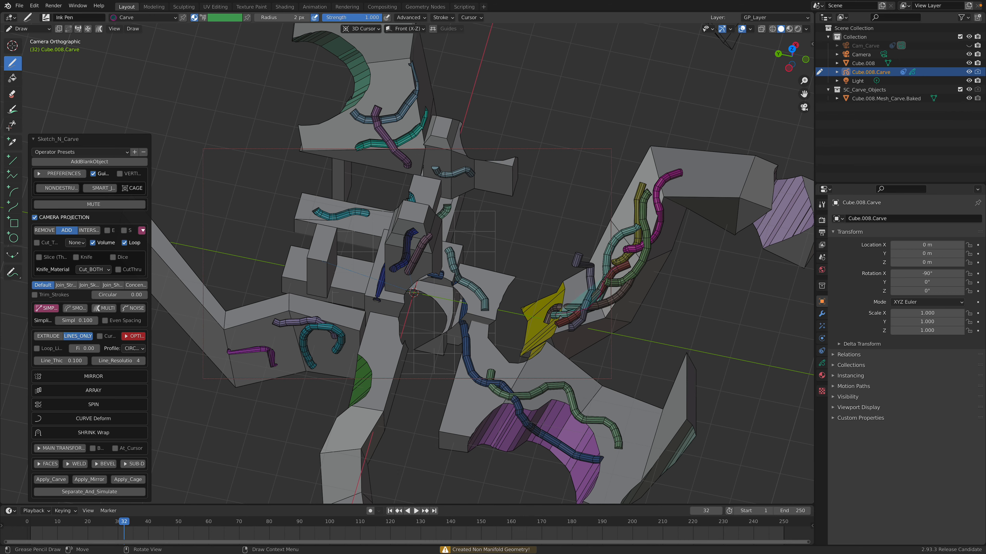
- Thicken the tube bundle on the tall bent arm with more long overlapping freehand strokes
drag(618, 292, 598, 309)
mouse_move(680, 197)
mouse_down()
mouse_move(655, 257)
mouse_move(623, 295)
mouse_up()
mouse_move(679, 173)
mouse_down()
mouse_move(626, 227)
mouse_move(593, 286)
mouse_up()
drag(711, 174, 603, 282)
mouse_move(643, 216)
mouse_down()
mouse_move(623, 272)
mouse_move(584, 298)
mouse_up()
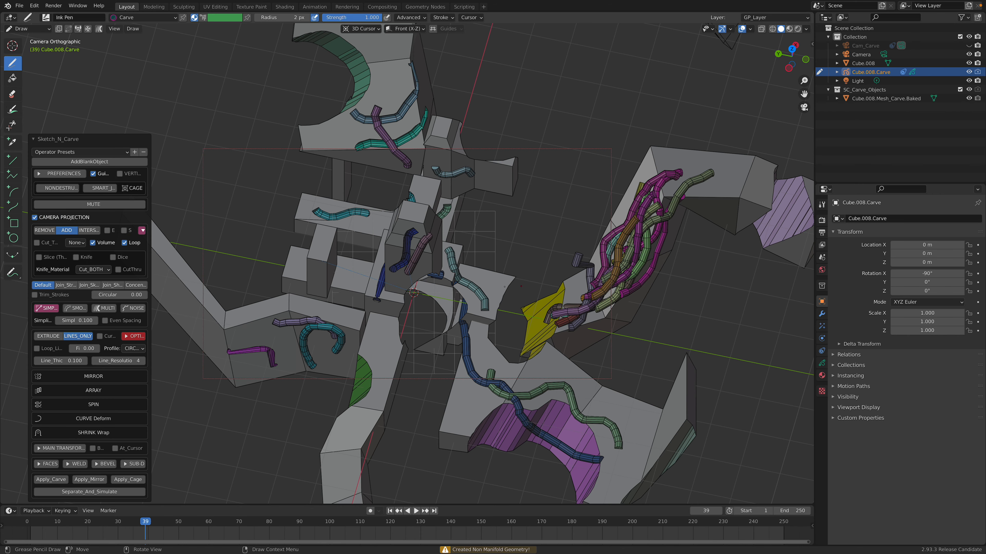
- Enable Noise for the strokes and draw one tube beside the central hole and another up the base of the winding arm
click(133, 309)
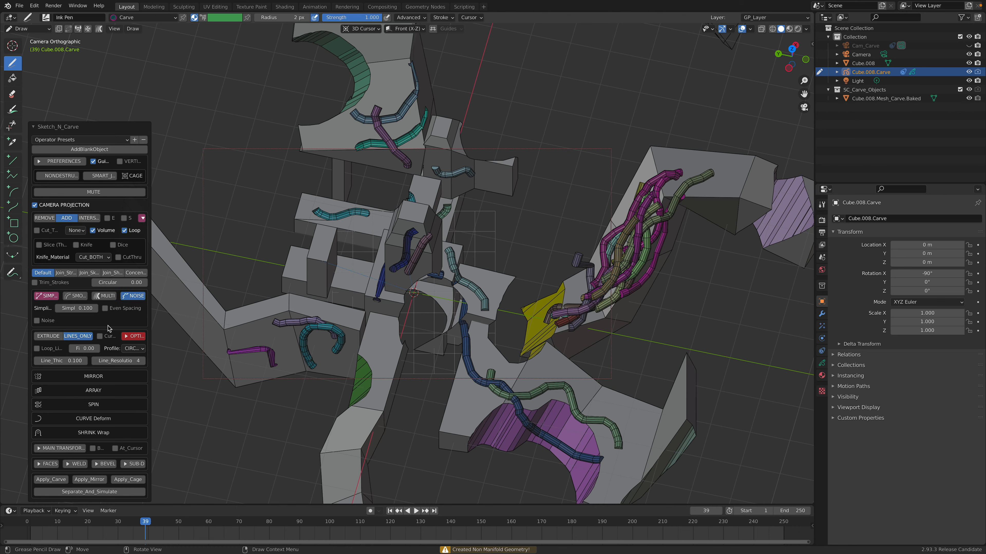
click(46, 320)
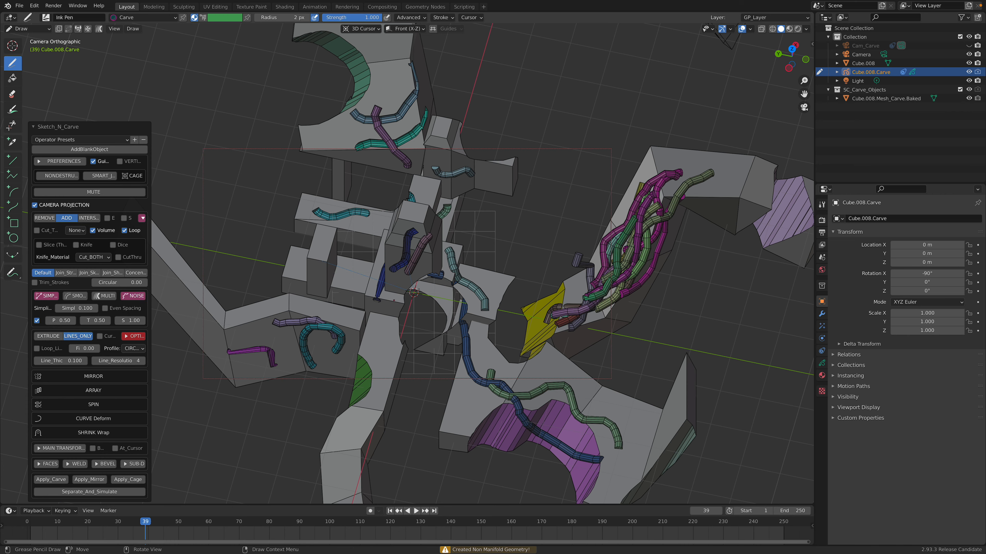
drag(496, 289, 473, 383)
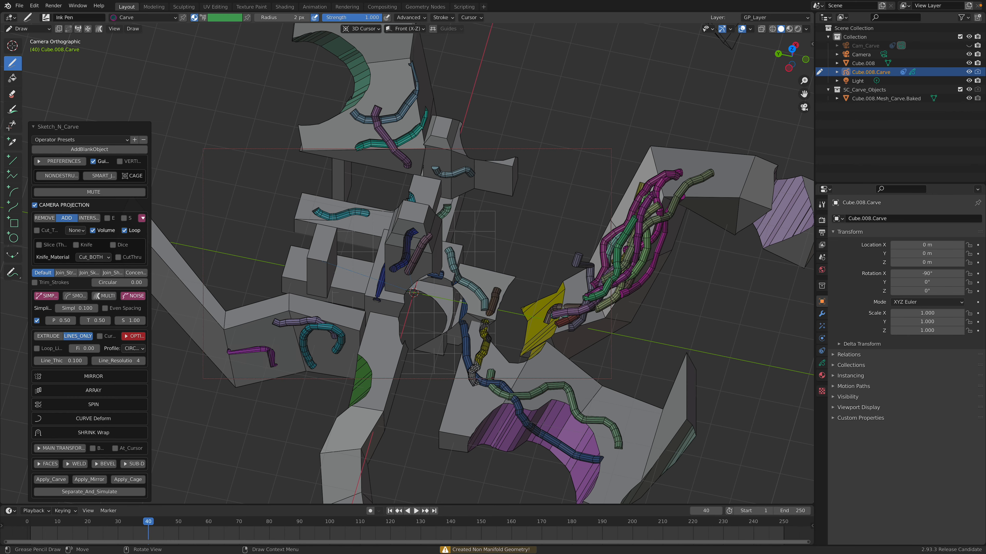
drag(363, 398, 387, 310)
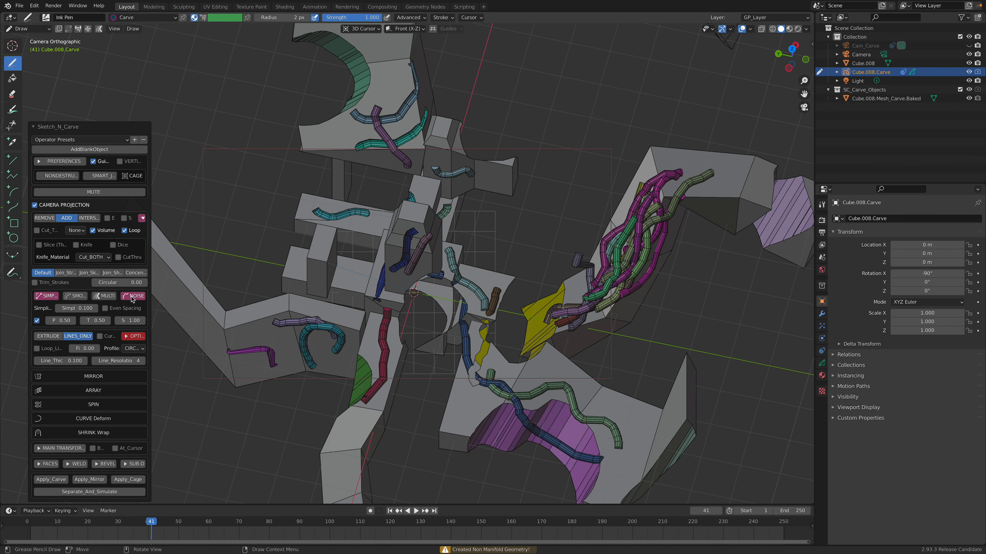
click(132, 296)
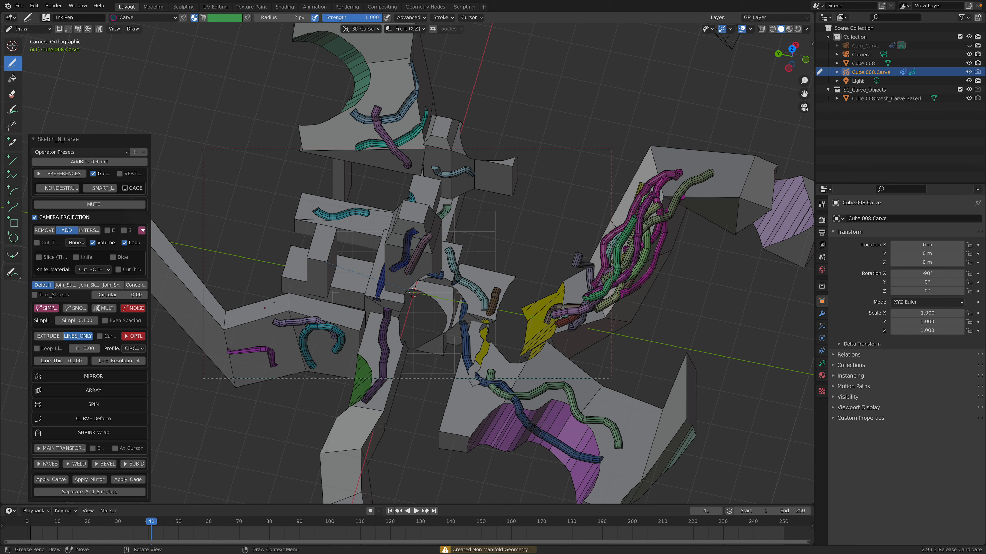
- Add noisy tubes over the bent side arm, across the central blocks, from the curved slab to the tower, and along the wide base slab
drag(258, 336, 257, 337)
mouse_move(361, 347)
mouse_down()
mouse_move(344, 357)
mouse_move(400, 244)
mouse_move(320, 215)
mouse_up()
mouse_move(374, 104)
mouse_down()
mouse_move(430, 178)
mouse_move(424, 209)
mouse_up()
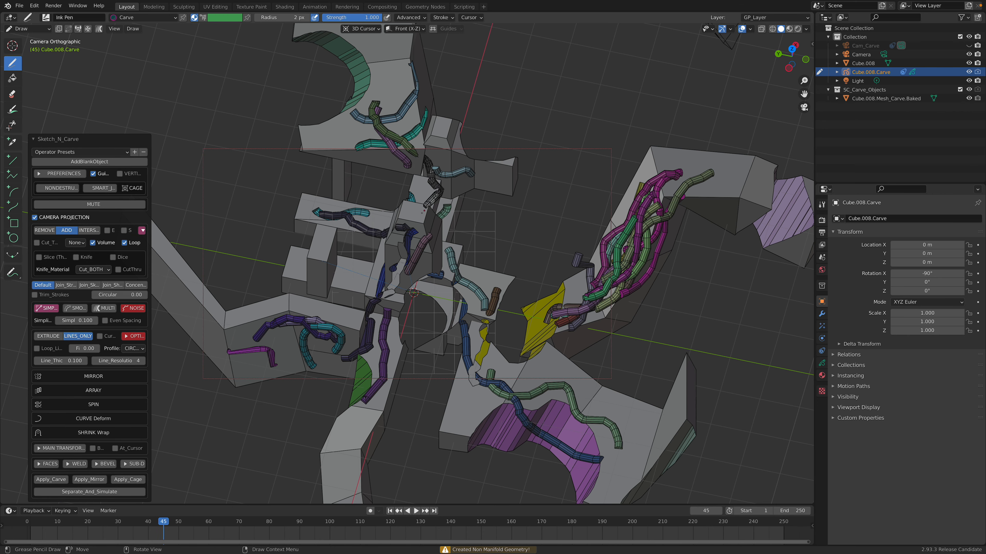
mouse_move(526, 385)
mouse_down()
mouse_move(592, 387)
mouse_move(601, 424)
mouse_move(590, 397)
mouse_up()
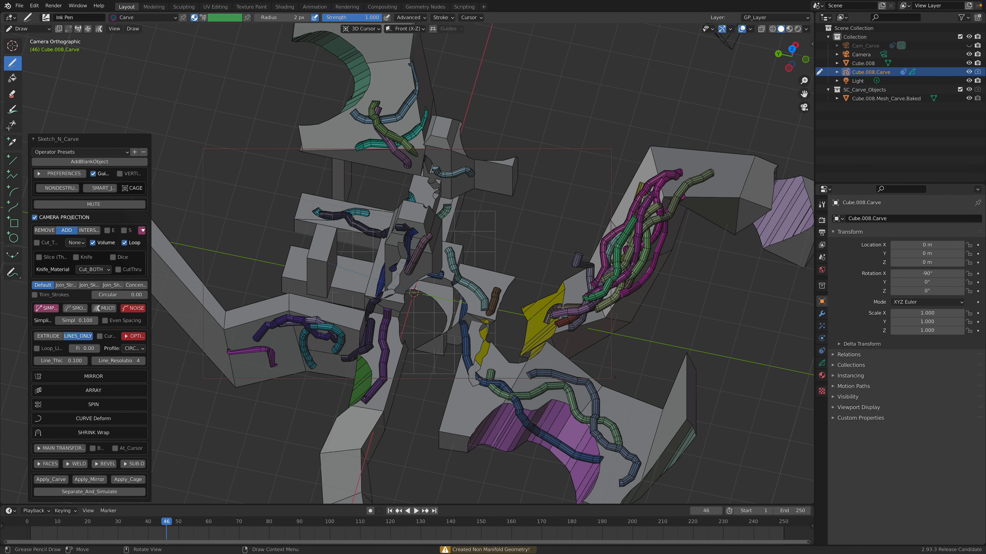
- Show the viewport sidebar and examine the layers and material slots of the Cube.008.Carve object
click(811, 41)
drag(816, 45, 829, 180)
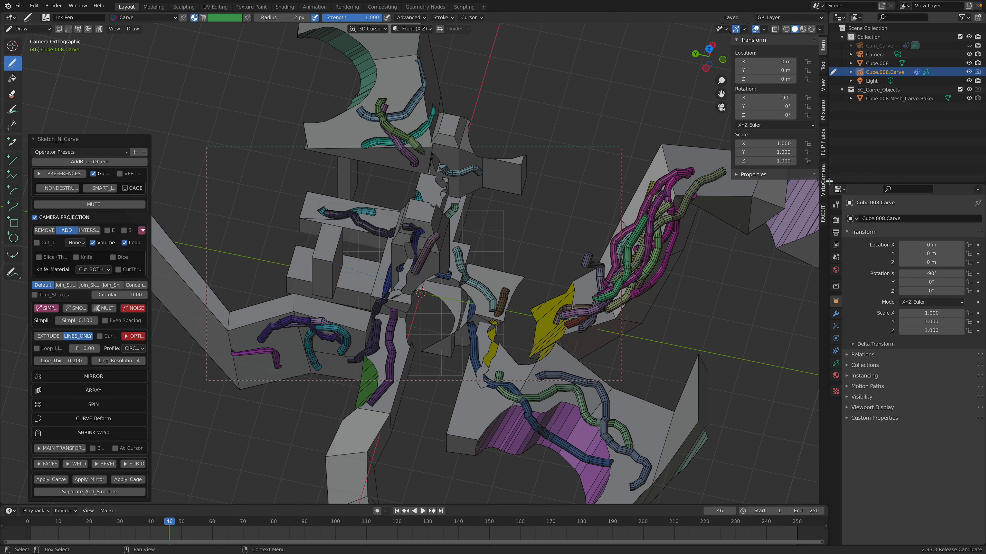
click(835, 375)
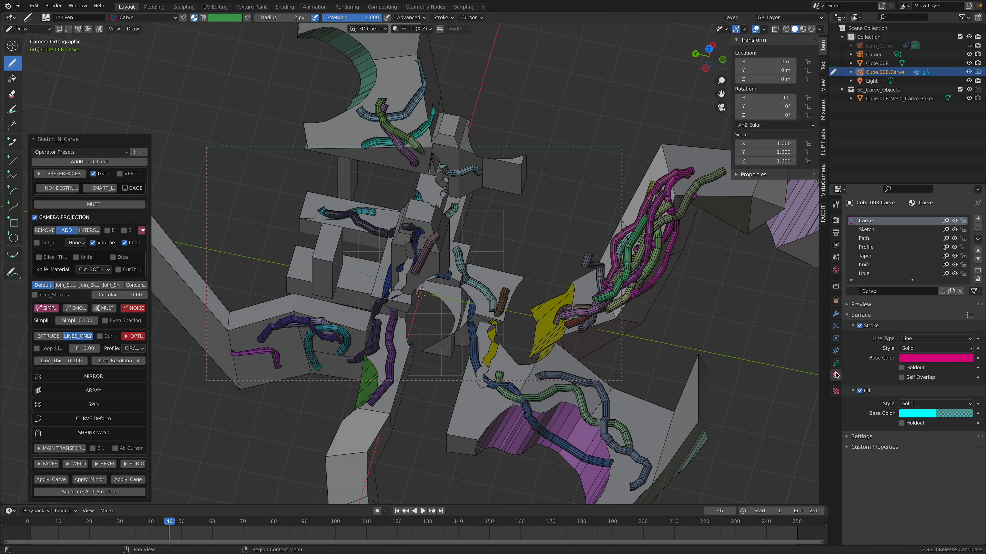
click(836, 363)
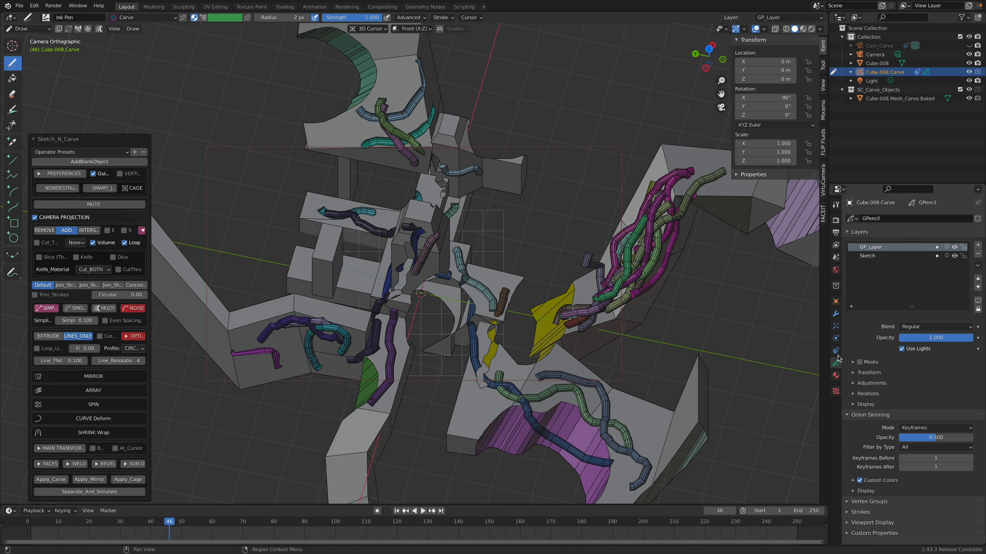
click(835, 375)
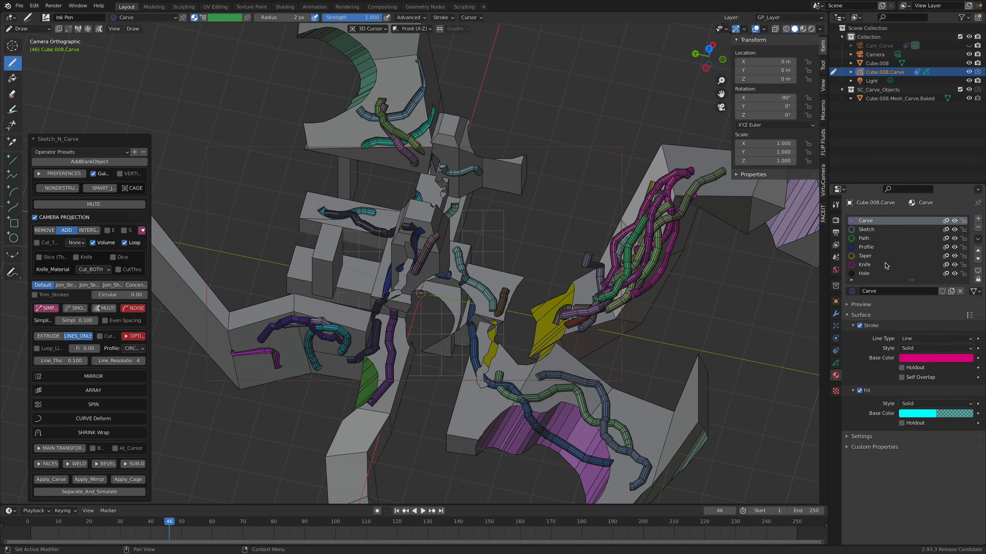
- Add intertwined noisy tubes along the flat outer segment of the bent side arm, continuing one towards the green cut
middle_drag(378, 424, 395, 408)
shift+middle_drag(287, 383, 375, 337)
scroll(399, 342, up, 1)
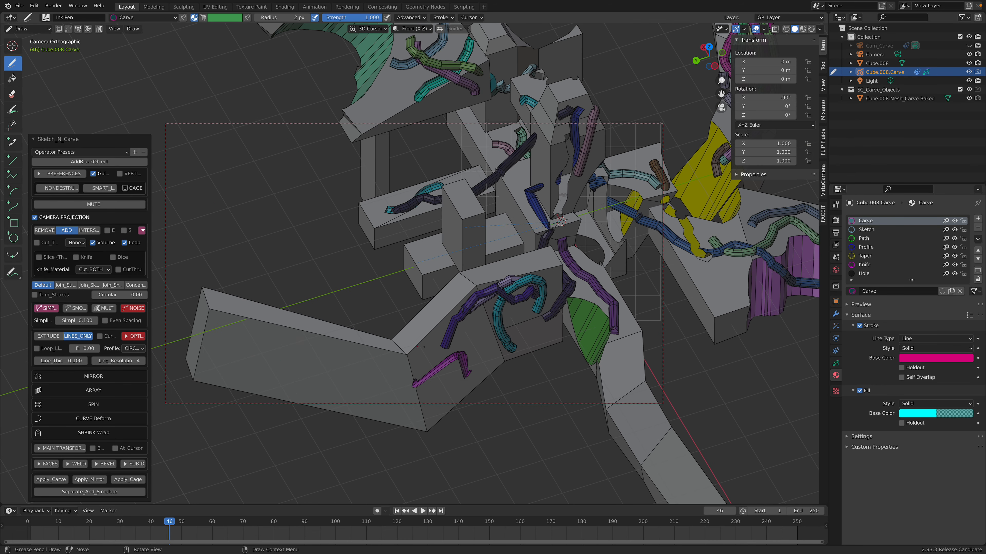
mouse_move(370, 386)
mouse_down()
mouse_move(274, 335)
mouse_move(326, 357)
mouse_move(365, 394)
mouse_up()
mouse_move(372, 356)
mouse_down()
mouse_move(261, 367)
mouse_move(310, 371)
mouse_up()
mouse_move(368, 404)
mouse_down()
mouse_move(449, 339)
mouse_move(539, 302)
mouse_move(580, 311)
mouse_up()
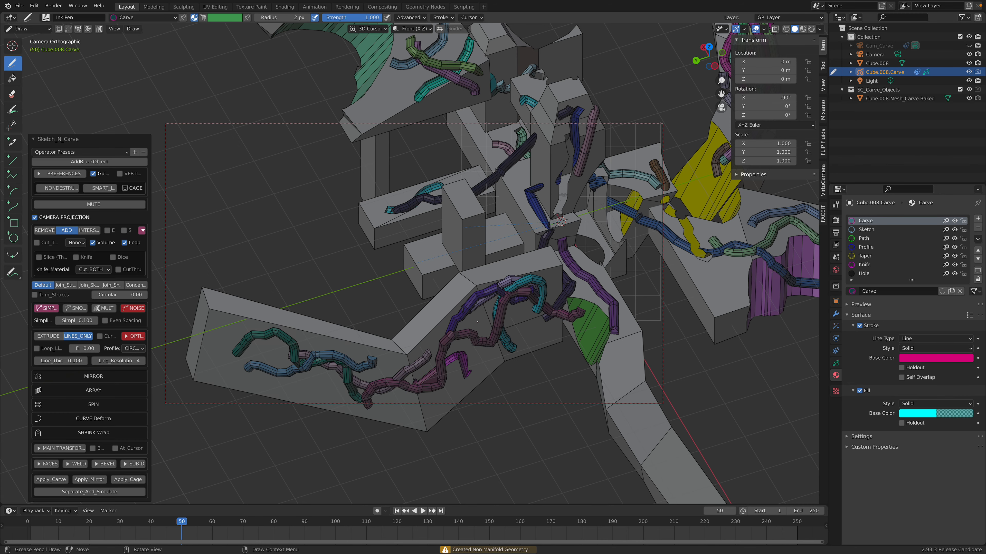
- Draw a tube over the low blocks beside the tower and set its Line Resolution to 1 and Line Thickness to 0.280
middle_drag(478, 322, 474, 269)
mouse_move(469, 237)
mouse_down()
mouse_move(504, 159)
mouse_move(404, 144)
mouse_up()
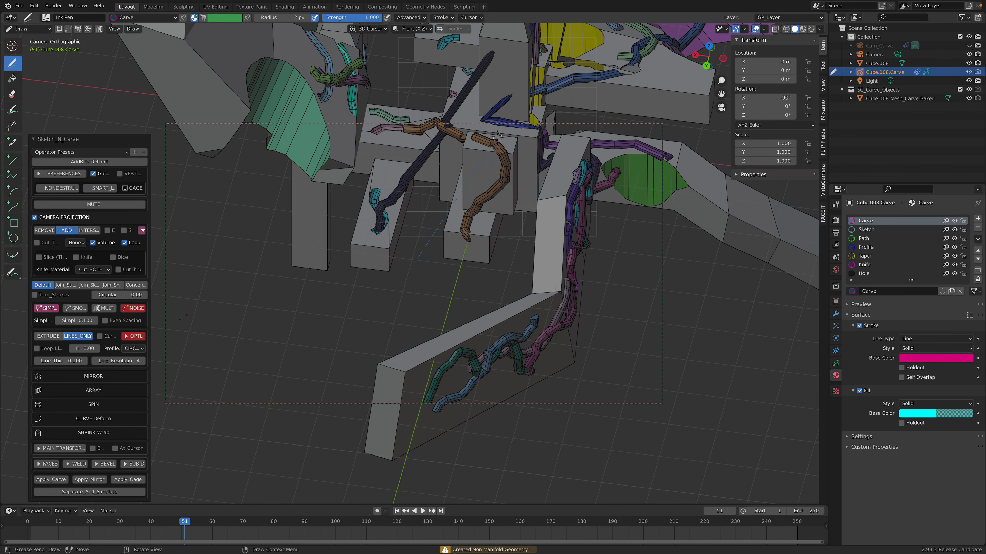
click(101, 363)
text(1)
key(Return)
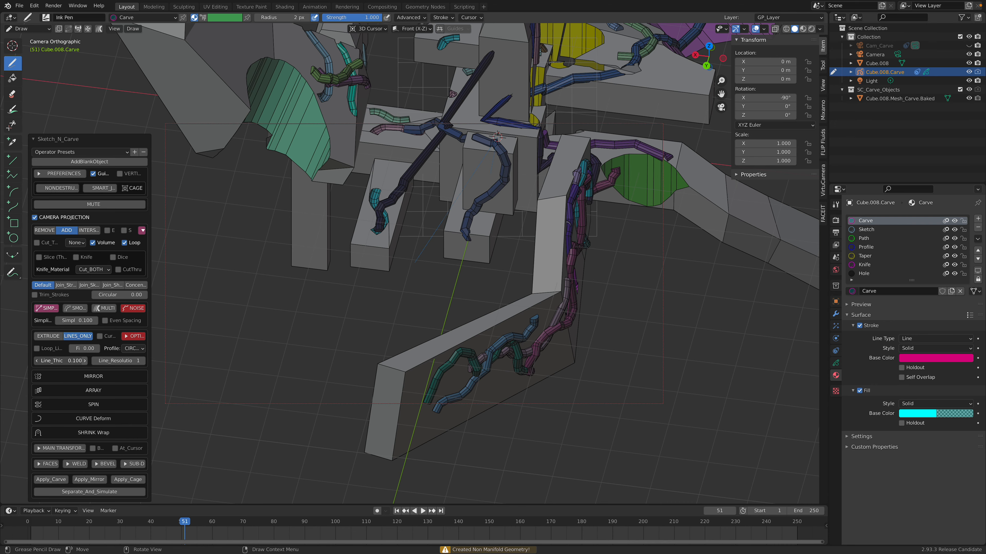
mouse_move(75, 360)
mouse_down()
mouse_move(99, 361)
mouse_move(88, 360)
mouse_up()
scroll(341, 67, down, 3)
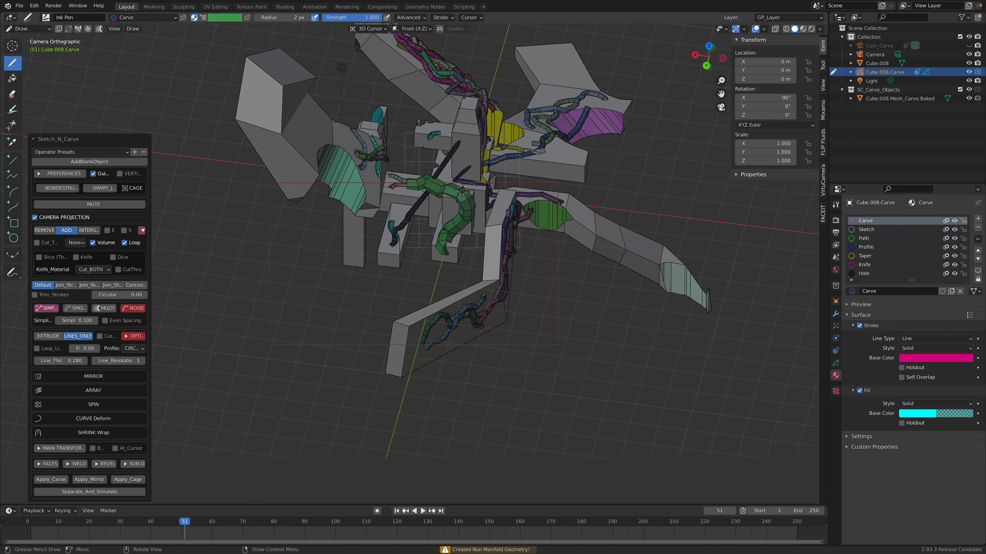
- Add thick low-resolution tubes from the hooked slab down to the blocks and around the posts beneath it
mouse_move(284, 103)
mouse_down()
mouse_move(324, 152)
mouse_move(388, 202)
mouse_up()
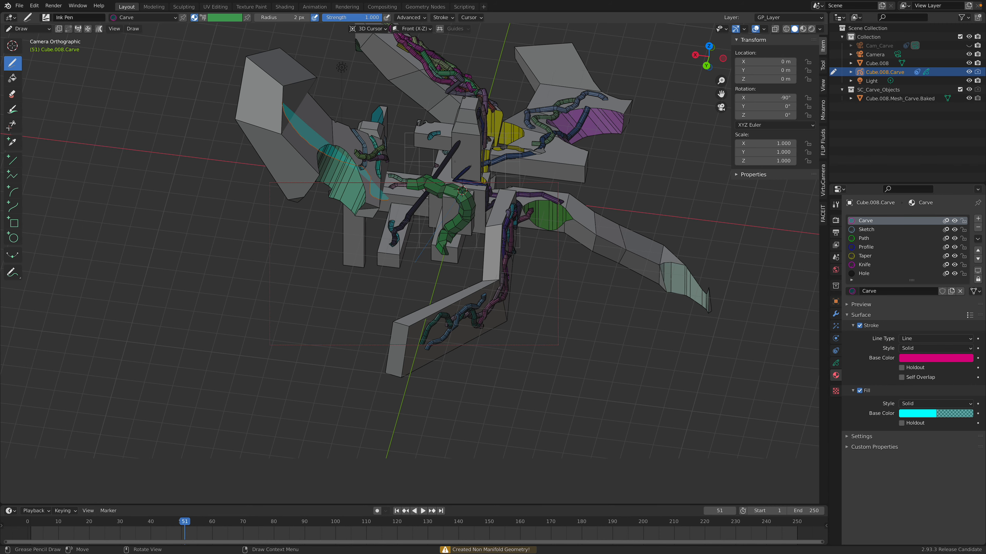
middle_drag(471, 154, 430, 176)
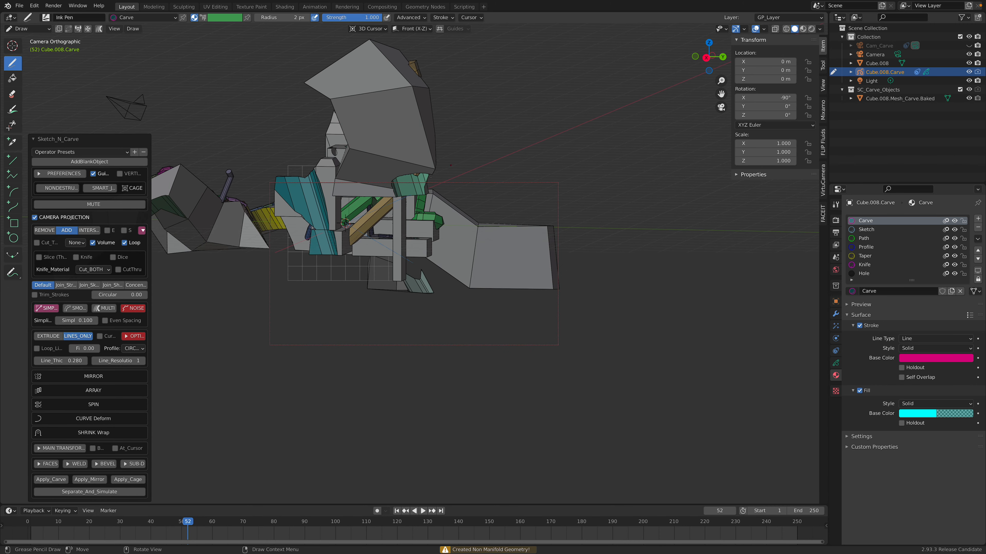
drag(401, 178, 382, 84)
drag(424, 228, 516, 277)
middle_drag(516, 277, 467, 260)
middle_drag(424, 181, 458, 185)
- Drape long thick tubes across the whole shape, spanning the hooked slab, the centre and the outer arms from different views
mouse_move(458, 185)
mouse_down()
mouse_move(516, 128)
mouse_move(458, 185)
mouse_up()
drag(281, 119, 504, 211)
mouse_move(631, 235)
mouse_down()
mouse_move(589, 226)
mouse_move(514, 187)
mouse_up()
middle_drag(514, 187, 466, 206)
mouse_move(604, 176)
mouse_down()
mouse_move(581, 186)
mouse_move(554, 138)
mouse_up()
middle_drag(554, 138, 558, 177)
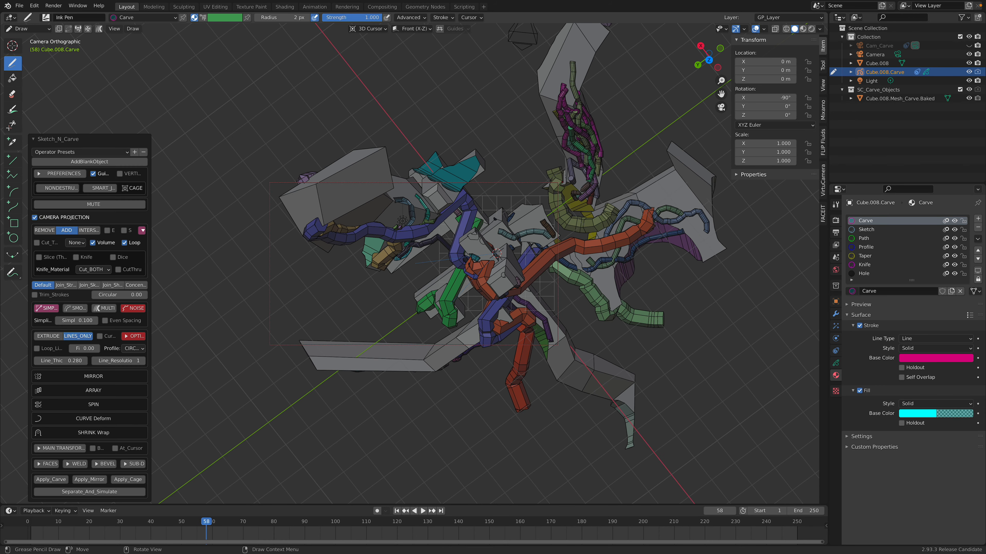
mouse_move(308, 263)
mouse_down()
mouse_move(397, 250)
mouse_move(439, 294)
mouse_up()
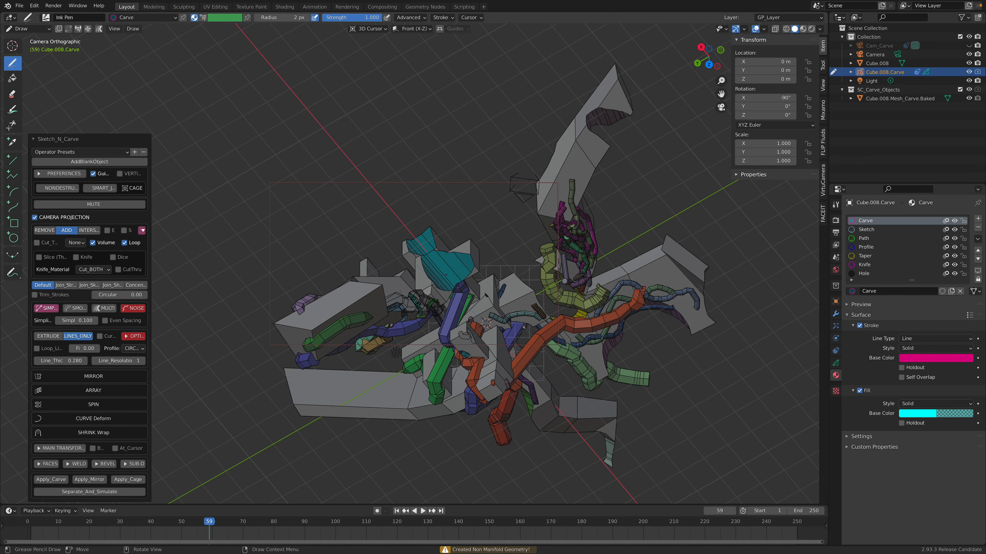
- Lay thick low-resolution tubes over the outer arms towards the centre, working from two viewing angles
drag(361, 310, 485, 295)
key(space)
mouse_move(603, 320)
mouse_down()
mouse_move(585, 330)
mouse_move(492, 319)
mouse_up()
middle_drag(543, 319, 543, 355)
key(space)
mouse_move(590, 317)
mouse_down()
mouse_move(567, 294)
mouse_move(565, 222)
mouse_up()
key(space)
mouse_move(658, 281)
mouse_down()
mouse_move(516, 335)
mouse_move(485, 325)
mouse_up()
key(space)
- Add a thick tube from the broad flat slab to the centre opening and another along the opposite bent arm
middle_drag(487, 326, 480, 278)
key(space)
drag(381, 189, 490, 254)
key(space)
mouse_move(595, 292)
mouse_down()
mouse_move(663, 241)
mouse_move(655, 237)
mouse_up()
key(space)
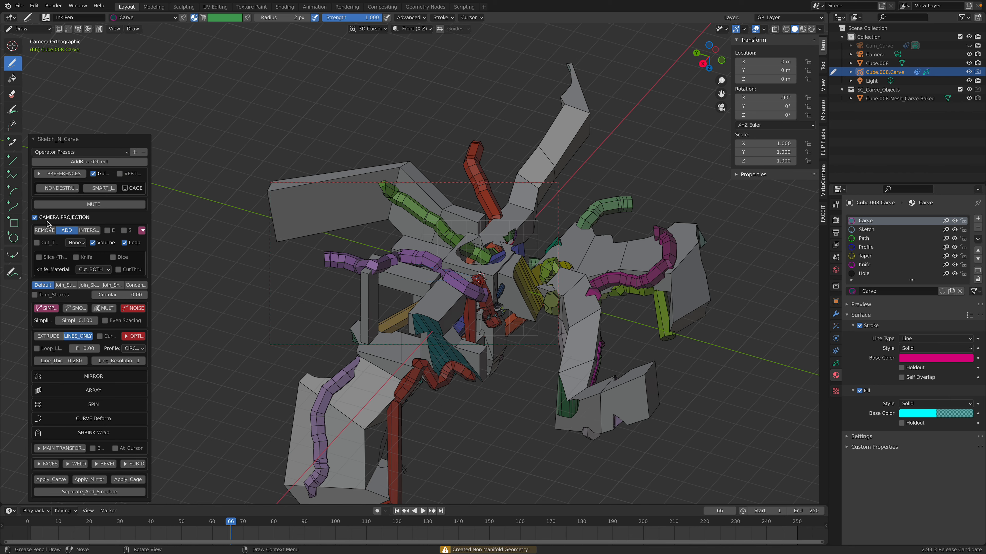
- Turn off Camera Projection and draw curving tubes that rise and branch outward from the slabs and centre into free space
click(35, 217)
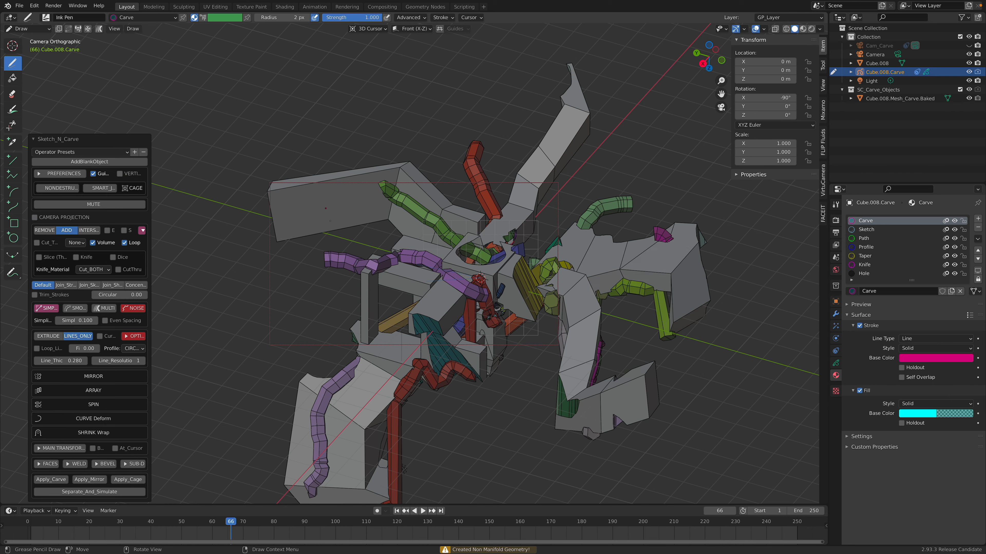
mouse_move(380, 208)
mouse_down()
mouse_move(329, 187)
mouse_move(278, 119)
mouse_up()
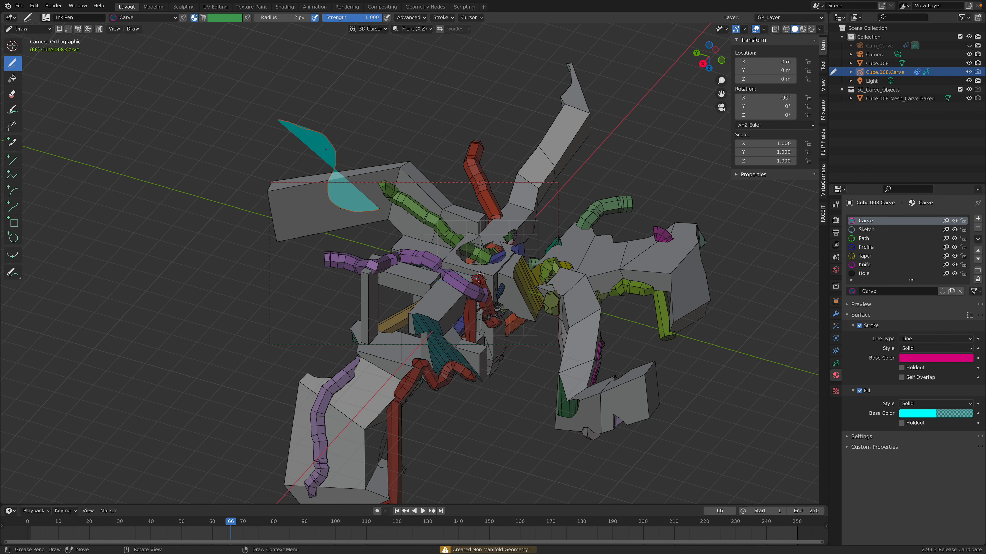
drag(419, 234, 506, 111)
mouse_move(522, 264)
middle_down()
mouse_move(598, 256)
mouse_move(588, 260)
middle_up()
mouse_move(461, 230)
mouse_down()
mouse_move(473, 206)
mouse_move(574, 210)
mouse_move(604, 180)
mouse_up()
drag(480, 325, 559, 367)
drag(294, 256, 219, 234)
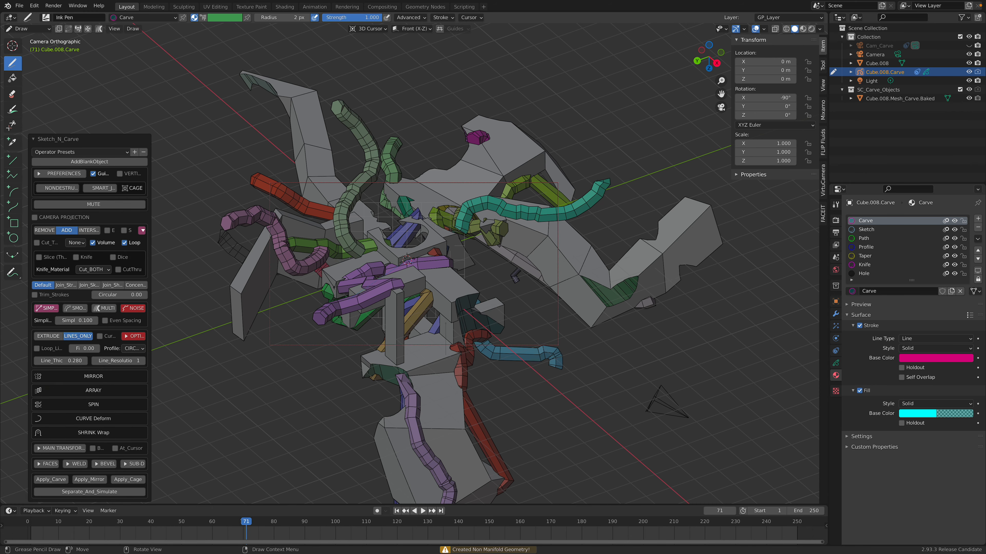
- Add curving freehand tubes reaching outward from the bent side arms and the hooked arm into free space
mouse_move(564, 258)
mouse_down()
mouse_move(659, 227)
mouse_move(677, 162)
mouse_up()
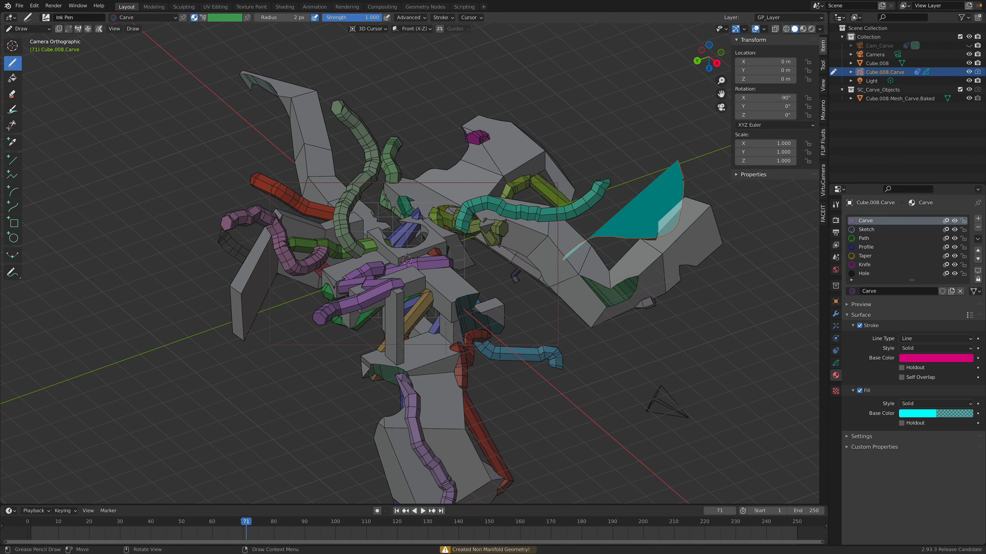
mouse_move(680, 249)
mouse_down()
mouse_move(729, 309)
mouse_move(768, 328)
mouse_up()
mouse_move(582, 286)
mouse_down()
mouse_move(606, 335)
mouse_move(613, 396)
mouse_up()
mouse_move(471, 280)
middle_down()
mouse_move(495, 289)
mouse_move(514, 281)
middle_up()
mouse_move(516, 251)
mouse_down()
mouse_move(573, 265)
mouse_move(594, 251)
mouse_up()
scroll(466, 280, down, 2)
middle_drag(298, 342, 343, 331)
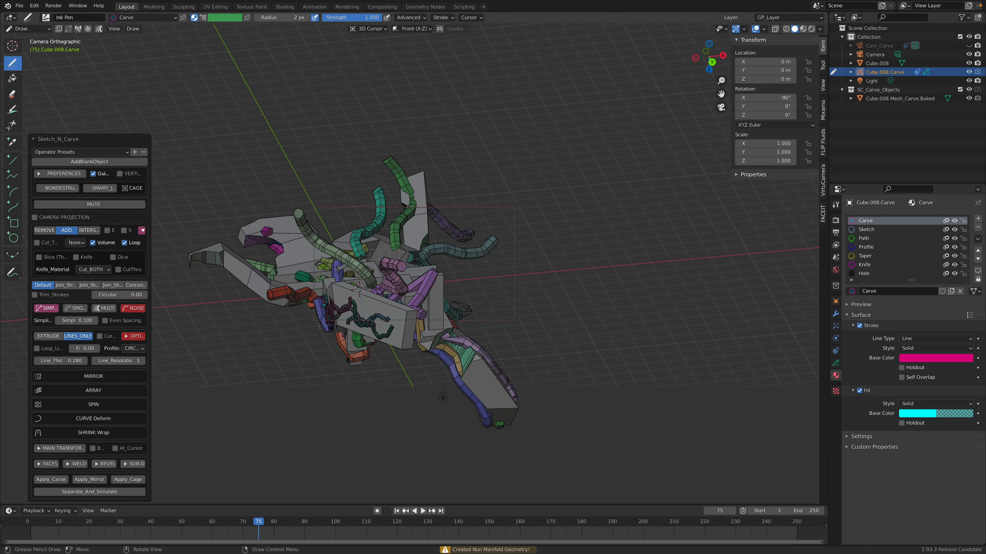
drag(248, 172, 233, 155)
drag(296, 249, 331, 163)
- Draw wavy tubes extending above, below and beyond the end of the flat slab that carries the thin noisy tubes
middle_drag(361, 339, 404, 327)
scroll(405, 327, up, 2)
drag(472, 332, 578, 429)
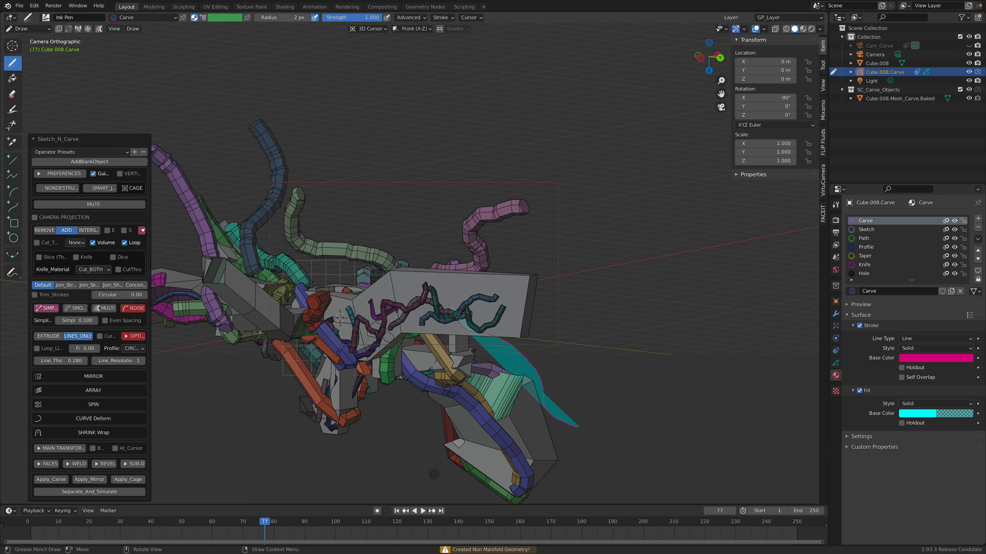
drag(403, 291, 433, 149)
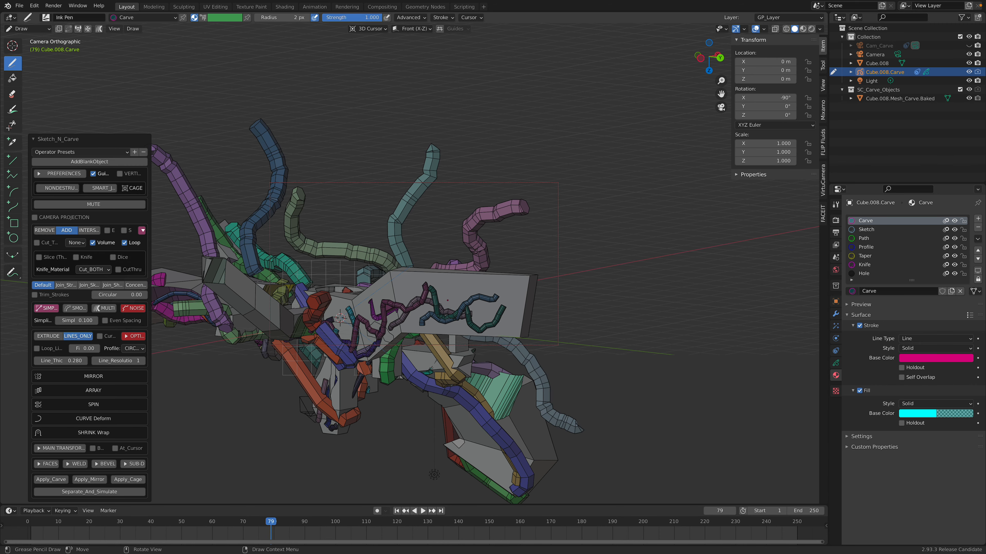
mouse_move(442, 302)
mouse_down()
mouse_move(590, 299)
mouse_move(611, 273)
mouse_up()
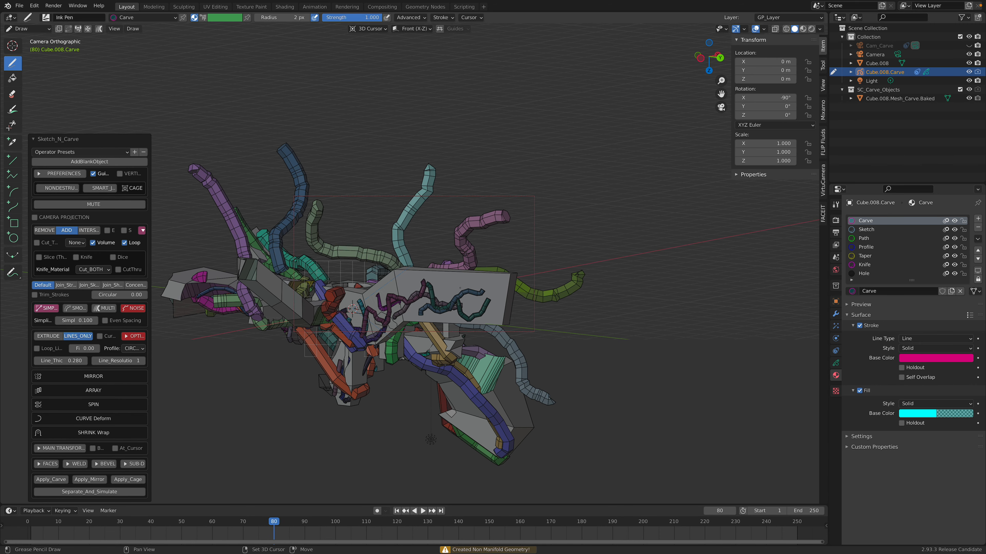
- Draw a set of curving tubes branching from the hooked arm, the nearby blocks and the flat slab's edge
mouse_move(377, 288)
middle_down()
mouse_move(420, 300)
mouse_move(392, 303)
middle_up()
drag(321, 305, 261, 385)
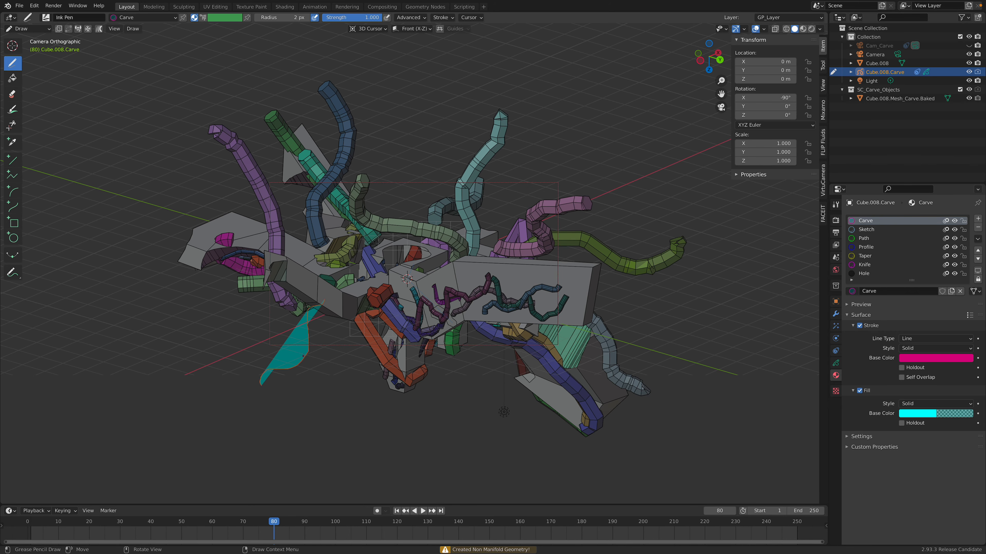
middle_drag(302, 357, 301, 363)
drag(244, 242, 210, 146)
drag(305, 260, 402, 191)
mouse_move(517, 299)
mouse_down()
mouse_move(636, 291)
mouse_move(653, 271)
mouse_up()
mouse_move(327, 333)
mouse_down()
mouse_move(286, 402)
mouse_move(297, 408)
mouse_up()
- Add two upright tubes rising from the faceted side arm beside the tall central tubes
middle_drag(248, 282, 310, 286)
drag(261, 281, 252, 150)
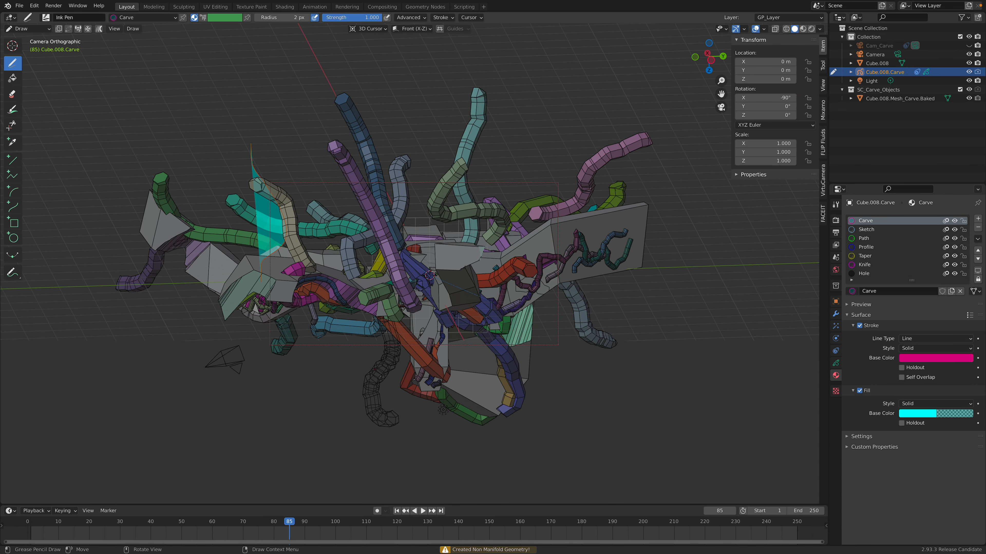
mouse_move(328, 263)
mouse_down()
mouse_move(332, 192)
mouse_move(319, 252)
mouse_up()
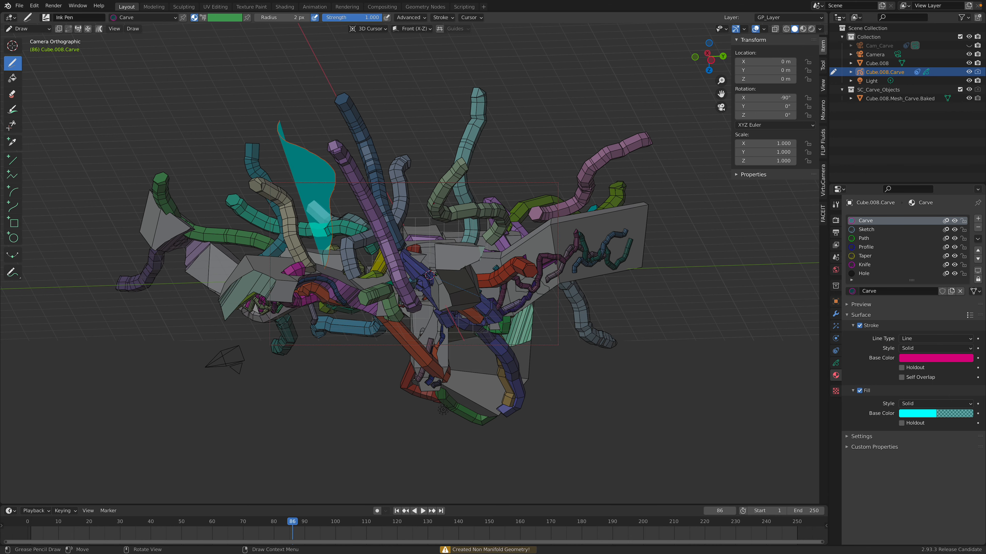
- Draw a tube hanging from the flat slab and set its Line Thickness to 0.500 and Line Resolution to 2
mouse_move(561, 245)
mouse_down()
mouse_move(594, 269)
mouse_move(643, 348)
mouse_up()
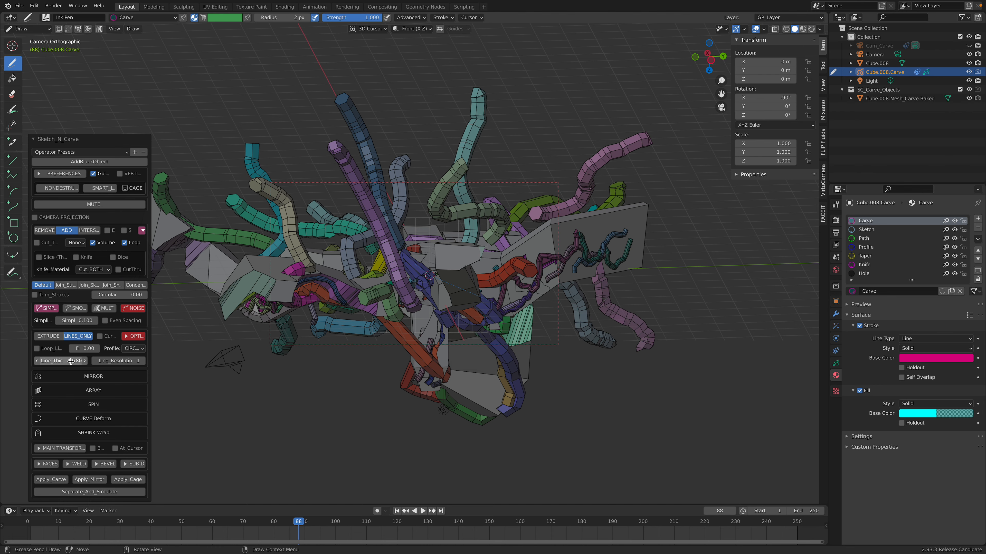
mouse_move(76, 363)
mouse_down()
mouse_move(95, 363)
mouse_move(79, 363)
mouse_up()
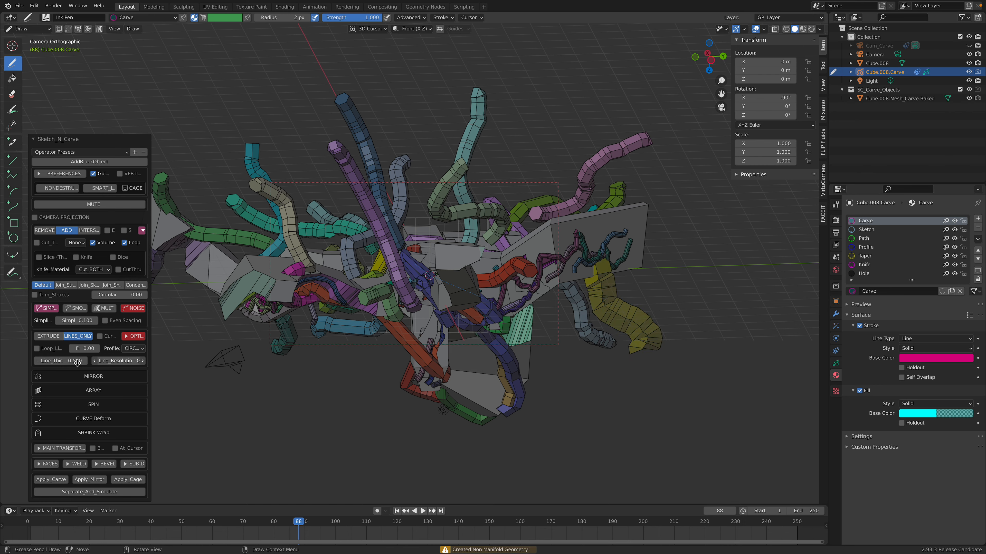
click(143, 361)
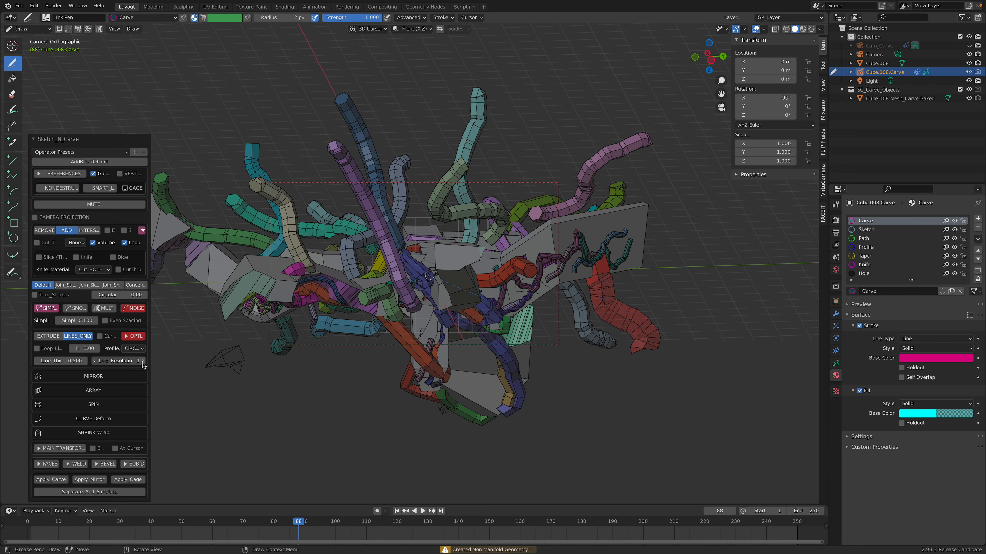
click(143, 361)
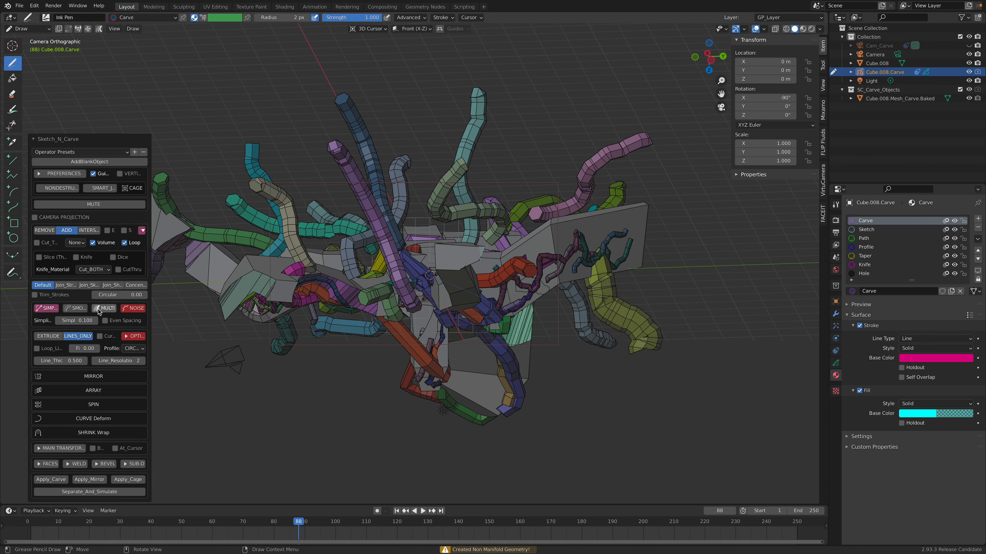
- Draw four extra-thick tubes above the faceted arm, behind the tall tubes, down the central block and below the arm
scroll(254, 290, up, 1)
middle_drag(254, 291, 266, 289)
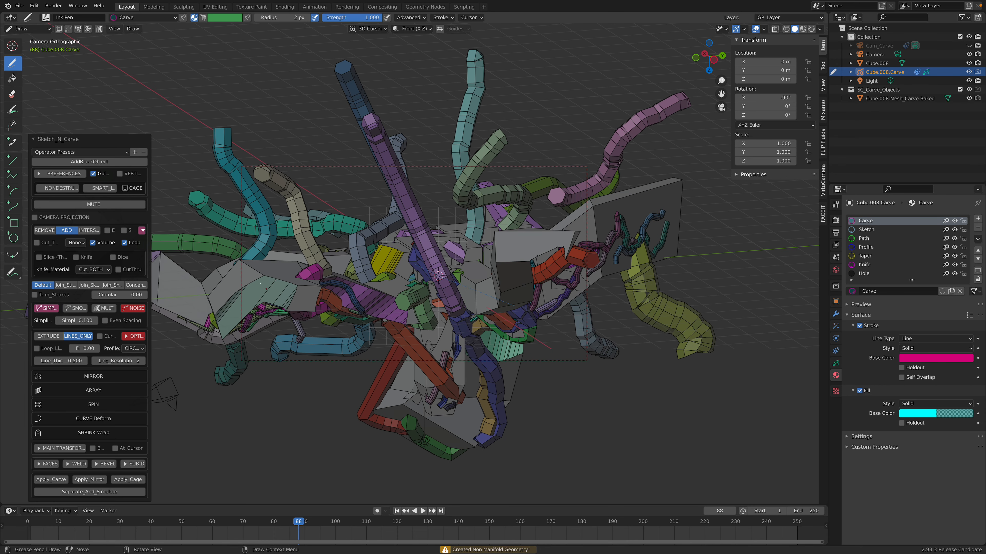
mouse_move(259, 243)
mouse_down()
mouse_move(294, 162)
mouse_move(288, 140)
mouse_up()
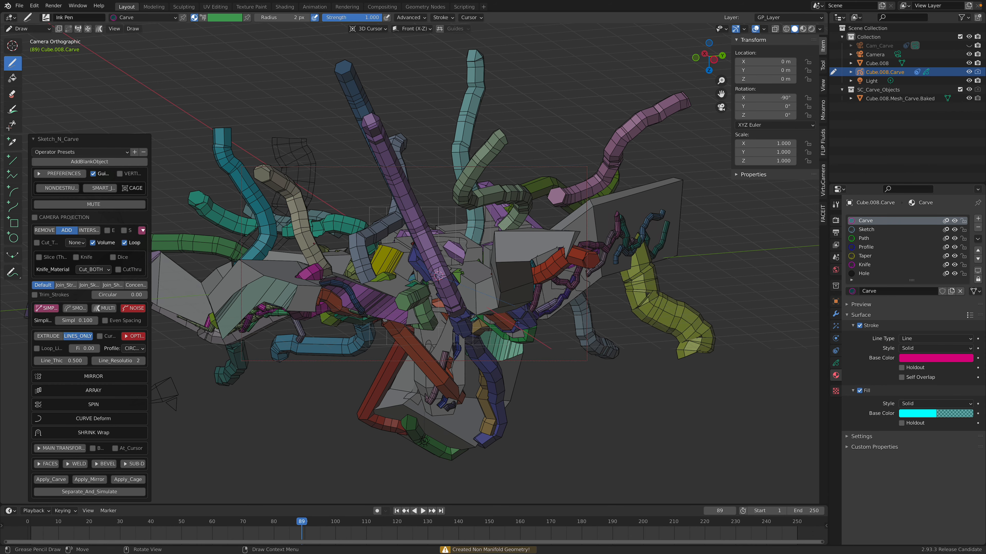
mouse_move(289, 283)
mouse_down()
mouse_move(360, 249)
mouse_move(353, 204)
mouse_up()
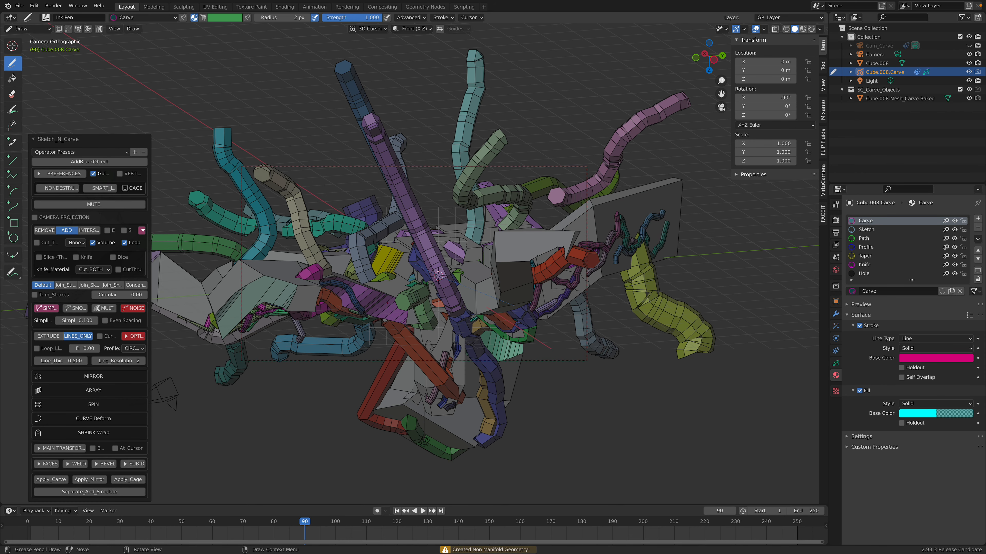
mouse_move(464, 272)
mouse_down()
mouse_move(496, 322)
mouse_move(503, 385)
mouse_up()
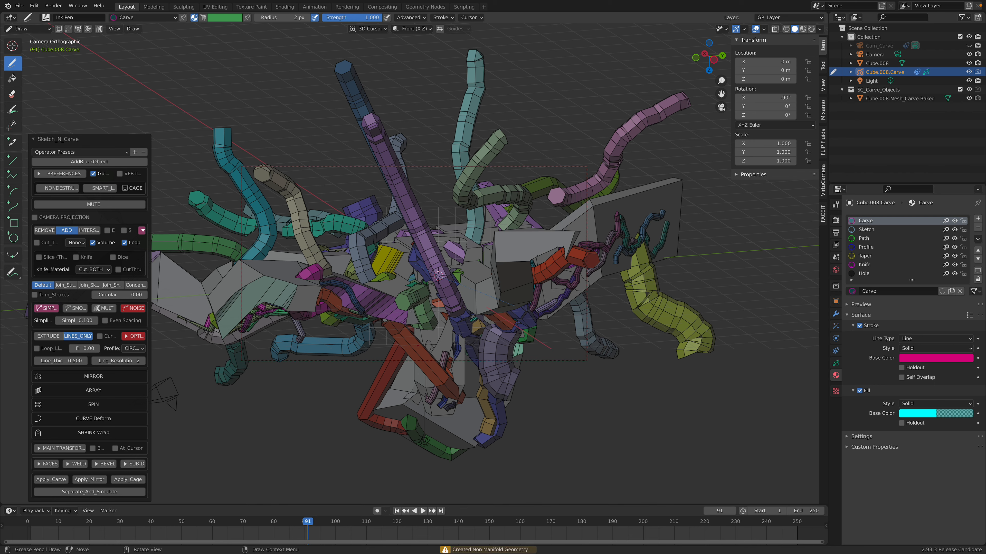
drag(399, 284, 310, 387)
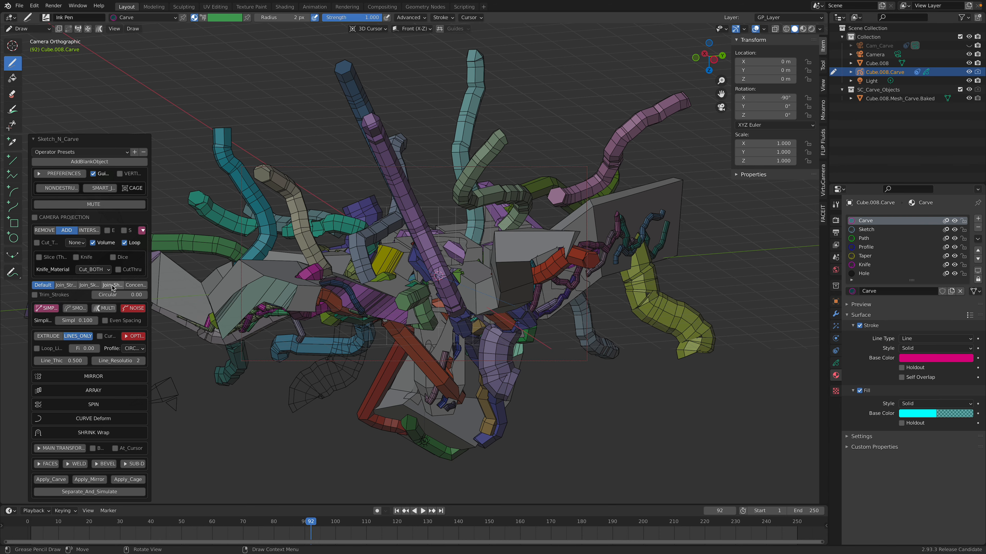
- Switch the stroke mode from lines only to Extrude and draw rounded plates at the ends of the faceted arm and flat slab
mouse_move(405, 268)
middle_down()
mouse_move(406, 286)
mouse_move(565, 276)
middle_up()
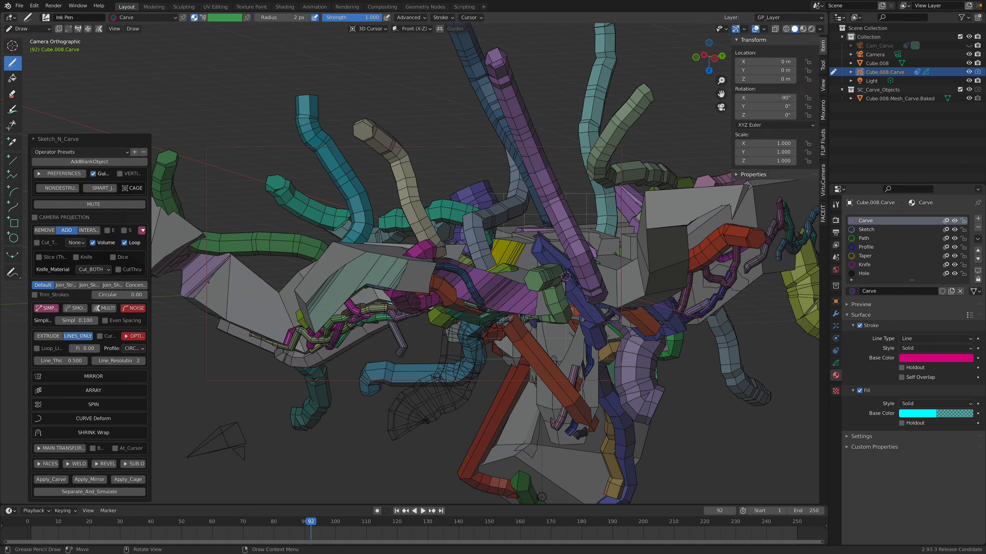
click(57, 339)
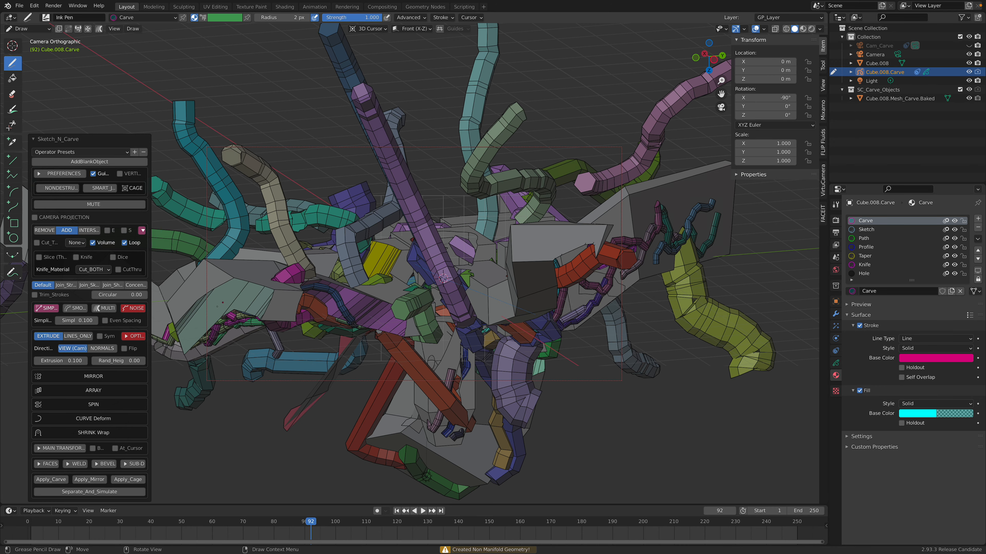
scroll(415, 263, down, 3)
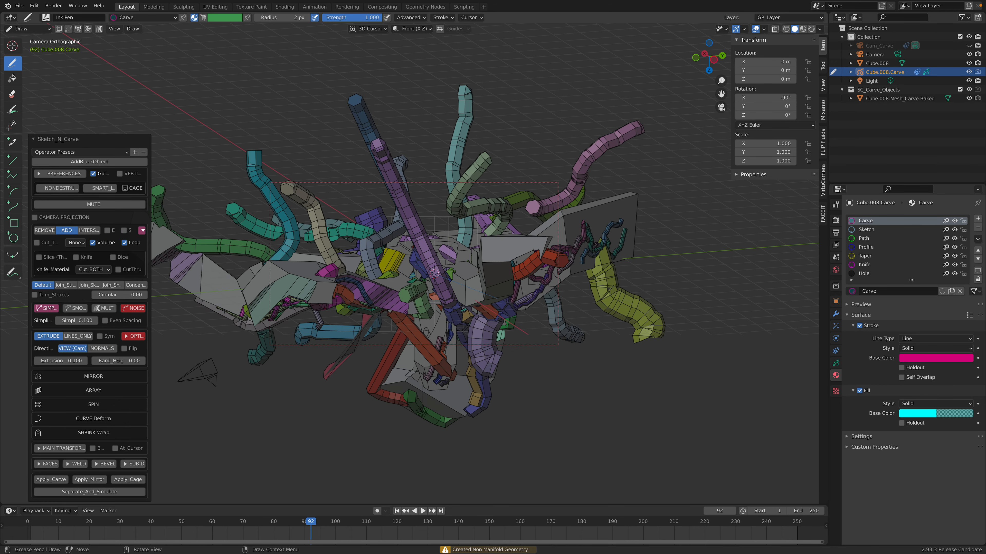
shift+middle_drag(379, 314, 463, 322)
mouse_move(259, 322)
mouse_down()
mouse_move(278, 304)
mouse_move(322, 335)
mouse_move(262, 325)
mouse_move(285, 339)
mouse_up()
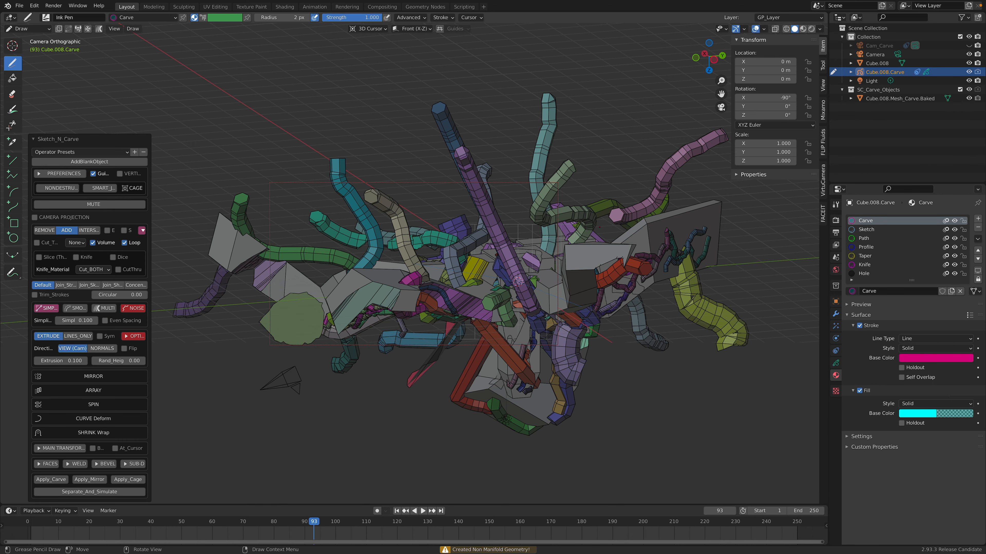
mouse_move(686, 188)
mouse_down()
mouse_move(723, 229)
mouse_move(692, 248)
mouse_move(671, 238)
mouse_up()
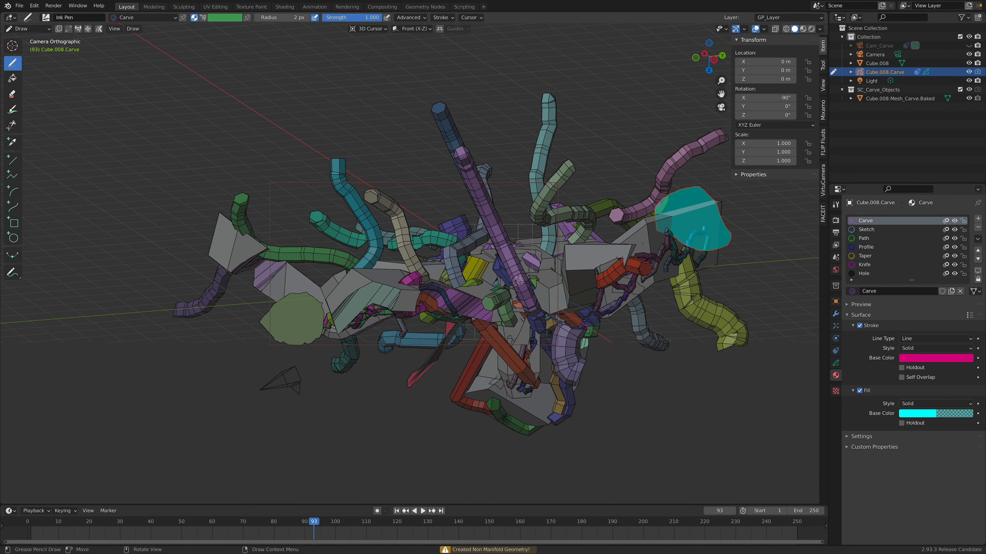
- Draw further closed freehand shapes as extruded plates around the middle of the model from two views
mouse_move(390, 281)
mouse_down()
mouse_move(456, 219)
mouse_move(410, 288)
mouse_up()
middle_drag(432, 291, 515, 285)
mouse_move(527, 284)
mouse_down()
mouse_move(631, 289)
mouse_move(537, 290)
mouse_up()
mouse_move(337, 263)
mouse_down()
mouse_move(256, 247)
mouse_move(318, 299)
mouse_move(348, 282)
mouse_up()
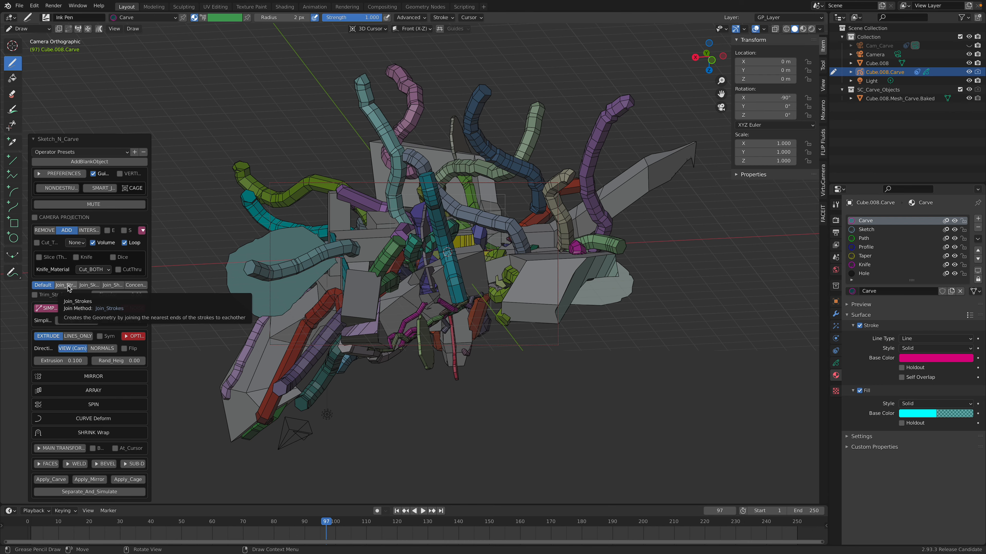
- Set the join method to Join_Strokes and draw rounded strokes over the slab behind the tall tubes
click(69, 287)
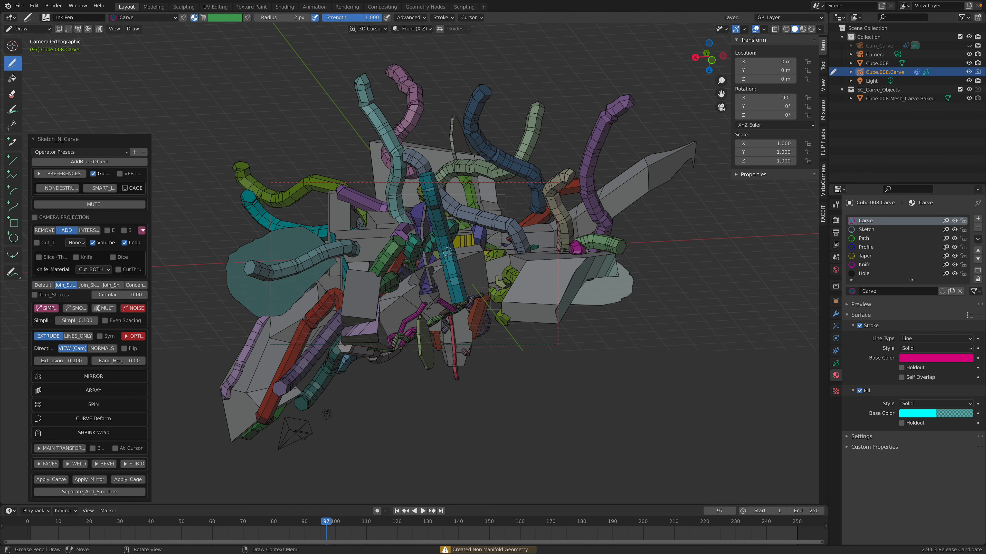
mouse_move(360, 249)
mouse_down()
mouse_move(340, 187)
mouse_move(384, 145)
mouse_move(450, 200)
mouse_up()
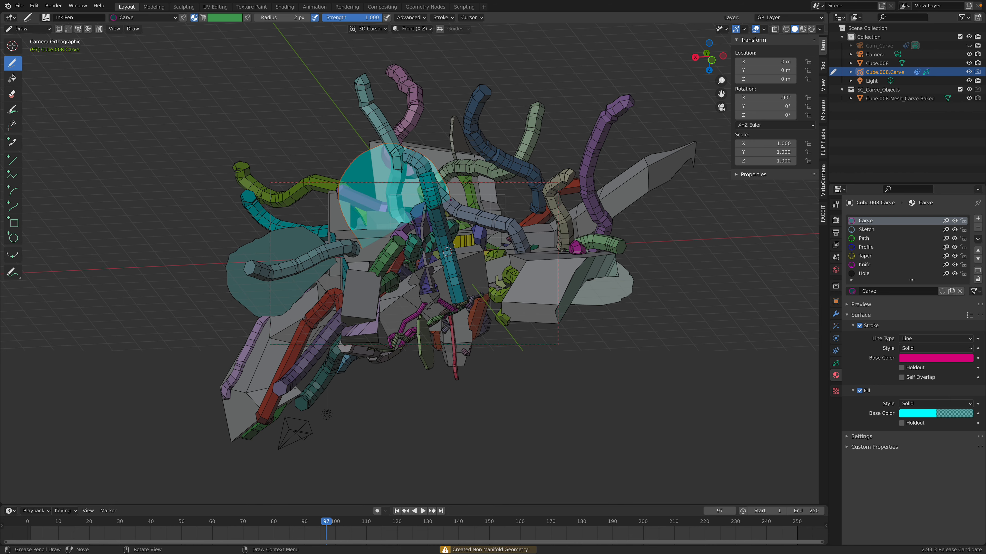
mouse_move(447, 252)
mouse_down()
mouse_move(468, 291)
mouse_move(392, 323)
mouse_move(411, 260)
mouse_move(447, 251)
mouse_up()
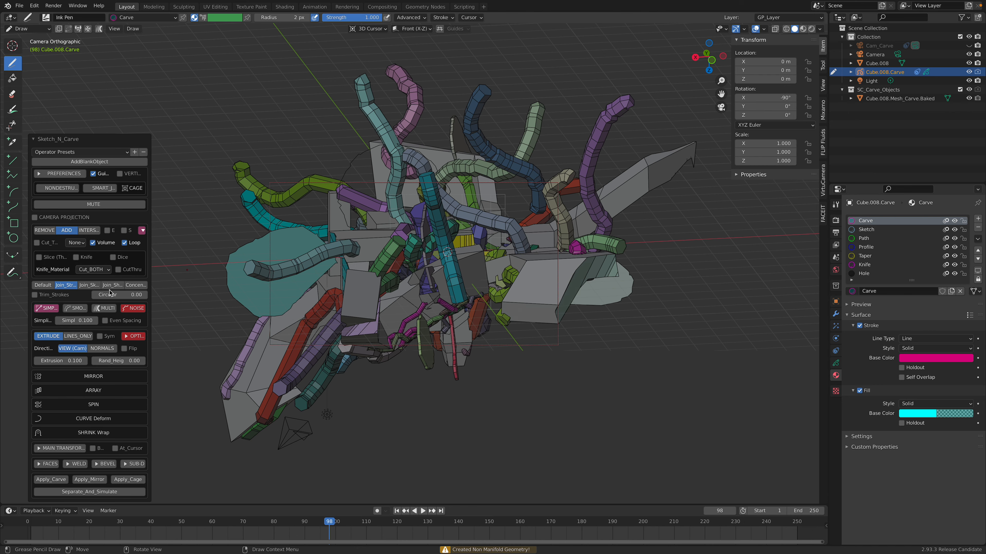
- Choose the join method with the No Edges option and build geometry from crossing strokes beside the outer block
click(94, 286)
drag(514, 243, 582, 310)
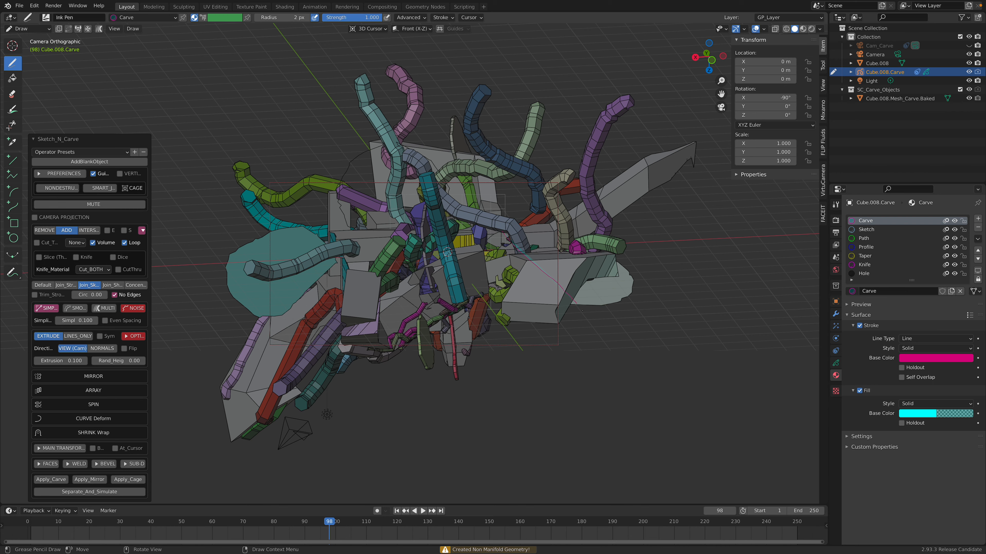
drag(580, 260, 509, 352)
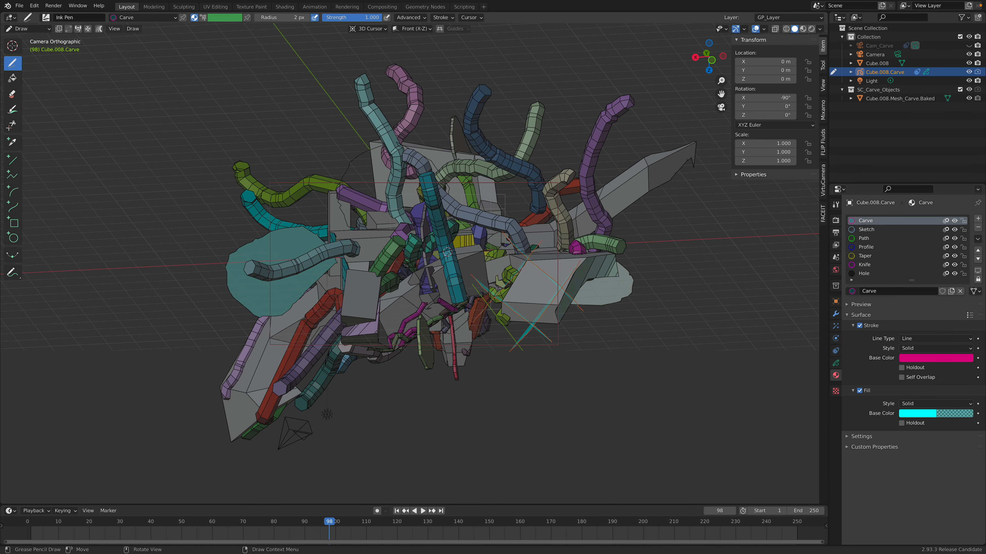
key(c)
middle_drag(532, 304, 468, 302)
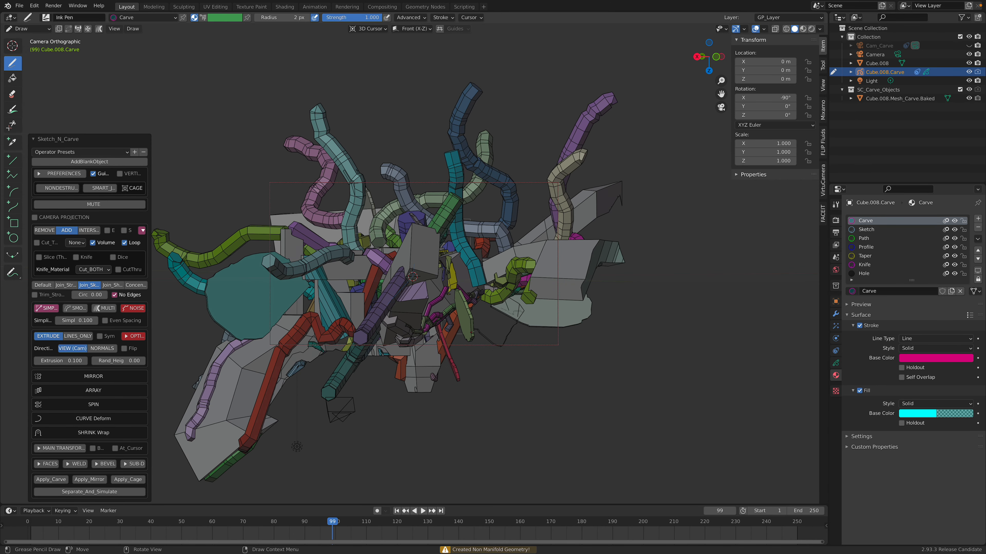
- Build another joined shape from two crossing strokes over the centre and return the join method to Default
middle_drag(412, 277, 415, 284)
drag(374, 218, 398, 295)
mouse_move(358, 248)
mouse_down()
mouse_move(431, 225)
mouse_move(442, 282)
mouse_up()
key(c)
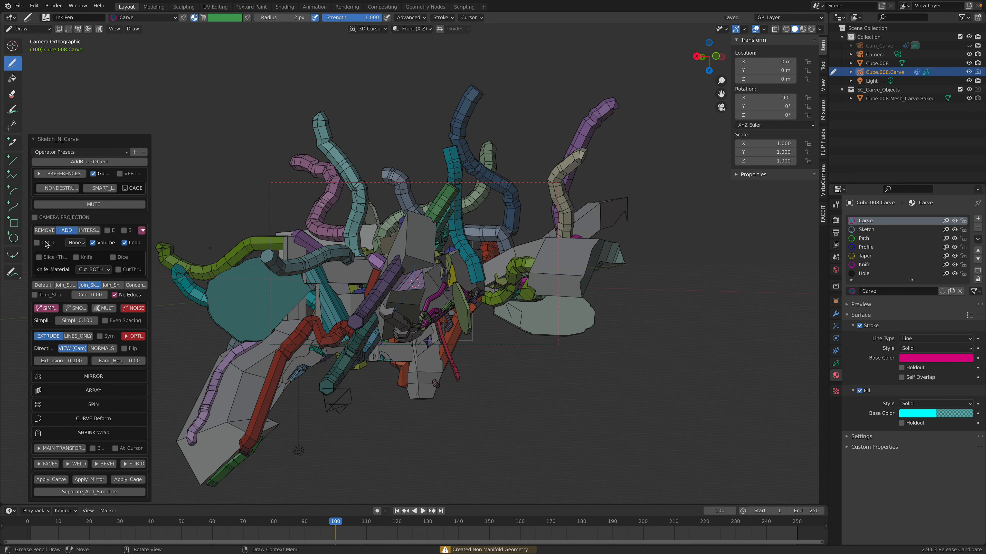
click(43, 285)
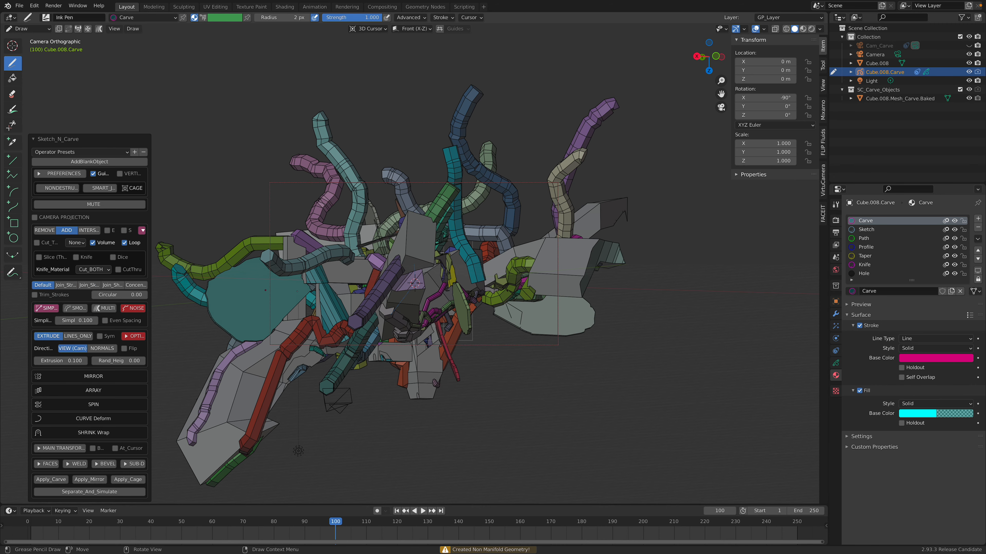
- Draw two closed freehand shapes, one beside the large teal disc and one over the centre, and add each as an extruded plate
mouse_move(288, 267)
mouse_down()
mouse_move(353, 238)
mouse_move(286, 300)
mouse_up()
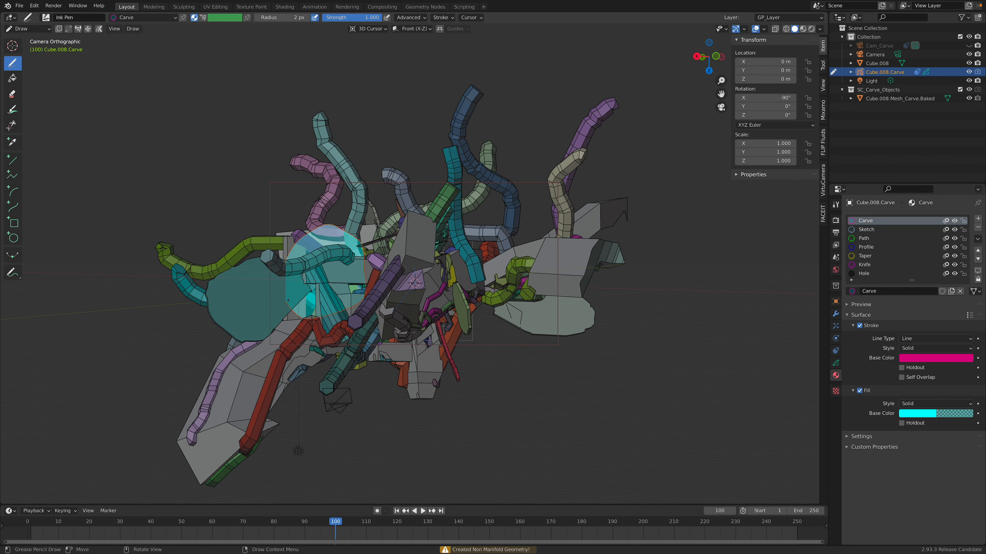
key(c)
mouse_move(412, 228)
mouse_down()
mouse_move(414, 268)
mouse_move(465, 224)
mouse_move(438, 225)
mouse_up()
key(c)
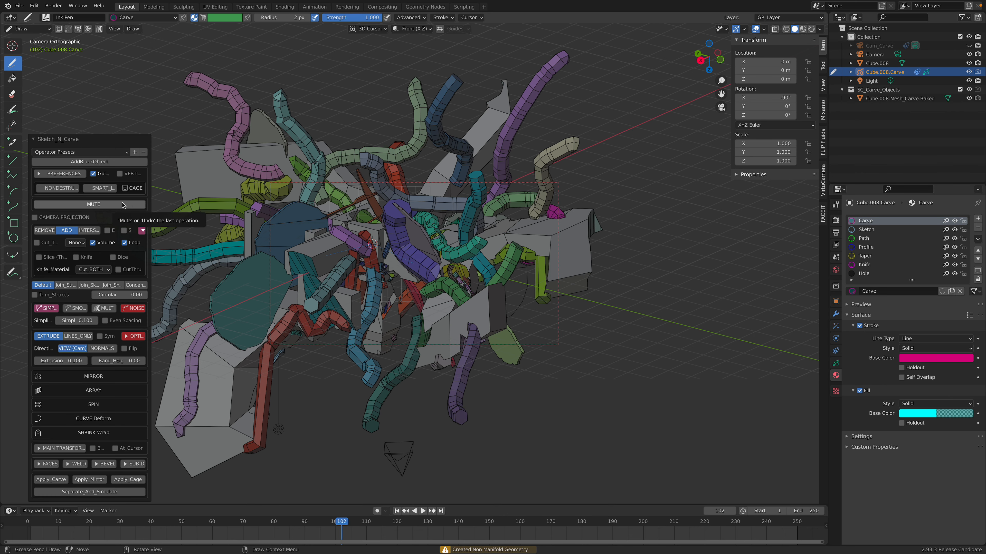
- Try the Remove operation for the strokes and return to Add
click(49, 230)
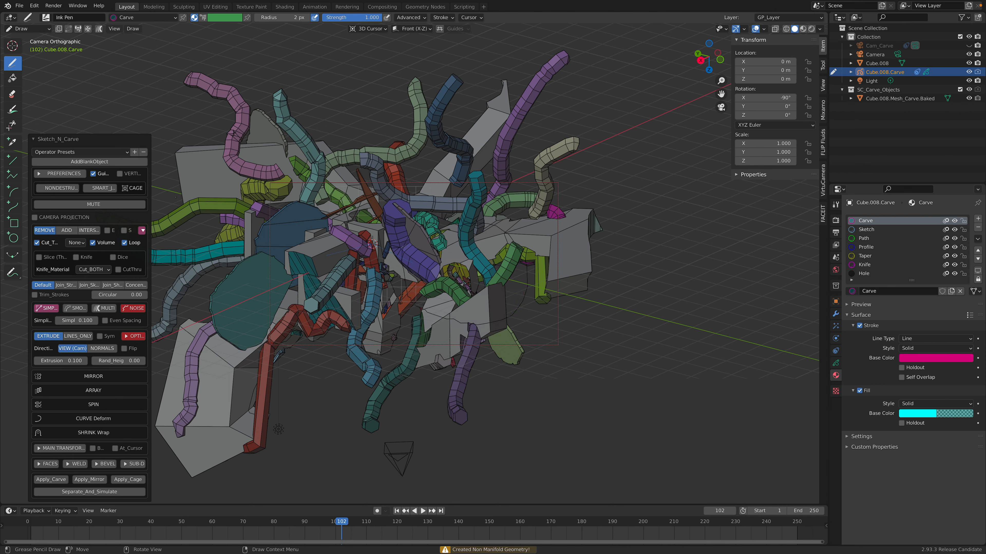
click(66, 231)
shift+middle_drag(373, 244, 406, 249)
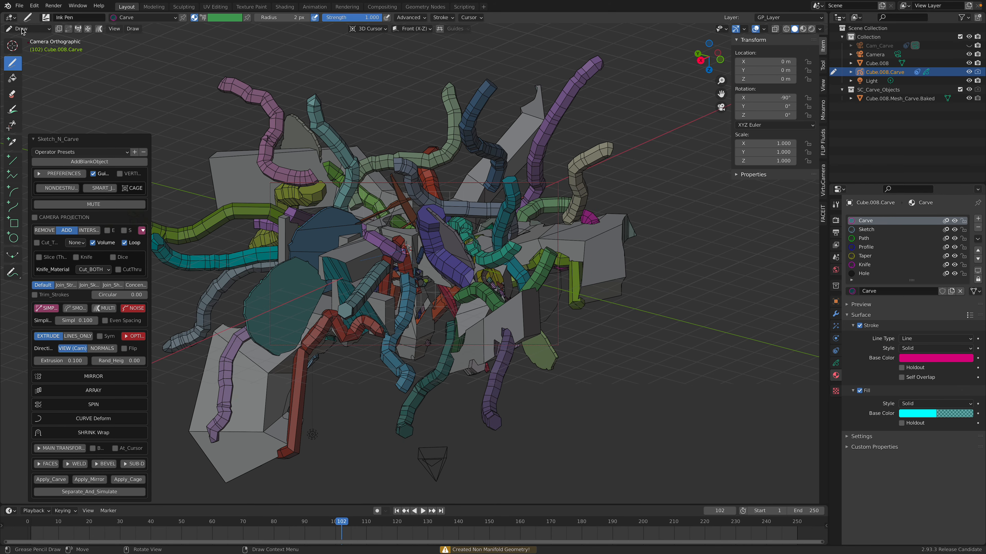
- Put the stroke object in Object Mode, show the View settings and leave the camera view
click(21, 28)
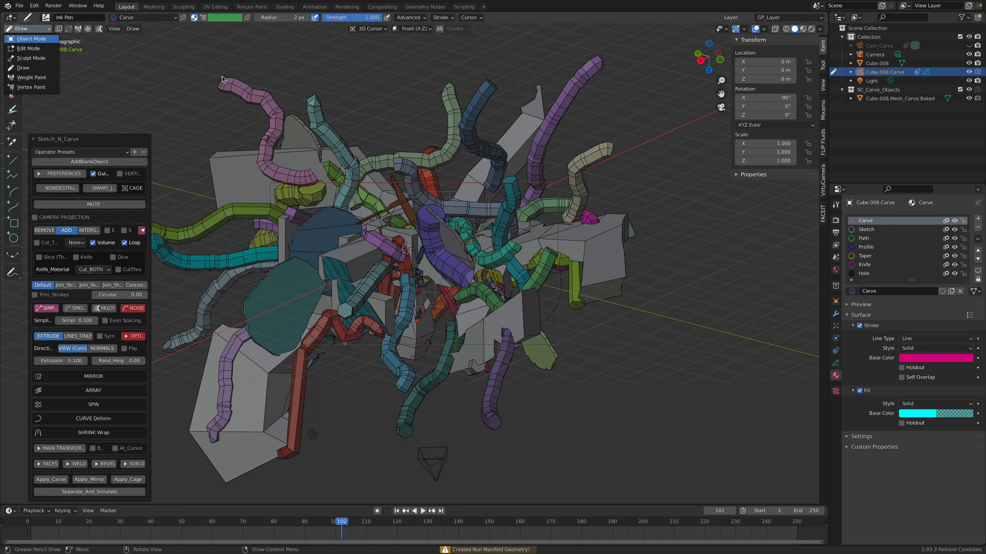
click(24, 40)
middle_drag(601, 226, 591, 212)
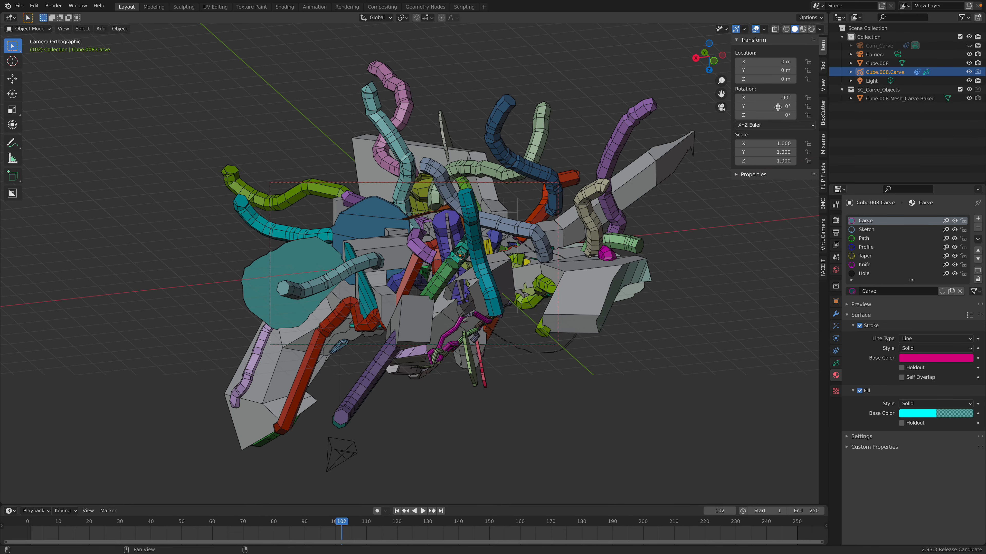
click(823, 84)
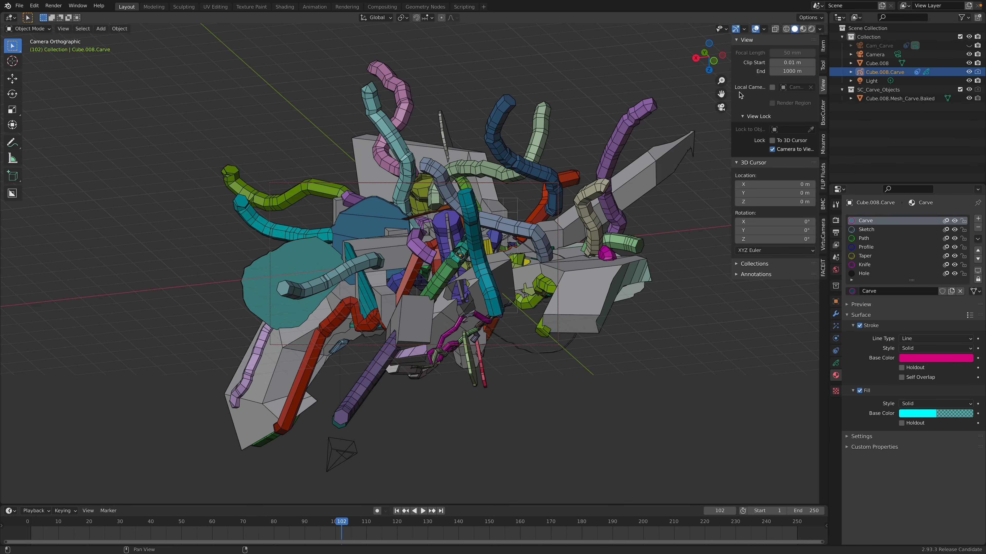
click(721, 107)
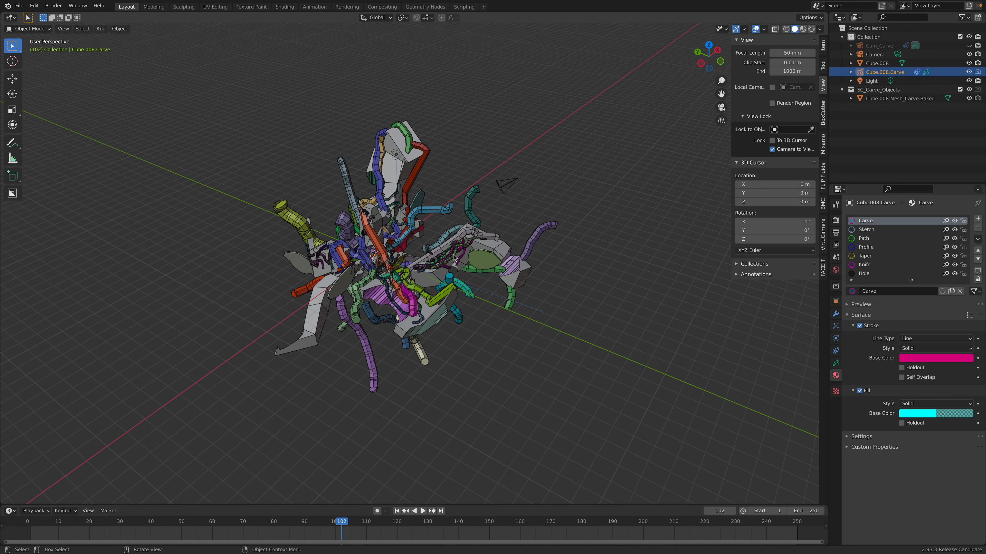
- Select the carved mesh, reposition it freehand in two moves and deselect it
click(455, 258)
mouse_move(454, 258)
middle_down()
mouse_move(474, 240)
mouse_move(471, 249)
middle_up()
key(g)
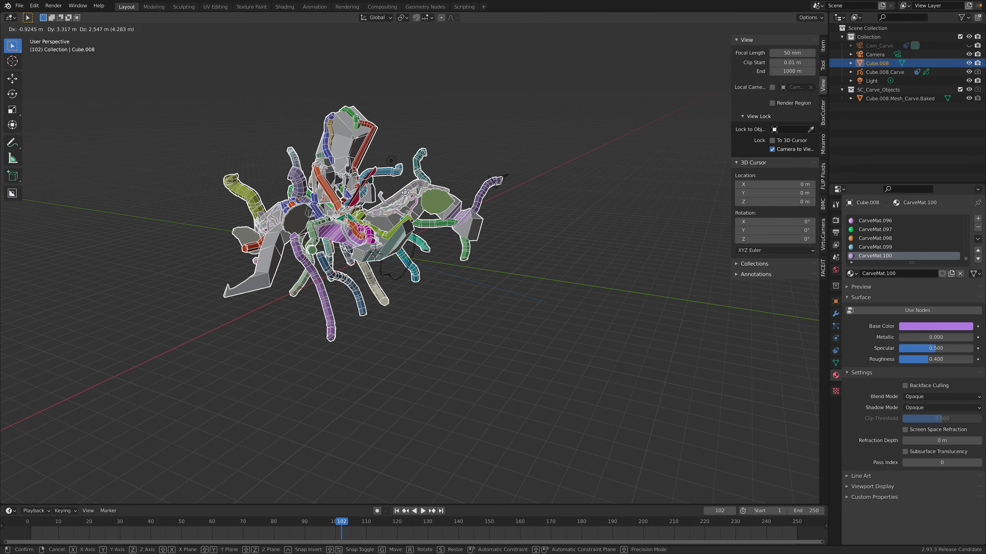
click(339, 154)
shift+middle_drag(338, 154, 471, 206)
scroll(468, 213, up, 2)
key(g)
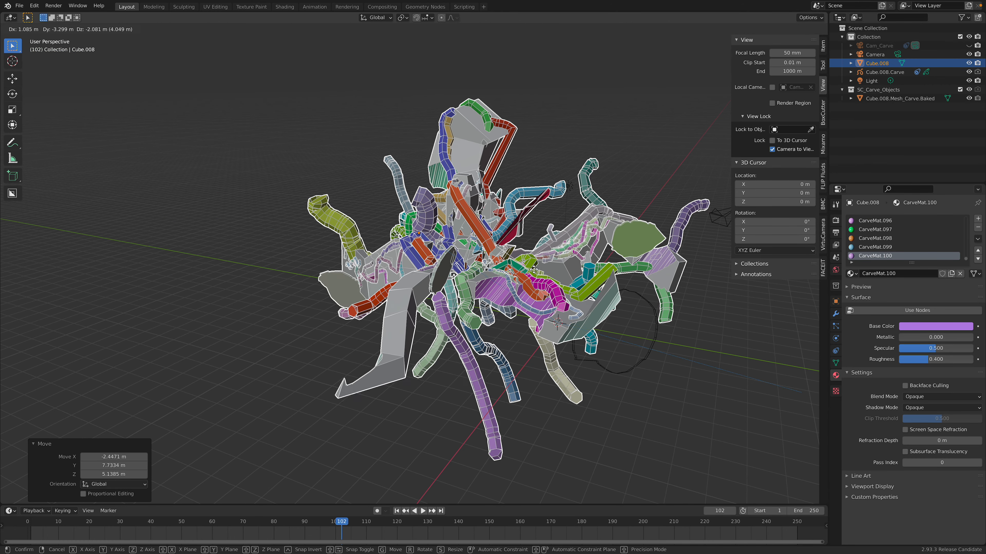
click(590, 292)
middle_drag(607, 225, 601, 150)
scroll(533, 209, up, 1)
click(590, 171)
- Save the scene to the Desktop as spacejunk_001.blend
middle_drag(568, 201, 465, 227)
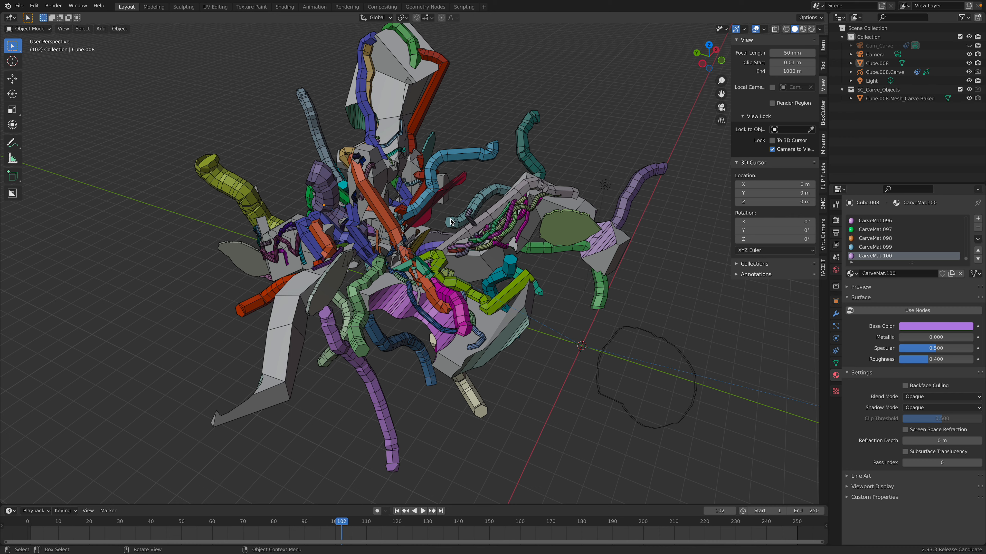
scroll(442, 247, up, 2)
scroll(470, 231, down, 2)
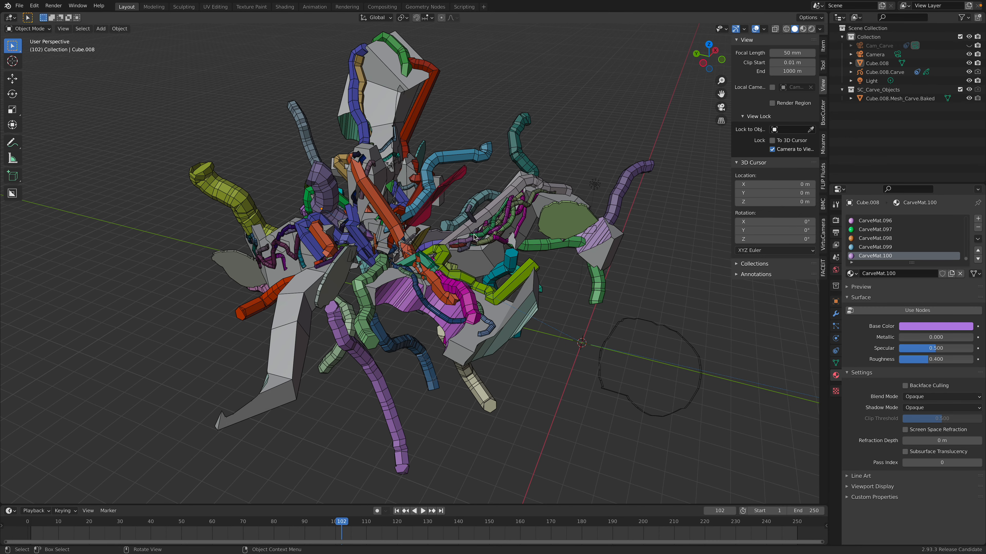
key(super+s)
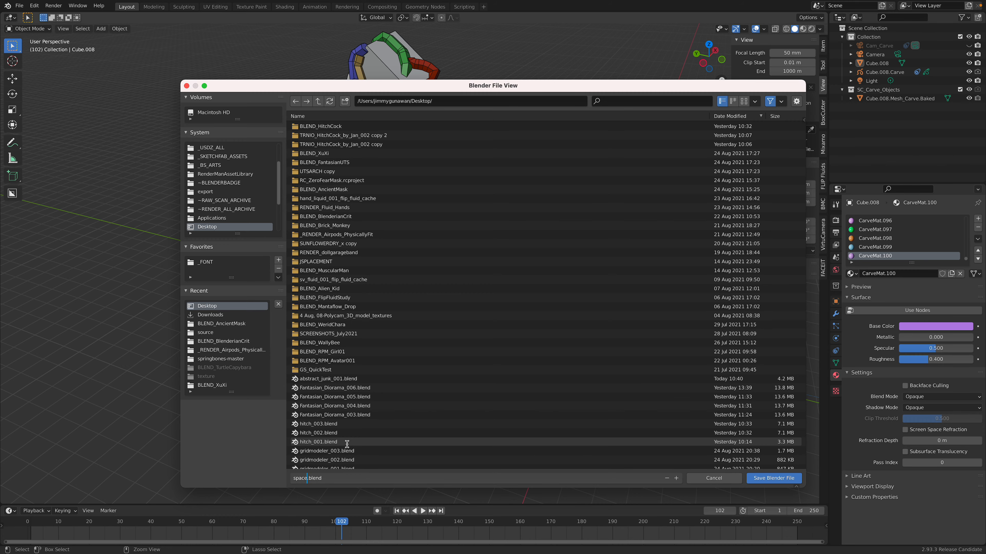
text(spacejunk_001)
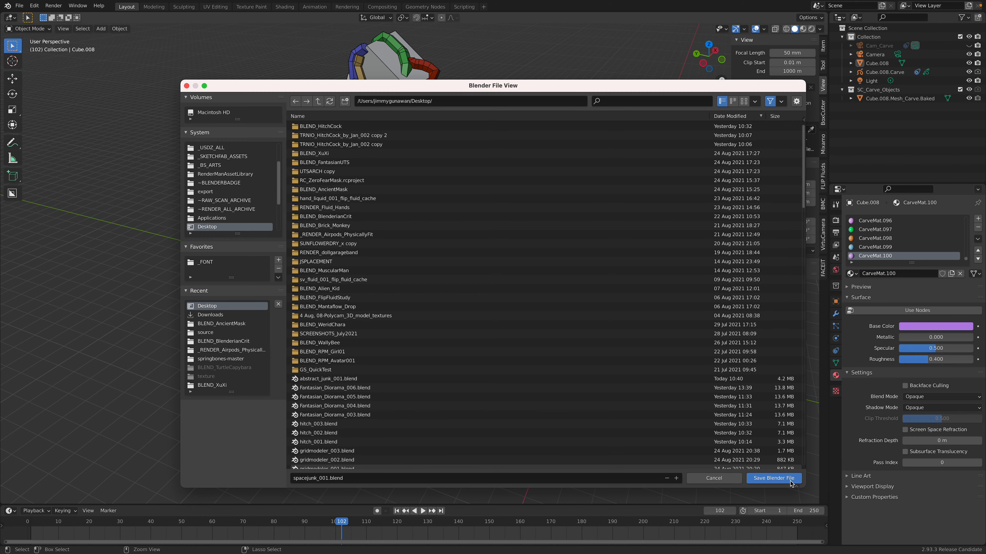
click(773, 477)
- Add a Mirror modifier to the carved mesh and bisect it along X
middle_drag(432, 212, 545, 243)
click(516, 229)
click(835, 313)
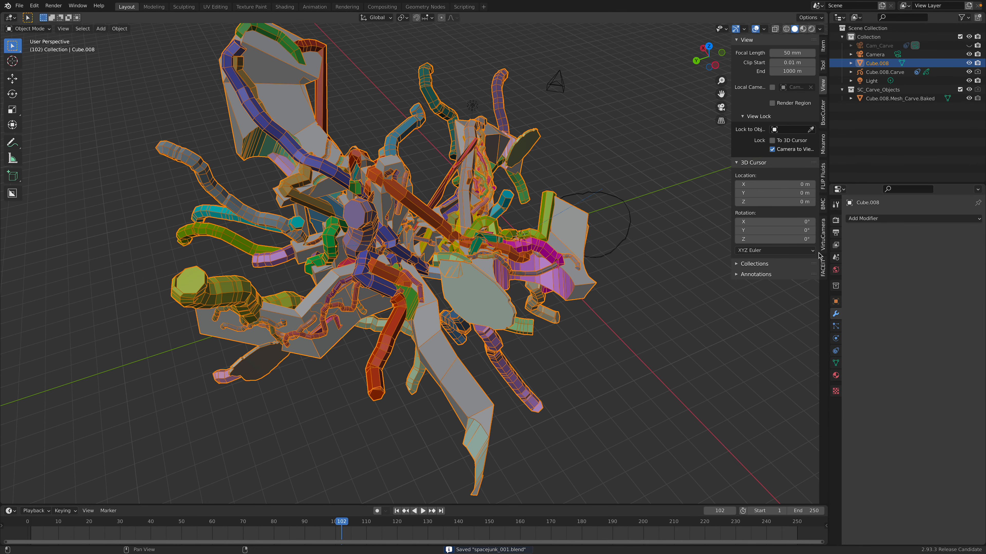
click(860, 218)
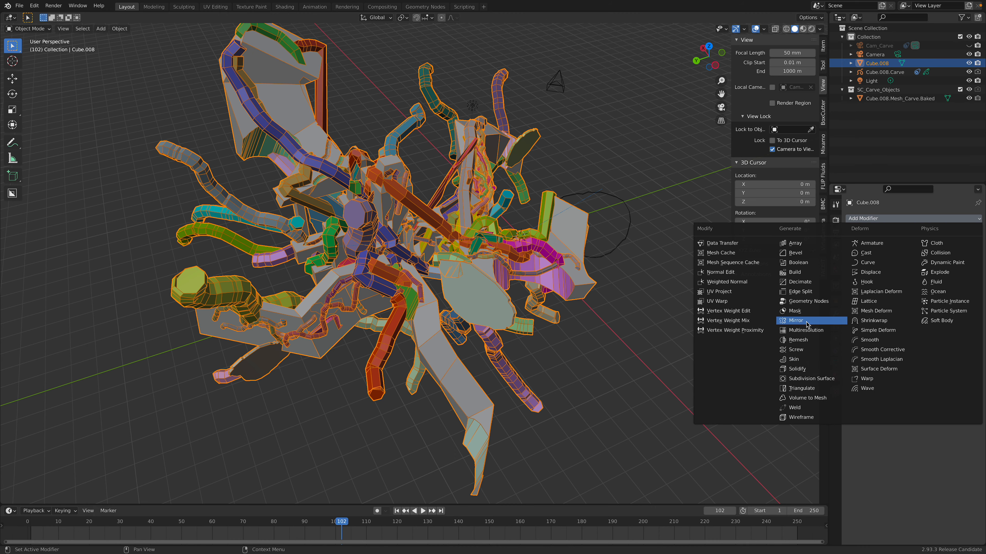
click(795, 321)
mouse_move(667, 310)
middle_down()
mouse_move(634, 305)
mouse_move(655, 298)
middle_up()
click(910, 256)
- Clear the mesh's location and hide the viewport gizmos and overlays
middle_drag(558, 327, 595, 306)
middle_drag(556, 368, 588, 224)
key(alt+g)
click(735, 30)
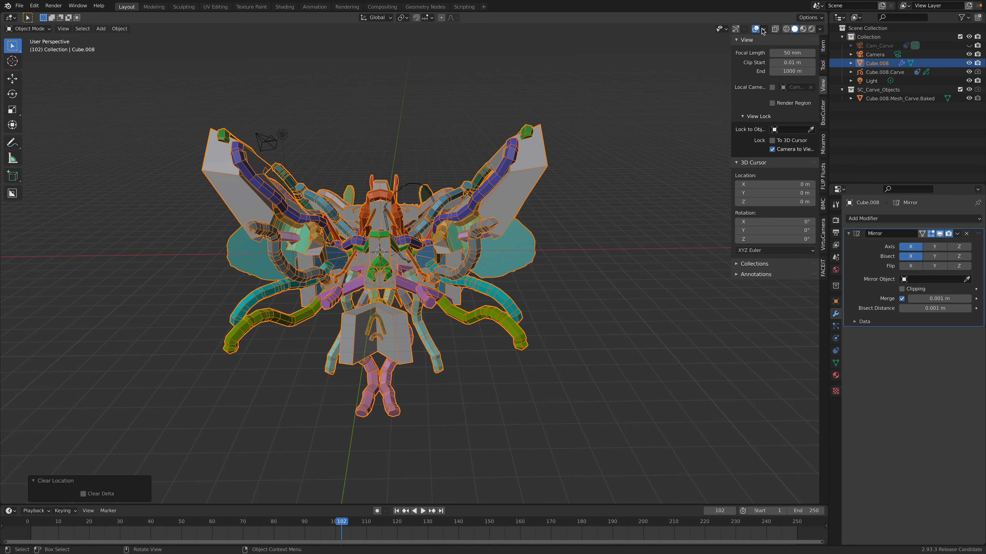
click(755, 30)
shift+middle_drag(541, 187, 607, 179)
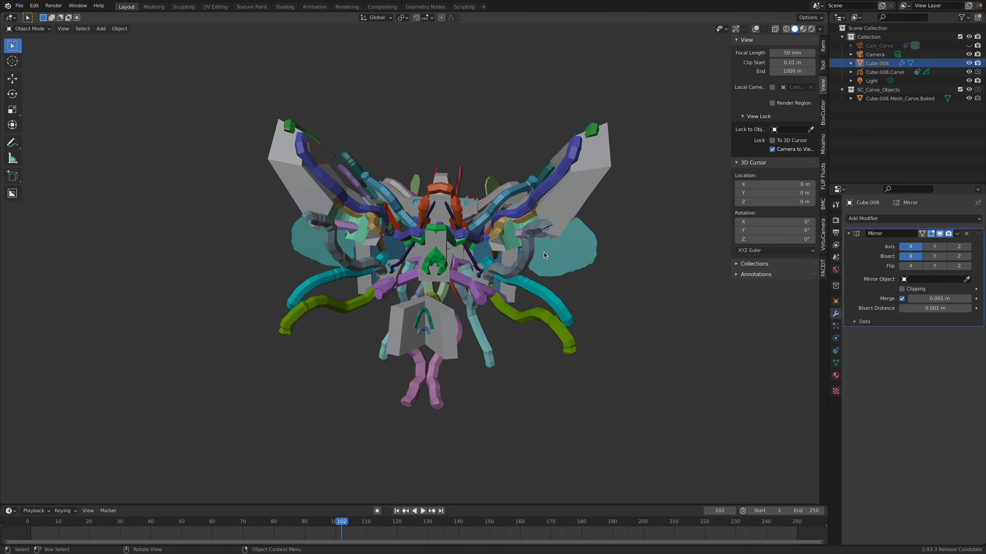
- Try the Mirror modifier's Y axis with Y bisect and return to X only
click(931, 249)
click(934, 257)
click(934, 257)
click(935, 249)
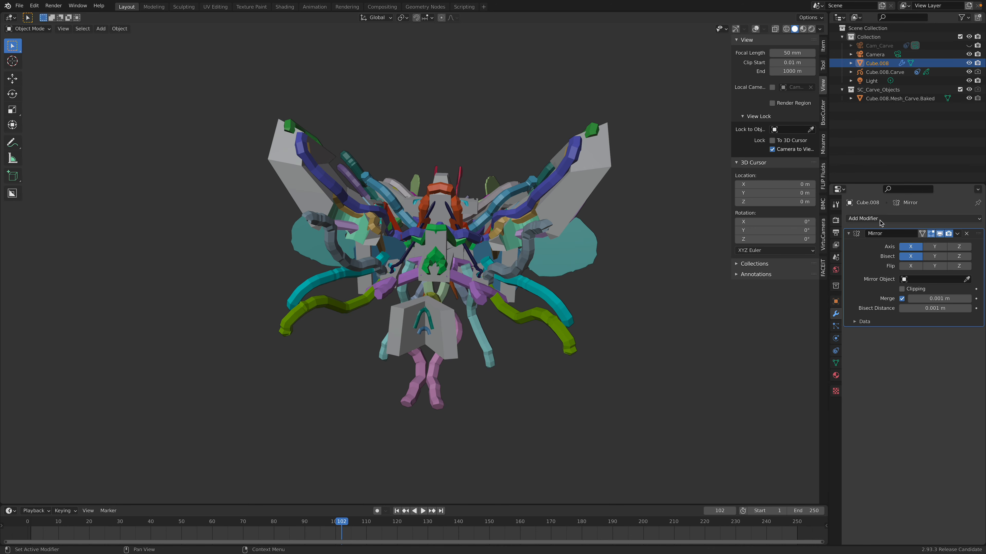
- Try a voxel Remesh modifier with a voxel size of 0.02 m on the mirrored mesh and remove it
click(880, 219)
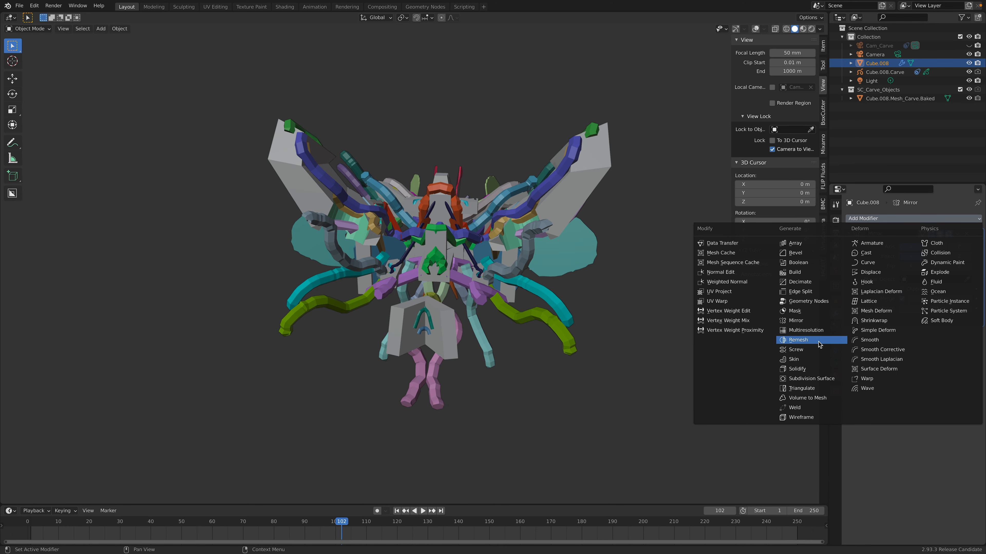
click(798, 340)
click(931, 358)
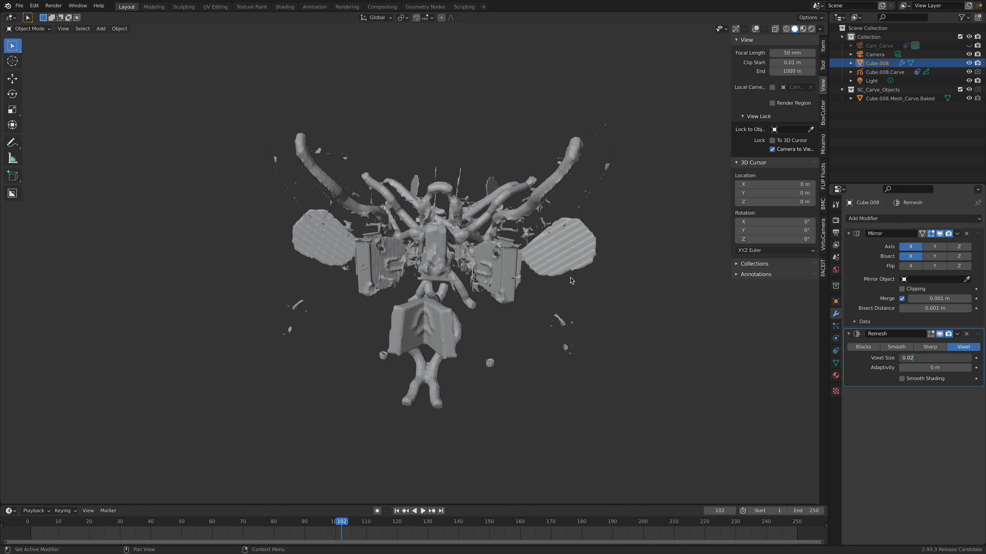
key(Return)
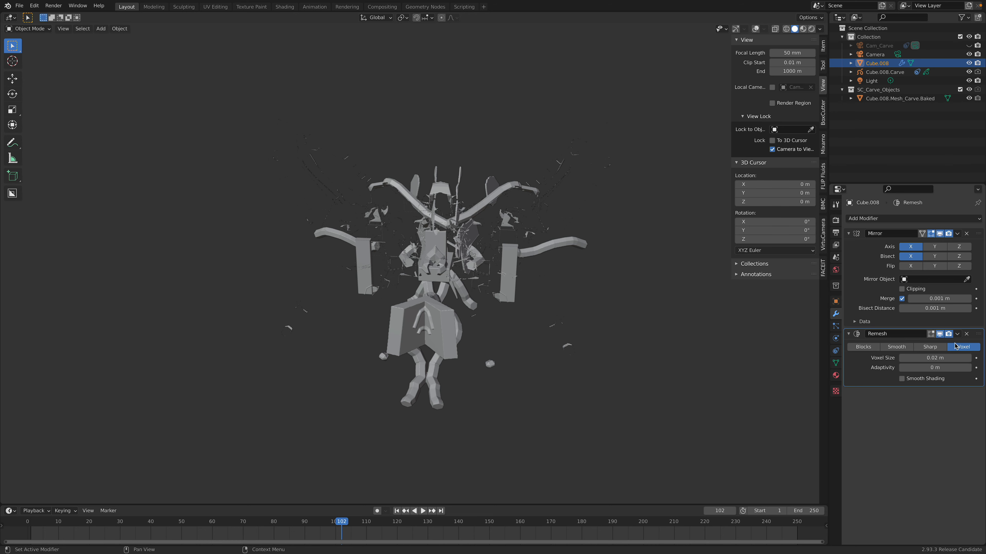
click(966, 334)
- Apply the Mirror modifier to the carved mesh
middle_drag(487, 213, 493, 224)
scroll(556, 241, up, 1)
middle_drag(556, 240, 607, 285)
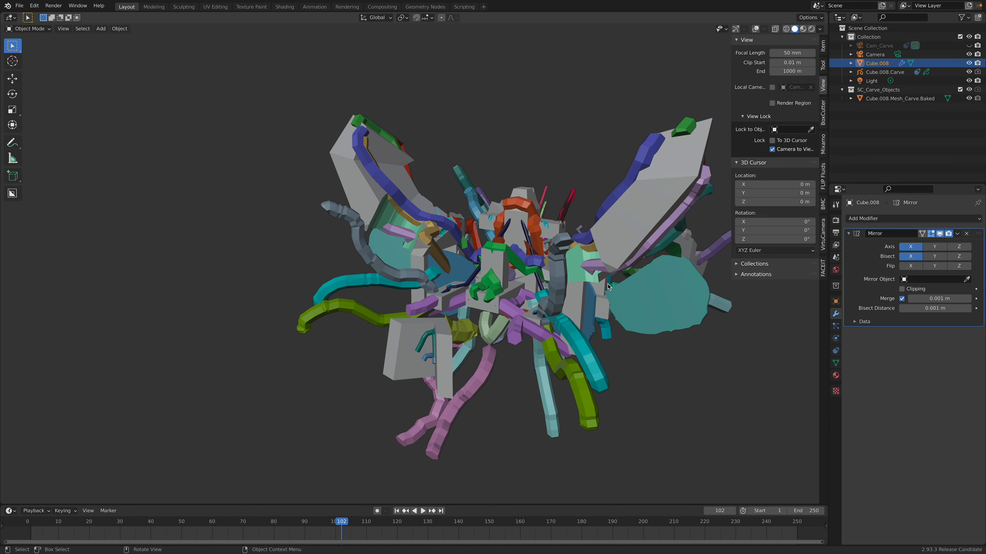
click(877, 218)
key(Escape)
key(ctrl+a)
- Add a voxel Remesh modifier to the mesh and refine its voxel size to 0.02 m and further to 0.002 m
click(873, 219)
click(813, 341)
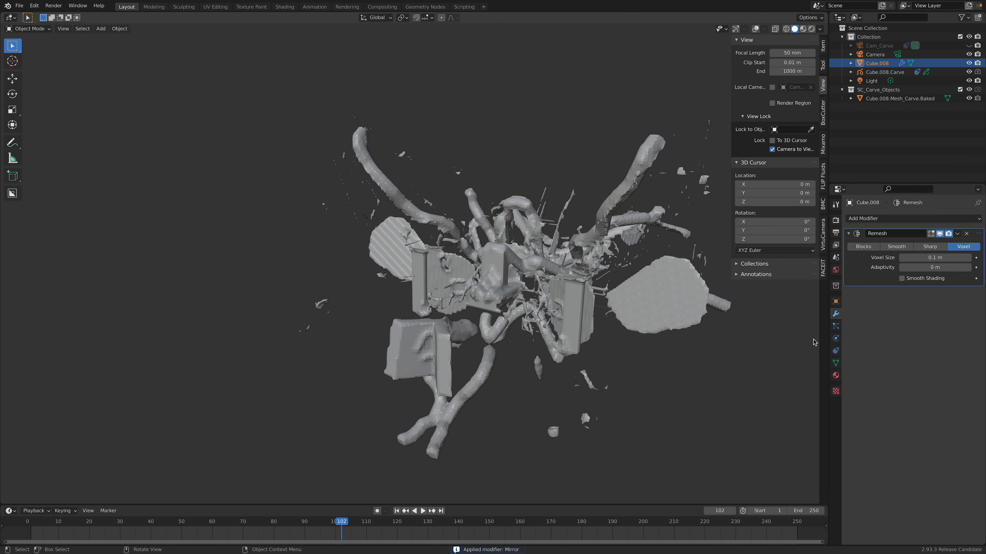
click(926, 257)
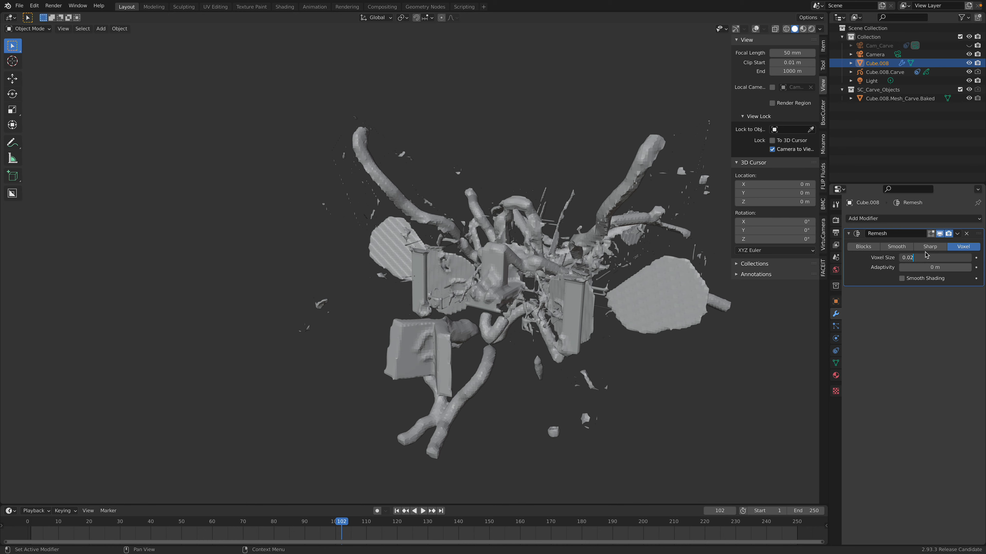
key(Return)
click(927, 256)
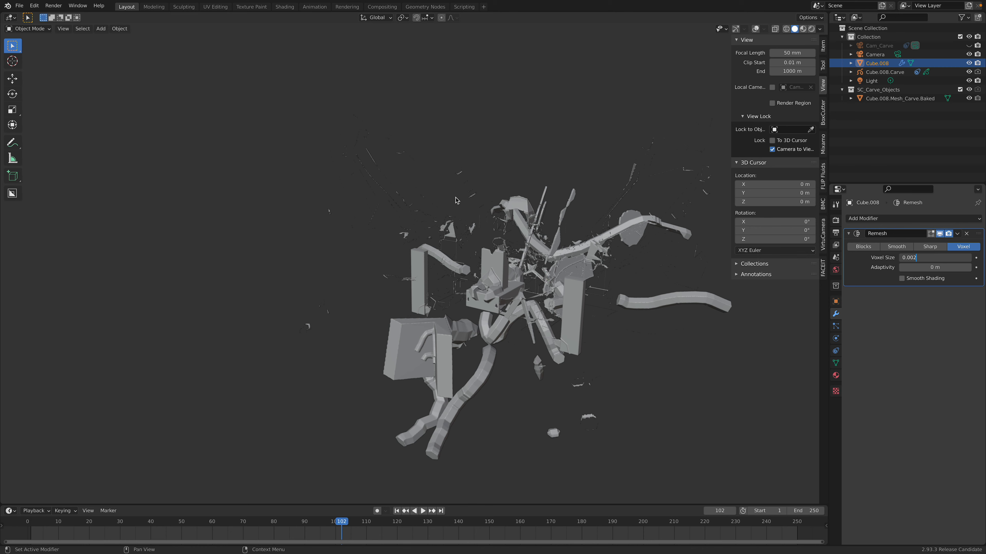
- Switch to the macOS desktop and force quit the unresponsive Blender
key(ctrl+Left)
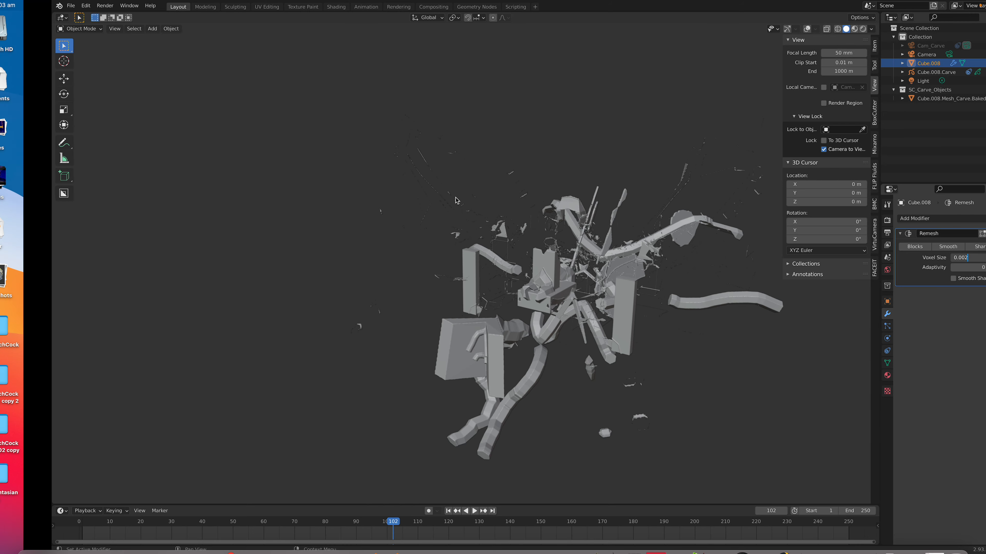
click(11, 6)
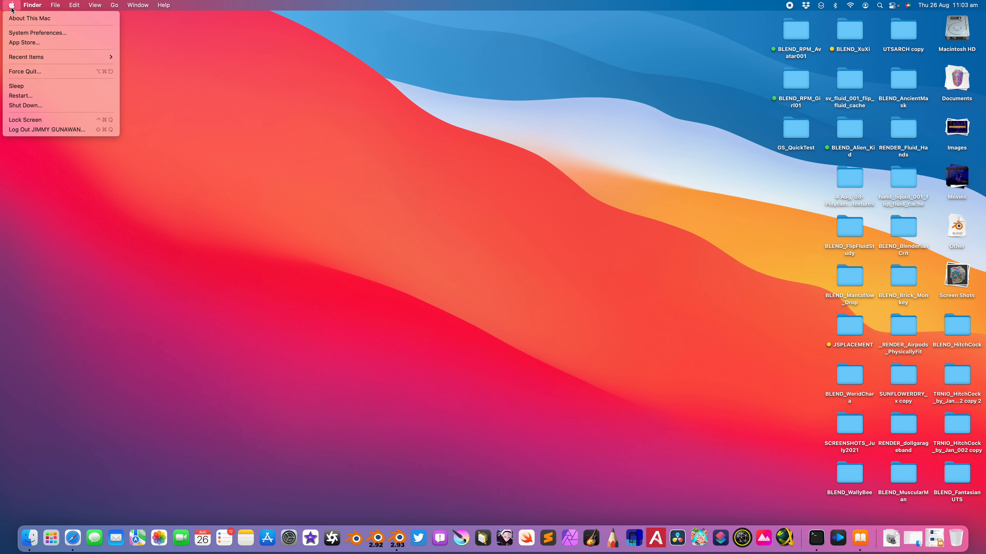
click(31, 71)
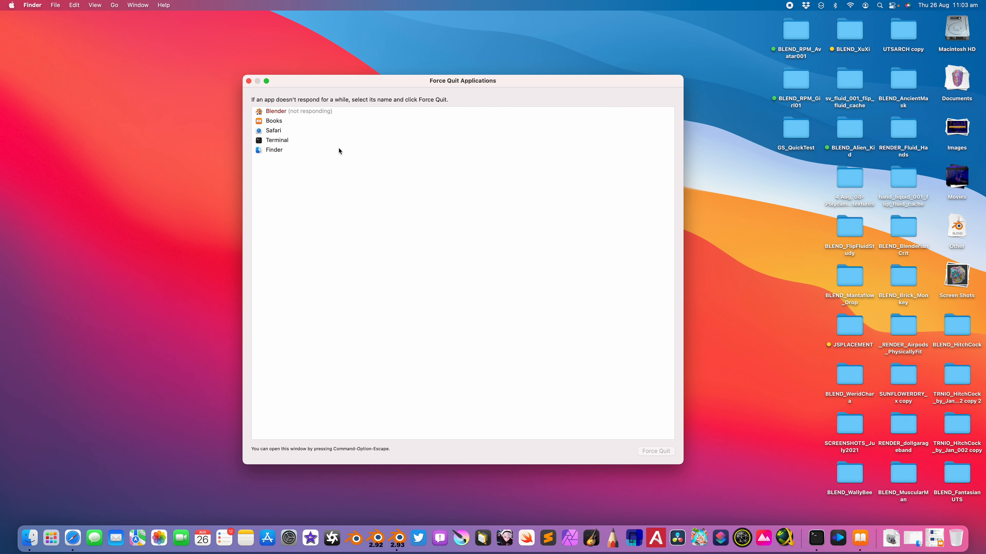
click(310, 112)
click(656, 451)
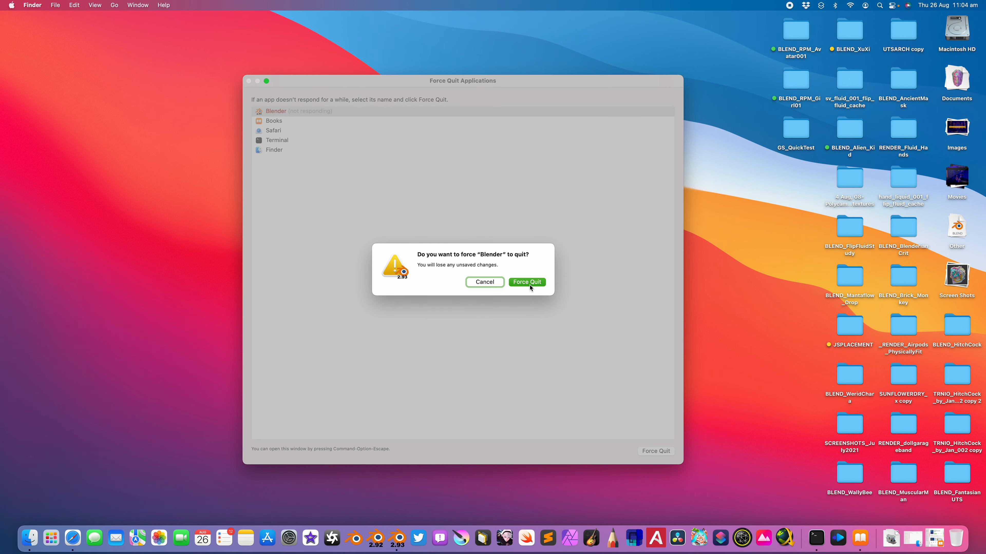
click(526, 281)
click(248, 81)
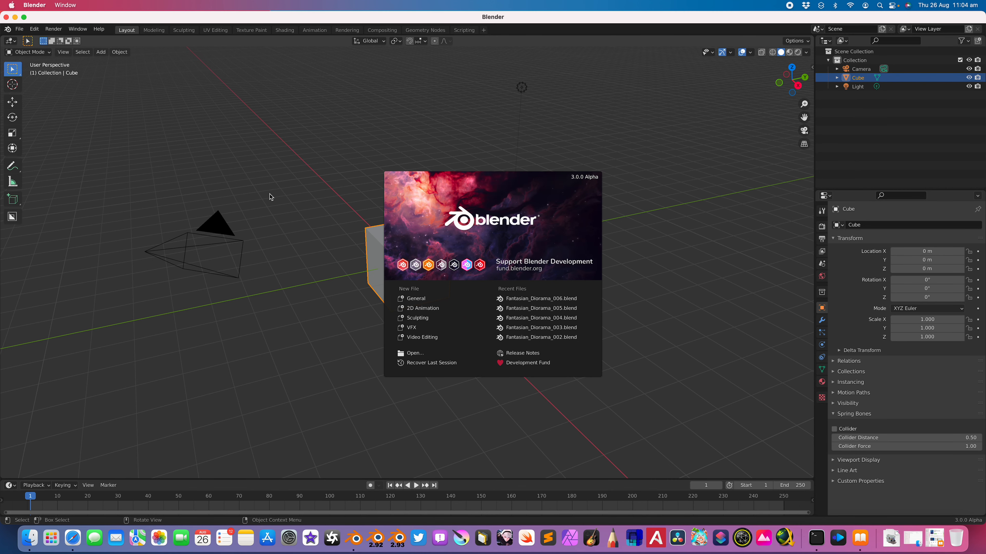
- Open spacejunk_001.blend from the Desktop in Blender 3.0.0 Alpha
click(14, 31)
click(20, 31)
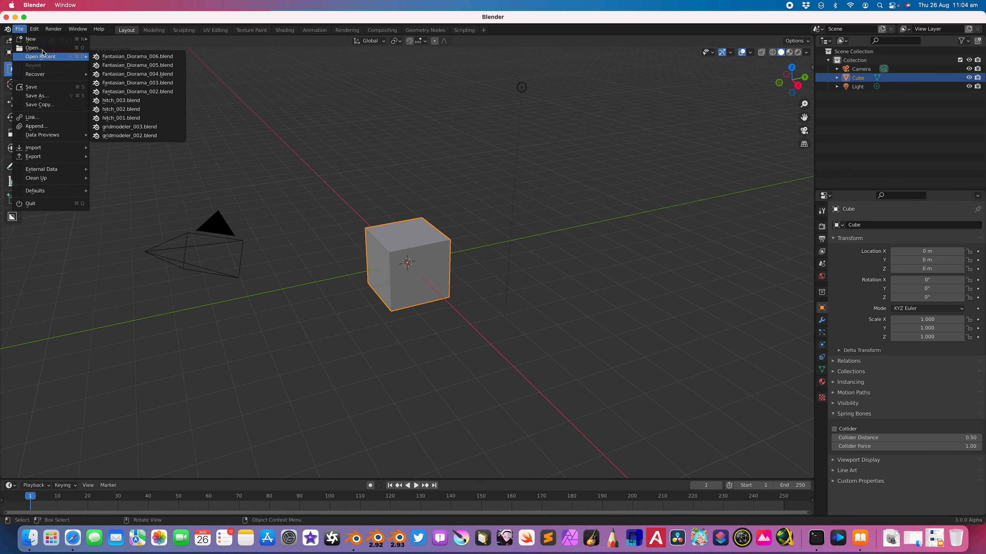
click(34, 48)
double_click(493, 354)
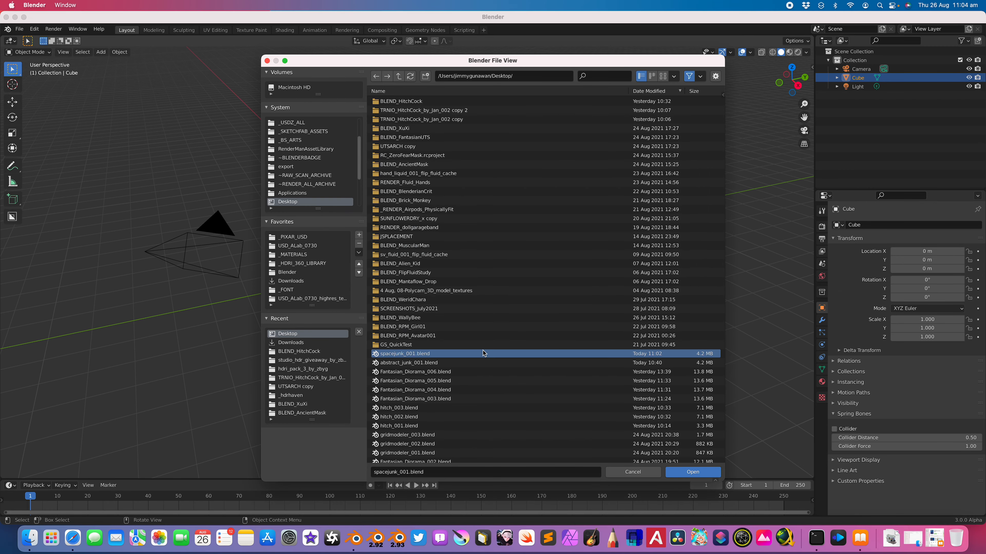
click(418, 266)
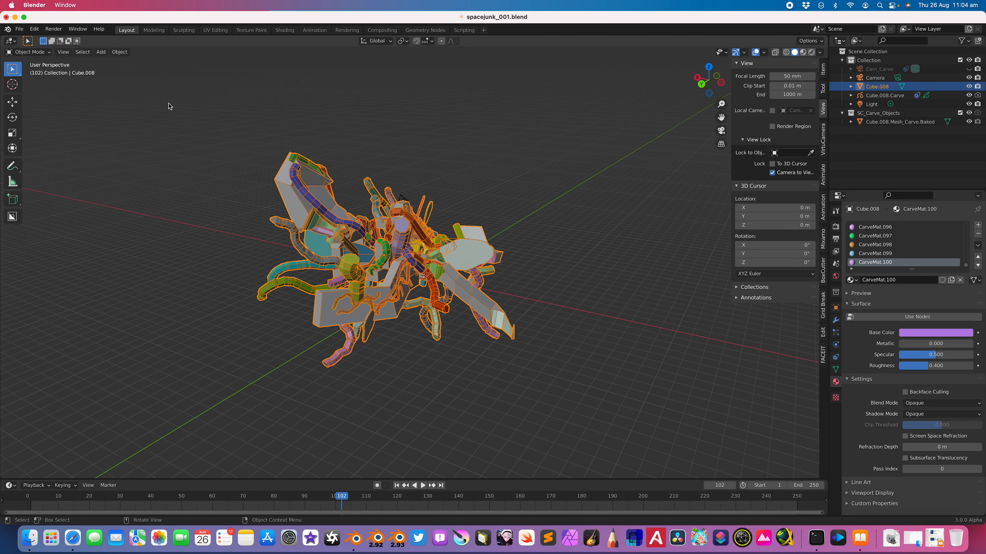
- Save the scene under the incremented name spacejunk_002.blend and make the window full screen
click(19, 29)
click(37, 98)
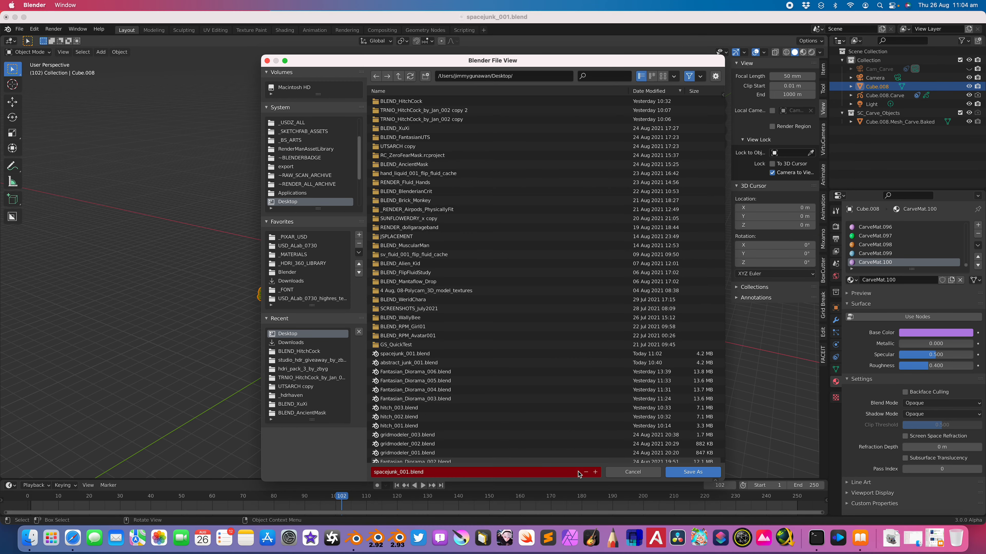
click(595, 472)
click(680, 476)
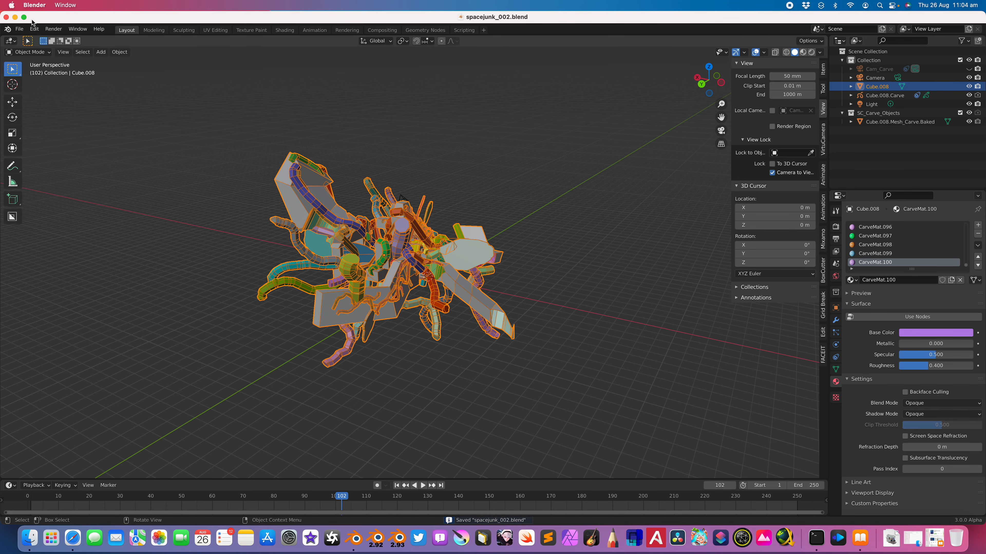
click(24, 17)
- Delete the baked black circular outline object lying beside the carved mesh
middle_drag(547, 205, 491, 257)
scroll(464, 241, up, 2)
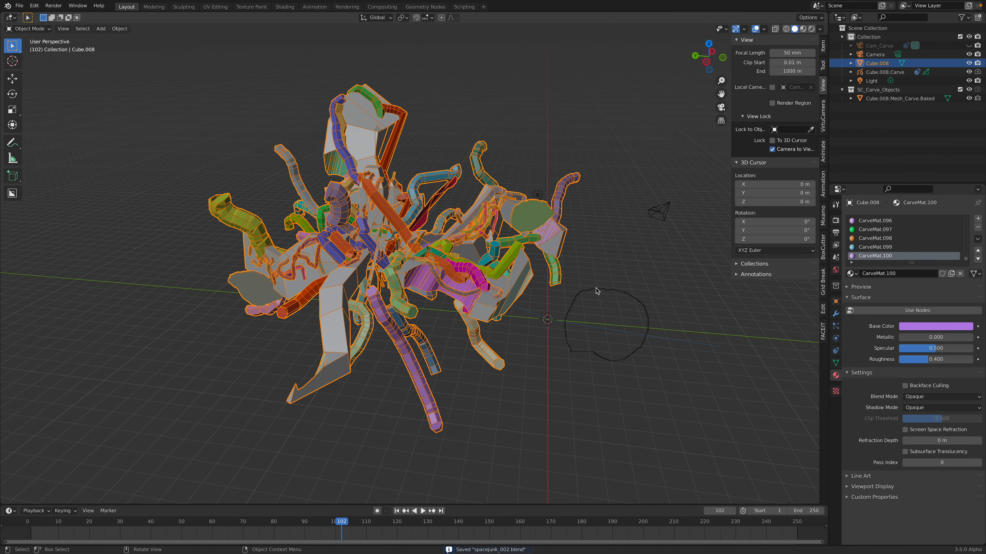
click(597, 291)
key(Delete)
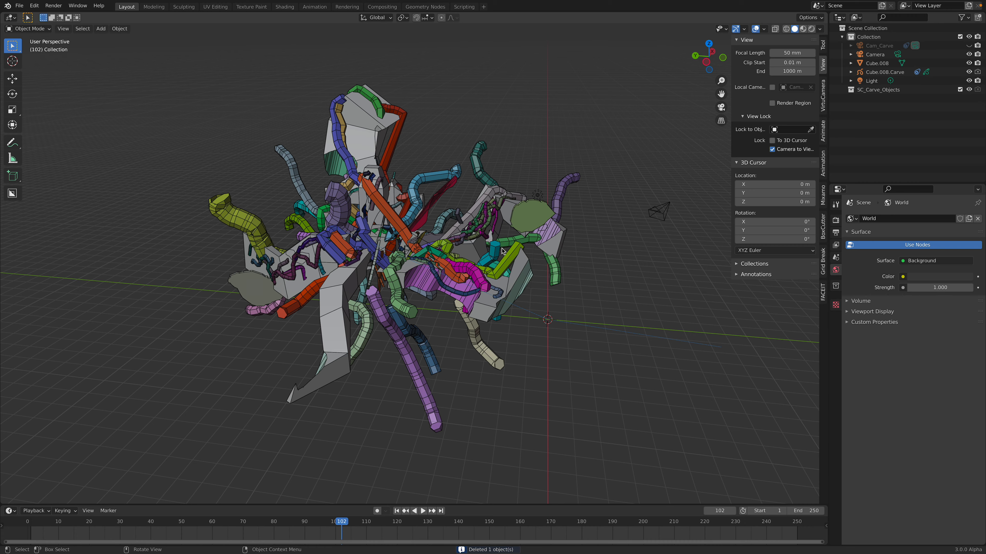
- Move the carved mesh by about 2.33 m in X, 0.22 m in Y and 1.32 m in Z
click(502, 251)
middle_drag(502, 251, 659, 297)
key(g)
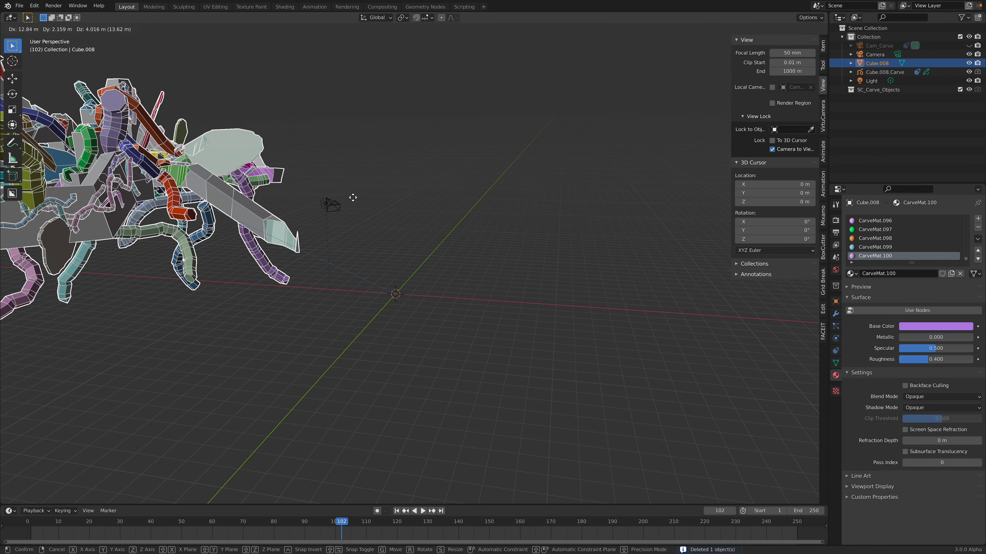
click(604, 258)
shift+middle_drag(604, 255, 657, 256)
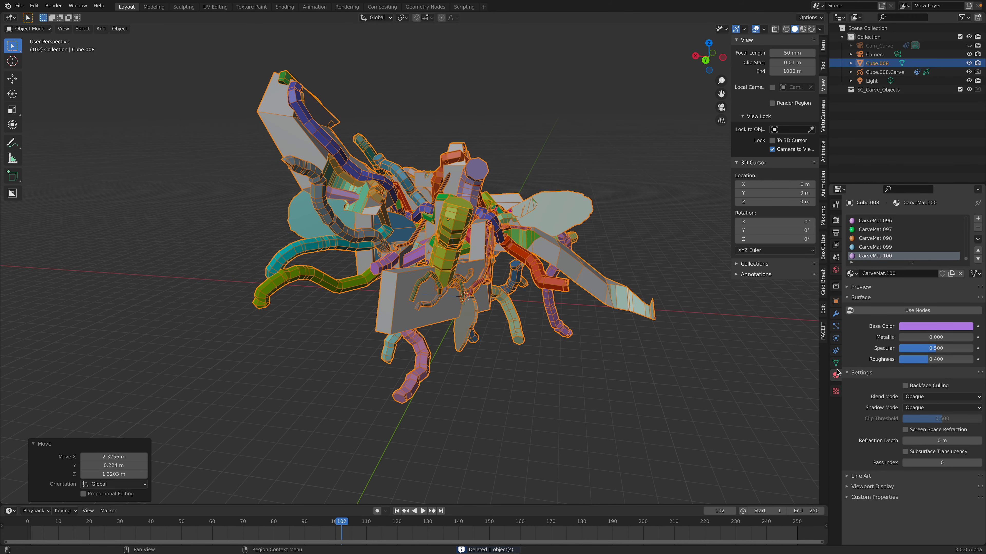
- Add a voxel Remesh modifier to the carved mesh and set its voxel size to 0.05 m, followed by 0.03 m
click(836, 313)
click(878, 218)
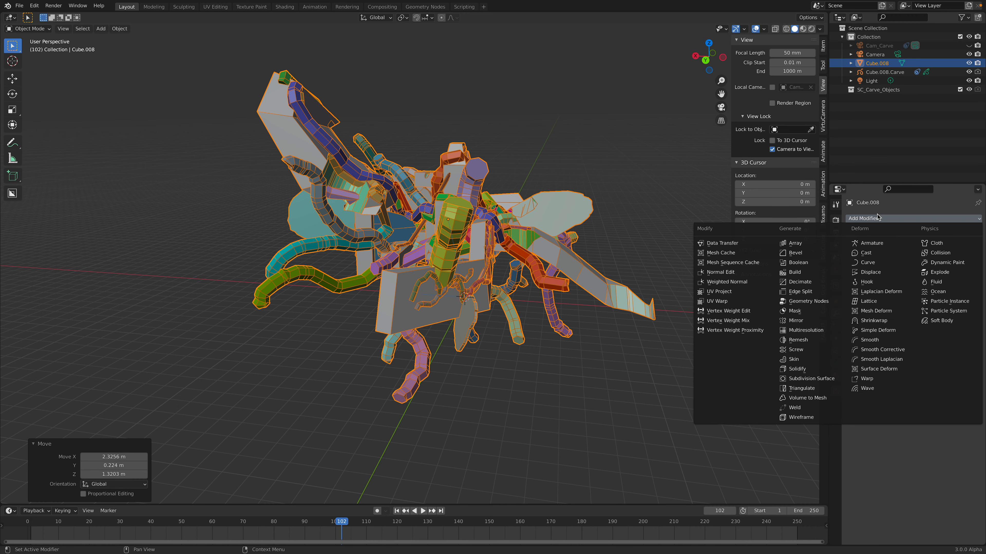
click(830, 344)
middle_drag(514, 314, 544, 324)
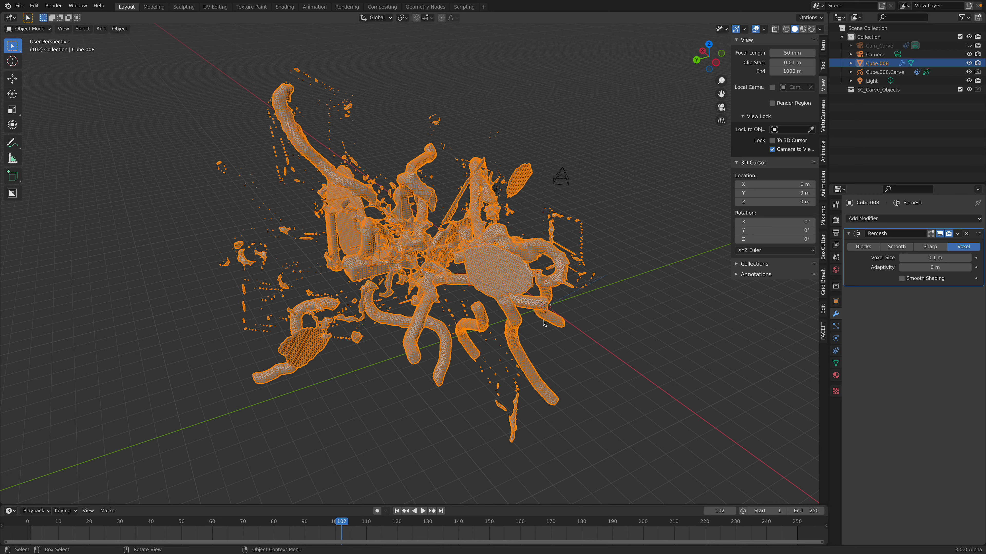
click(933, 258)
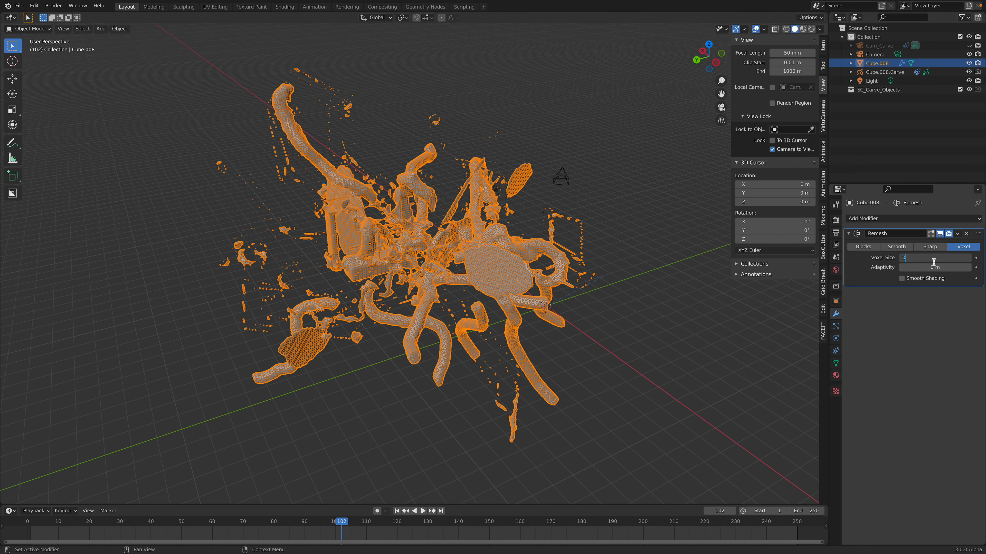
text(0.05)
key(Return)
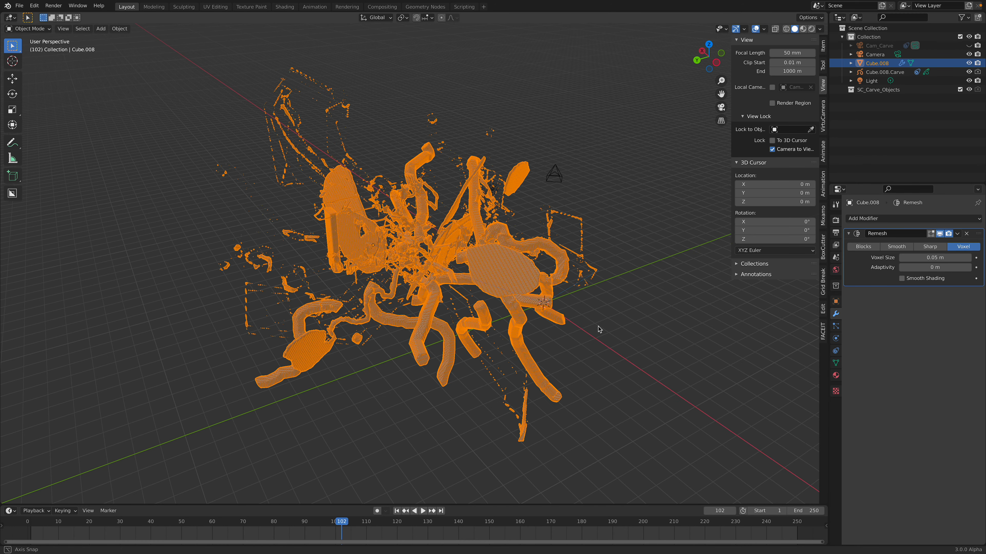
click(914, 258)
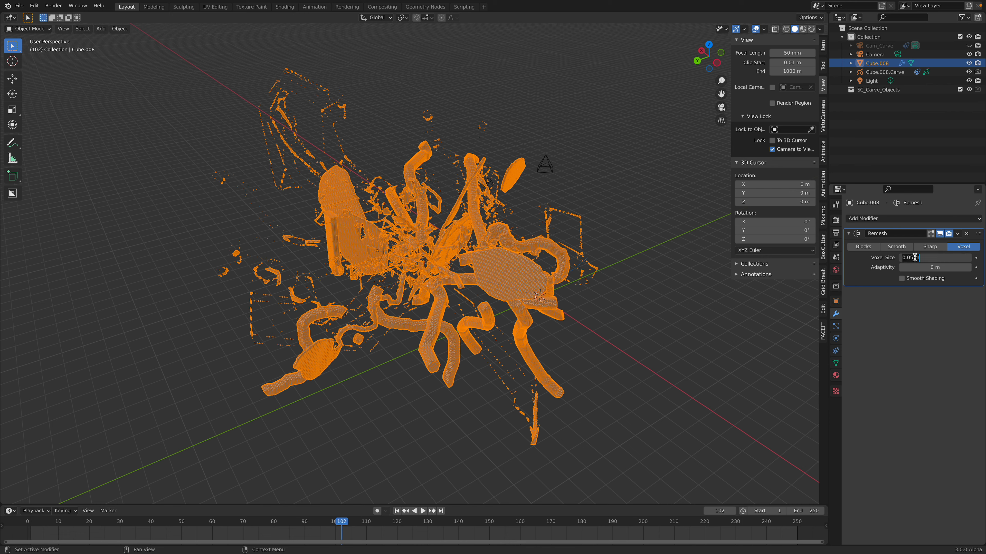
key(Return)
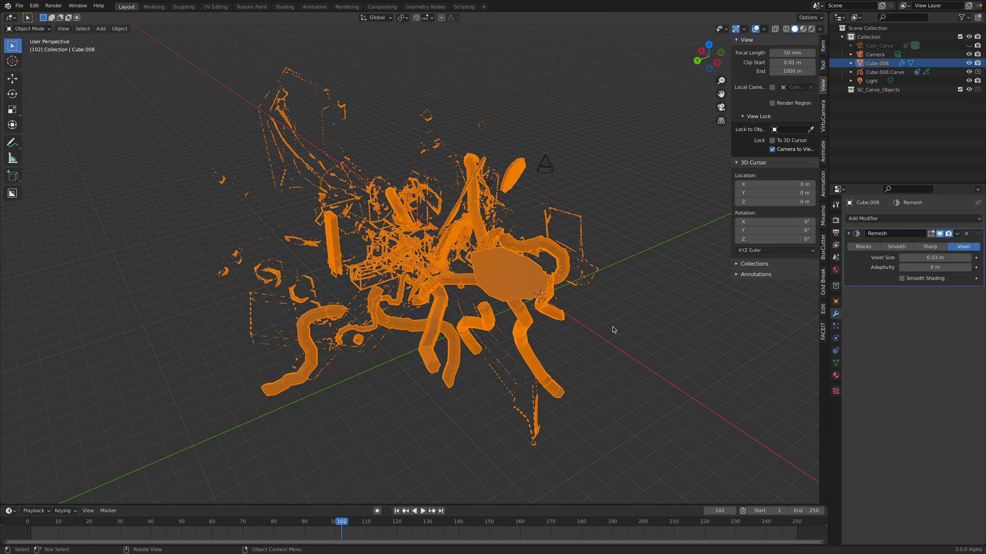
- Set the Remesh voxel size to 0.1 m and apply the modifier
click(907, 257)
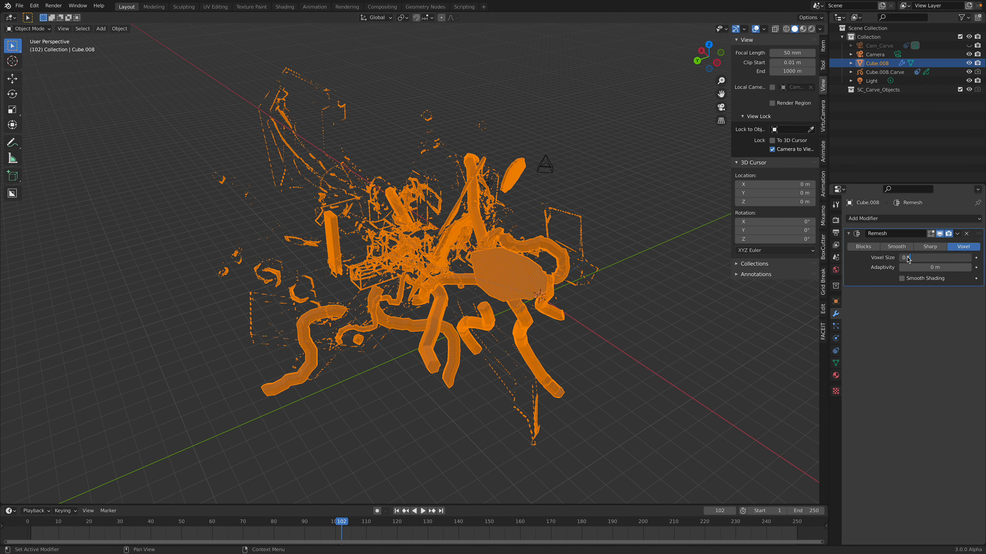
text(0.1)
key(Return)
middle_drag(380, 248, 413, 240)
click(522, 170)
click(532, 224)
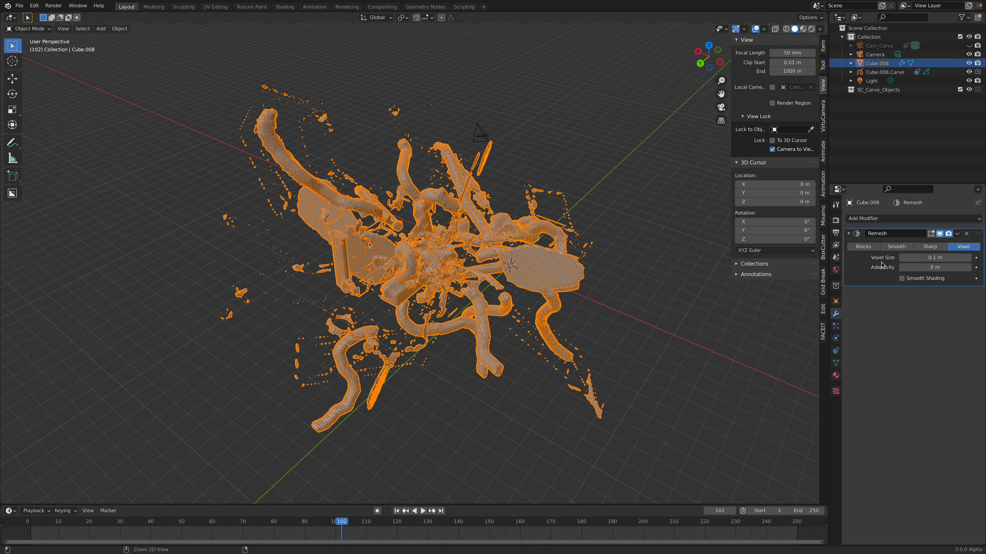
key(ctrl+a)
scroll(519, 189, up, 3)
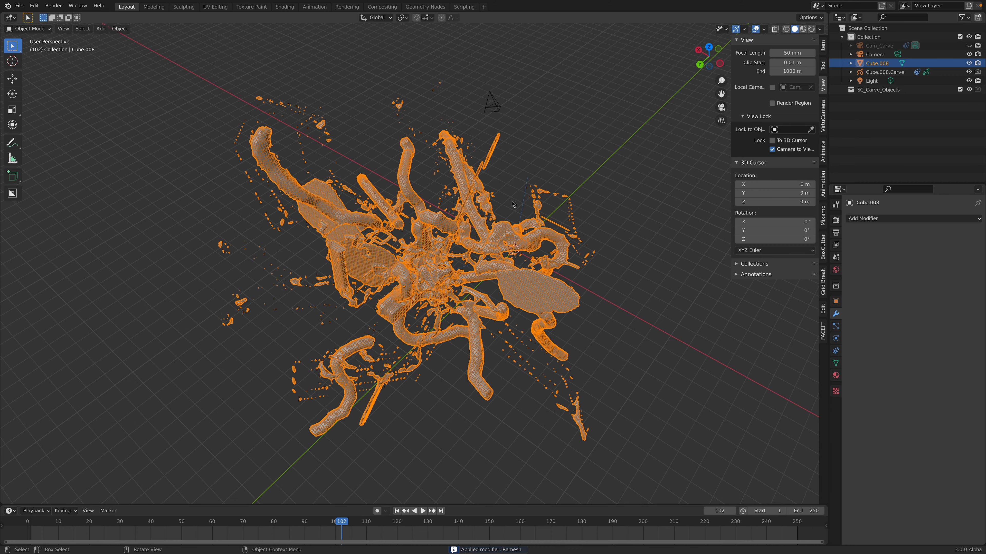
- In Edit Mode, select the linked central island of the remeshed object and add the disconnected discs and tentacles to the selection
click(521, 162)
click(515, 160)
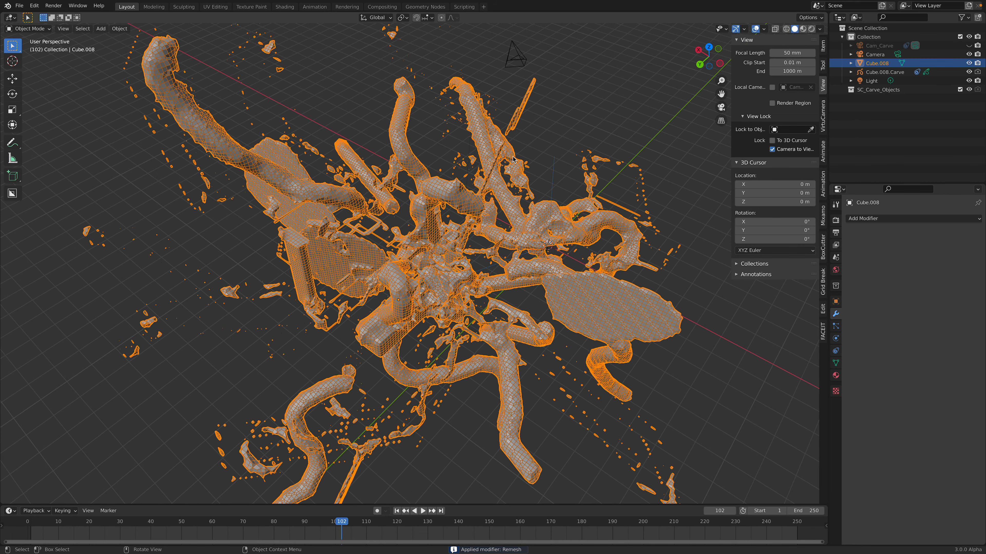
key(Tab)
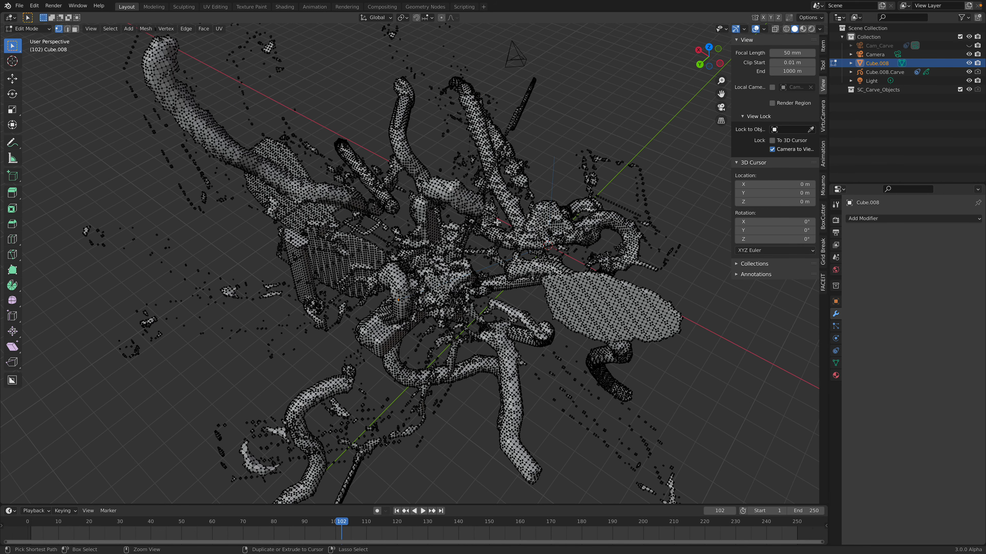
key(ctrl+l)
middle_drag(497, 222, 362, 241)
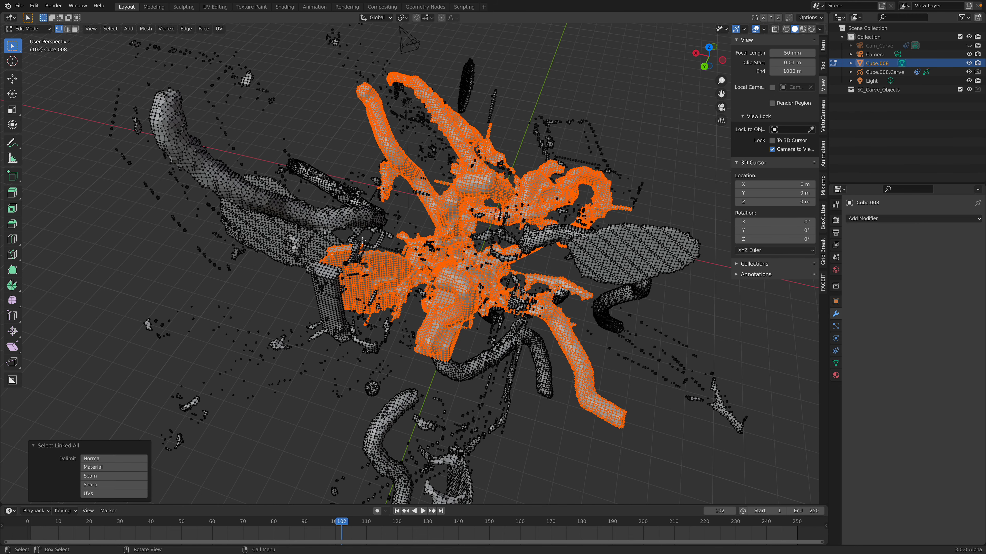
scroll(330, 249, down, 1)
shift+click(329, 239)
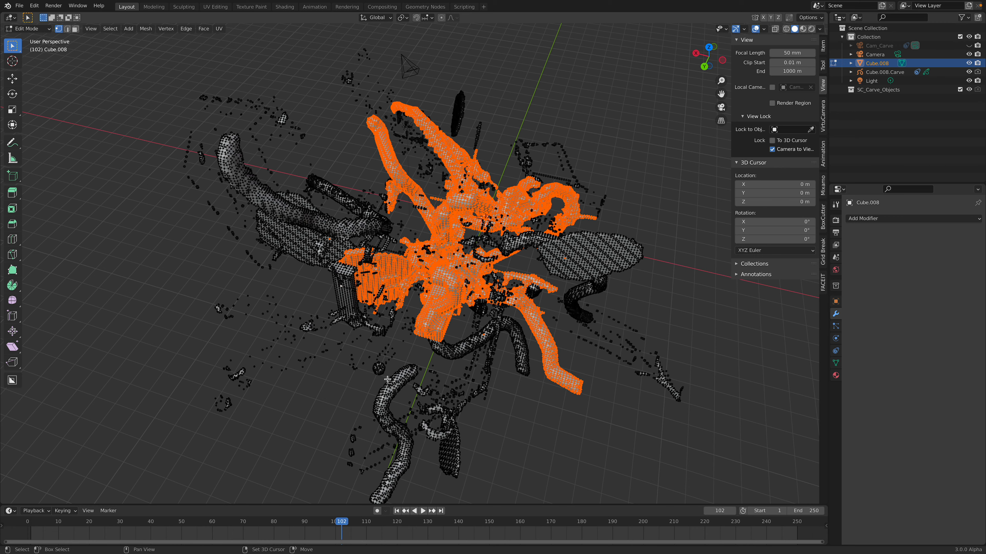
key(ctrl+l)
middle_drag(461, 428, 227, 222)
- Recheck the remeshed object in Edit Mode and return it to Object Mode
click(26, 30)
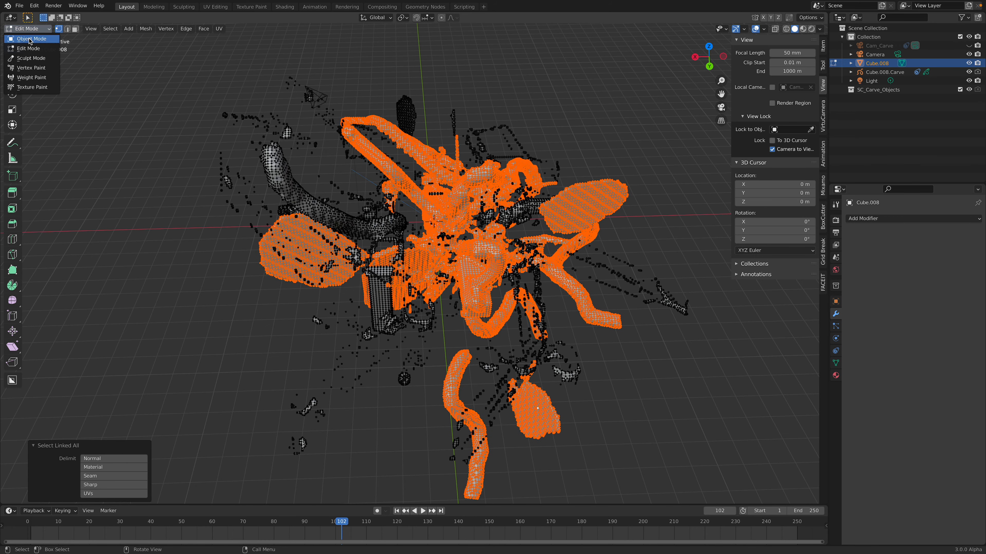
click(28, 39)
click(238, 83)
middle_drag(539, 237, 500, 210)
click(501, 210)
key(Tab)
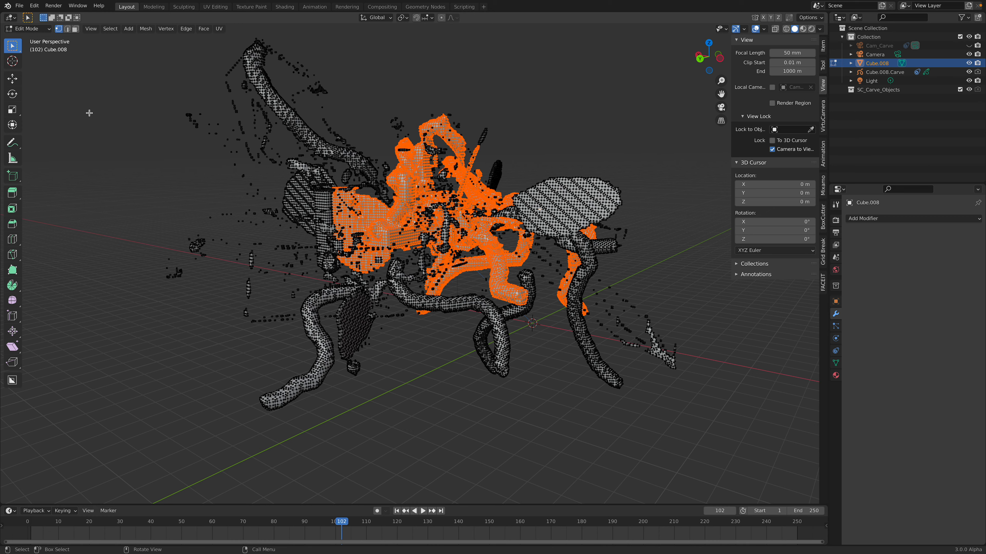
click(79, 90)
click(27, 29)
click(28, 38)
- Reopen the most recently saved file, discarding the unsaved remesh changes
click(19, 6)
mouse_move(40, 33)
click(120, 34)
click(453, 293)
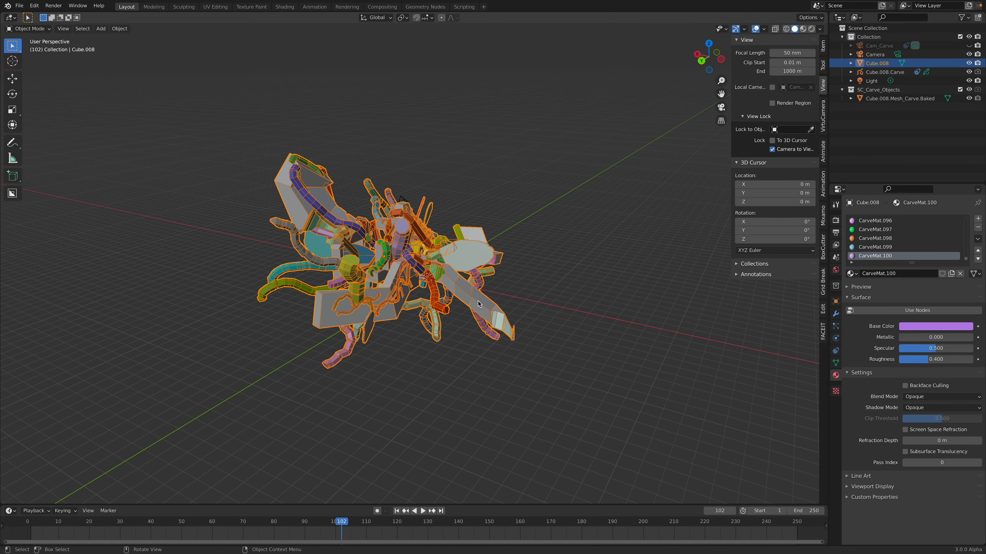
- Put the carved mesh into Edit Mode and deselect all of its geometry
scroll(503, 261, up, 3)
middle_drag(504, 264, 406, 278)
key(a)
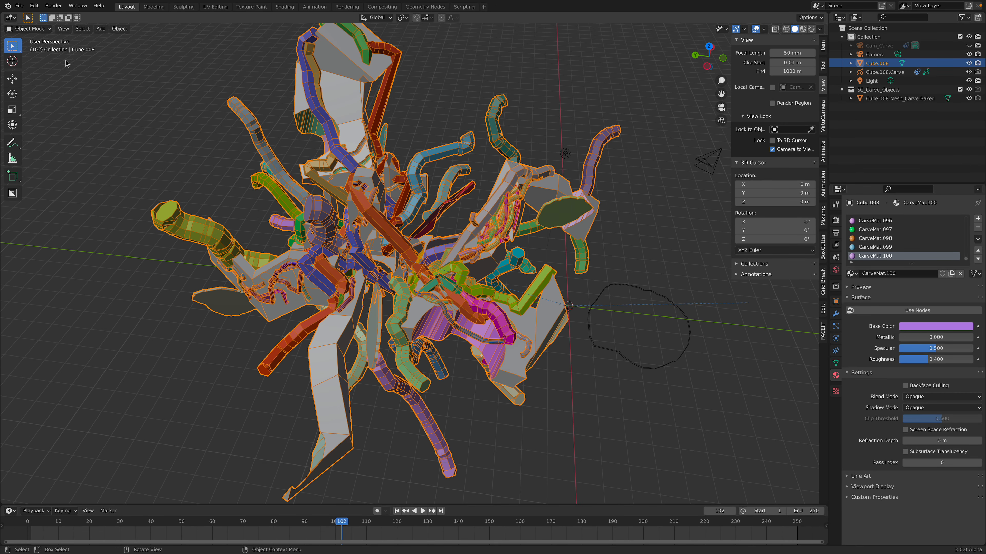
click(26, 29)
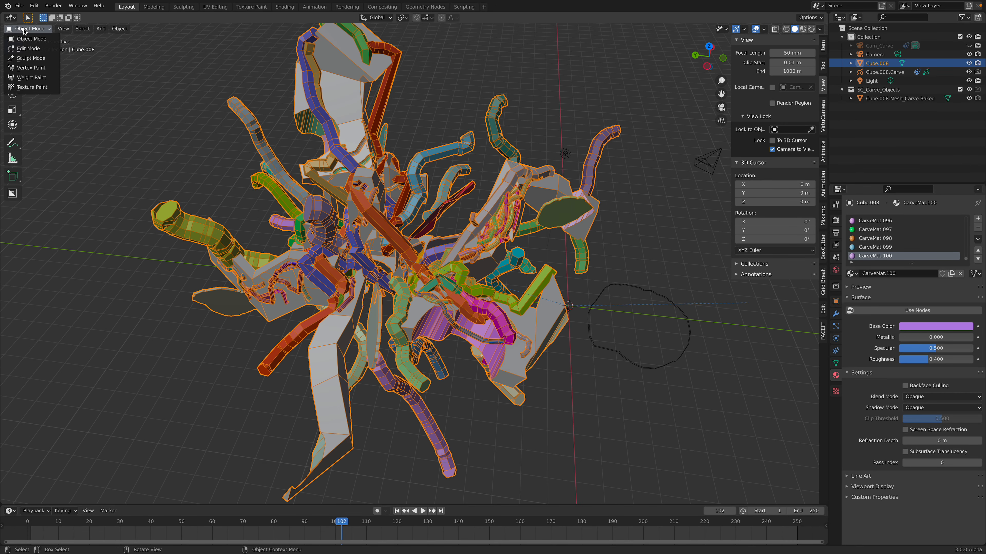
click(28, 49)
ctrl+middle_drag(359, 183, 359, 161)
key(a)
key(alt+a)
- Start Ball Pen and draw a trail of balls across the magenta and green tentacles towards the pale grey slab
mouse_move(415, 252)
middle_down()
mouse_move(409, 282)
mouse_move(415, 254)
middle_up()
right_click(415, 255)
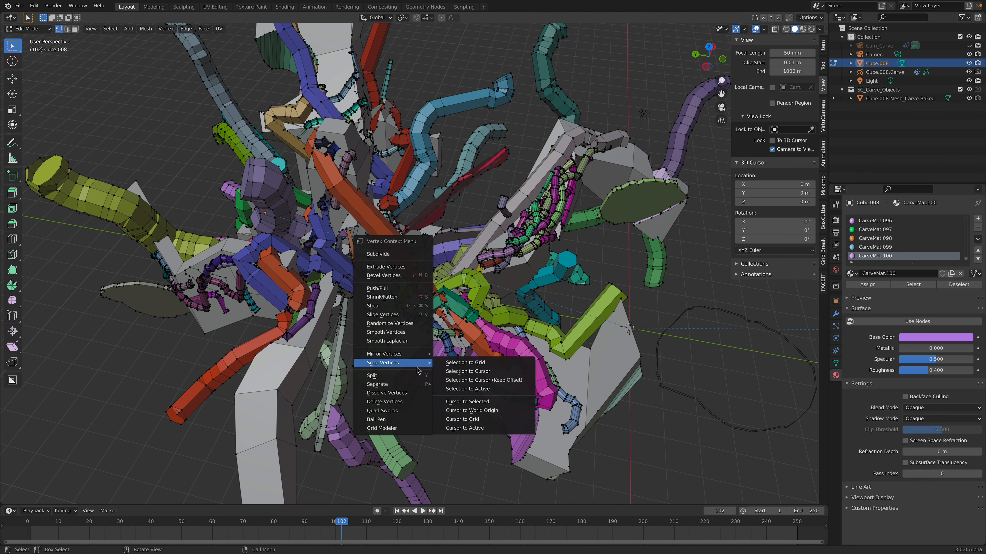
click(389, 423)
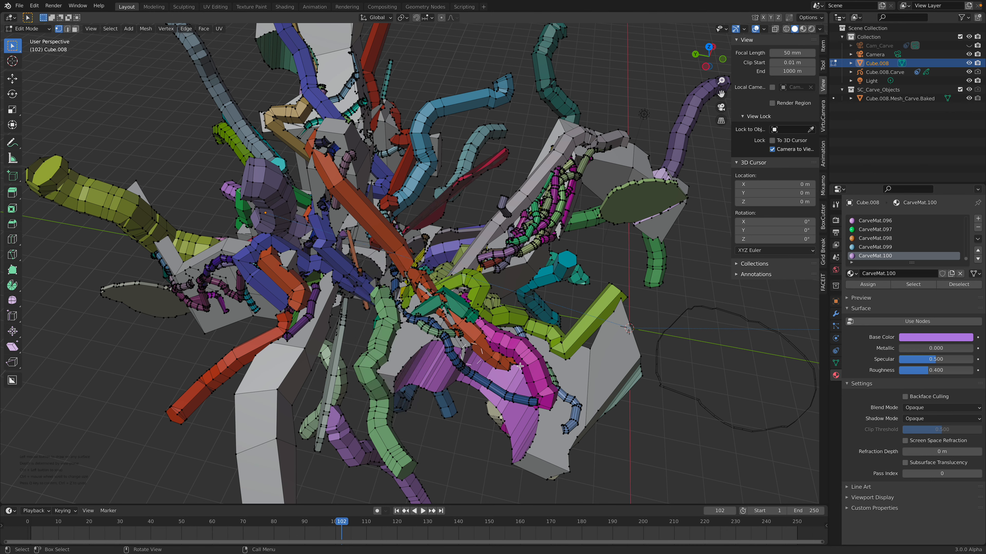
mouse_move(566, 368)
ctrl+mouse_down()
mouse_move(571, 382)
mouse_move(565, 358)
mouse_move(552, 378)
mouse_move(401, 316)
mouse_move(402, 300)
mouse_move(344, 248)
mouse_move(299, 342)
mouse_move(303, 404)
ctrl+mouse_up()
shift+middle_drag(302, 405, 345, 300)
middle_drag(346, 300, 368, 304)
- Draw clusters of larger balls along the pale grey blade-shaped slab
mouse_move(377, 314)
ctrl+mouse_down()
mouse_move(362, 359)
mouse_move(384, 408)
ctrl+mouse_up()
mouse_move(388, 349)
shift+middle_down()
mouse_move(412, 290)
mouse_move(466, 307)
shift+middle_up()
shift+middle_drag(466, 307, 424, 287)
ctrl+drag(425, 286, 389, 234)
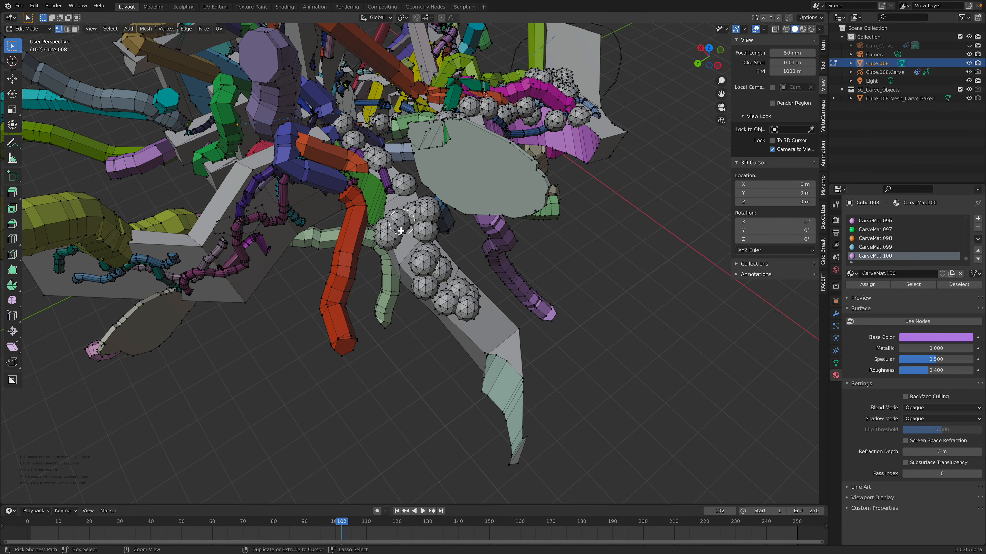
middle_drag(389, 234, 411, 233)
- Draw rows of balls down the red tentacle and across the blue and grey parts beside it
ctrl+drag(379, 189, 374, 277)
mouse_move(290, 203)
ctrl+mouse_down()
mouse_move(256, 252)
mouse_move(302, 175)
ctrl+mouse_up()
middle_drag(302, 175, 316, 198)
ctrl+drag(302, 203, 208, 205)
shift+middle_drag(217, 202, 337, 223)
- Draw trails of balls along the slate-blue, teal and olive-green tentacles
mouse_move(319, 212)
ctrl+mouse_down()
mouse_move(290, 239)
mouse_move(235, 229)
ctrl+mouse_up()
shift+middle_drag(236, 229, 365, 241)
mouse_move(320, 249)
ctrl+mouse_down()
mouse_move(233, 245)
mouse_move(132, 198)
ctrl+mouse_up()
shift+middle_drag(223, 277, 294, 254)
mouse_move(295, 255)
ctrl+mouse_down()
mouse_move(229, 298)
mouse_move(390, 272)
ctrl+mouse_up()
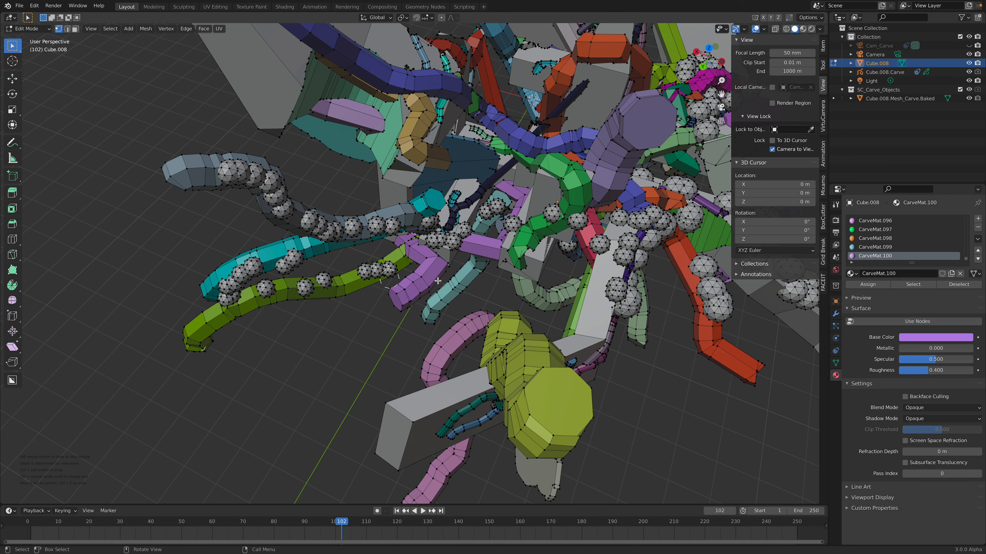
- Draw more balls beside the teal tentacle and a small cluster on the large grey block
middle_drag(389, 273, 417, 293)
ctrl+drag(438, 299, 451, 234)
scroll(469, 259, down, 3)
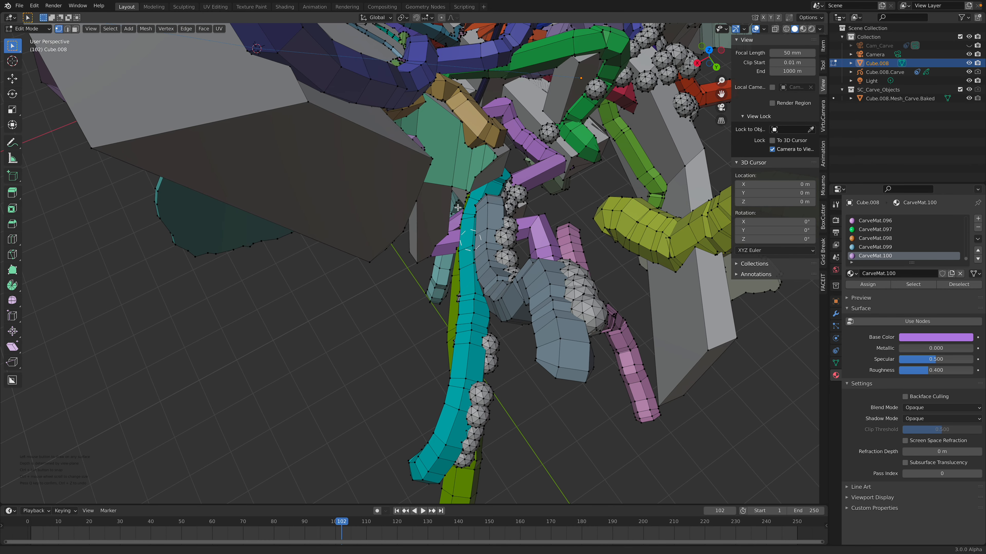
scroll(343, 205, down, 3)
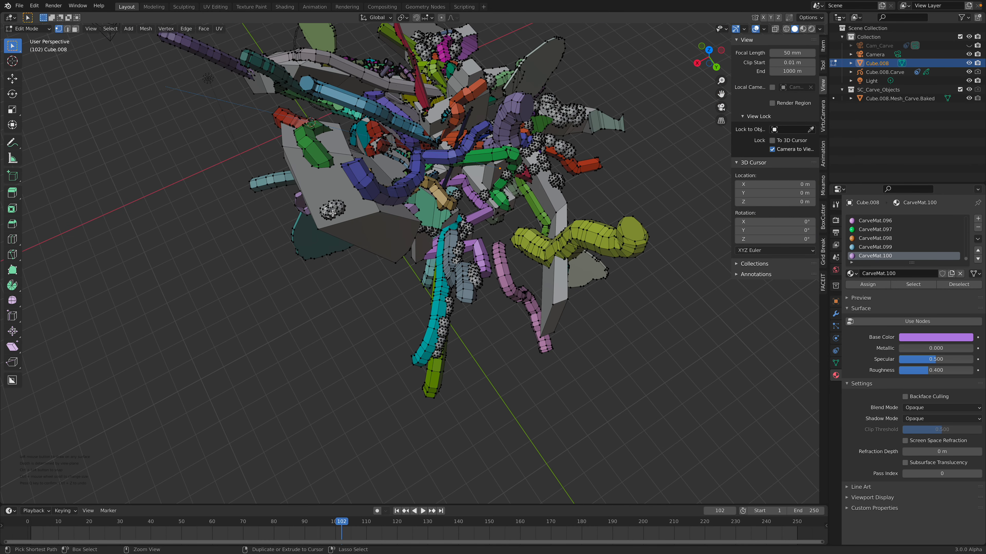
- Draw free-hanging chains of balls around the large grey block and outwards past the neighbouring tentacles
middle_drag(333, 213, 370, 210)
scroll(356, 178, down, 1)
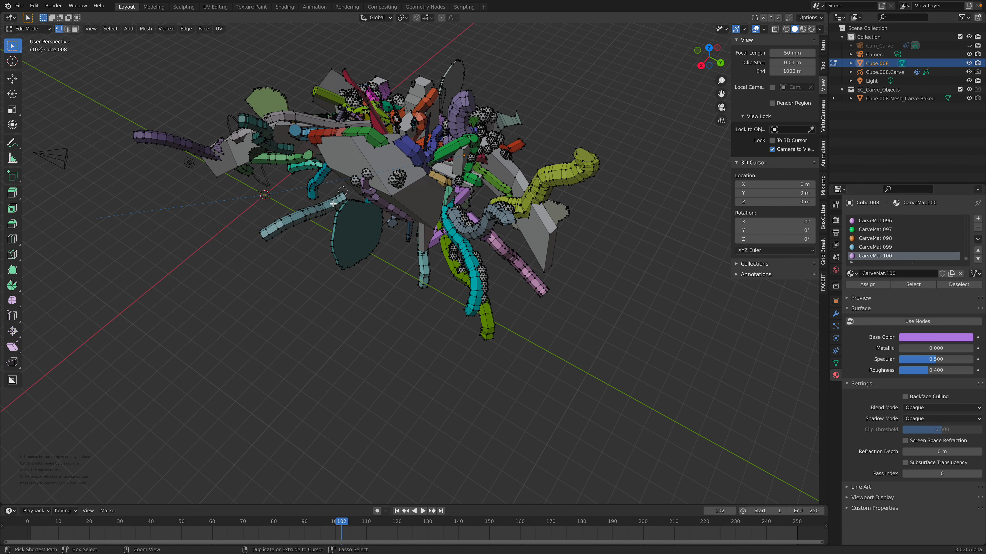
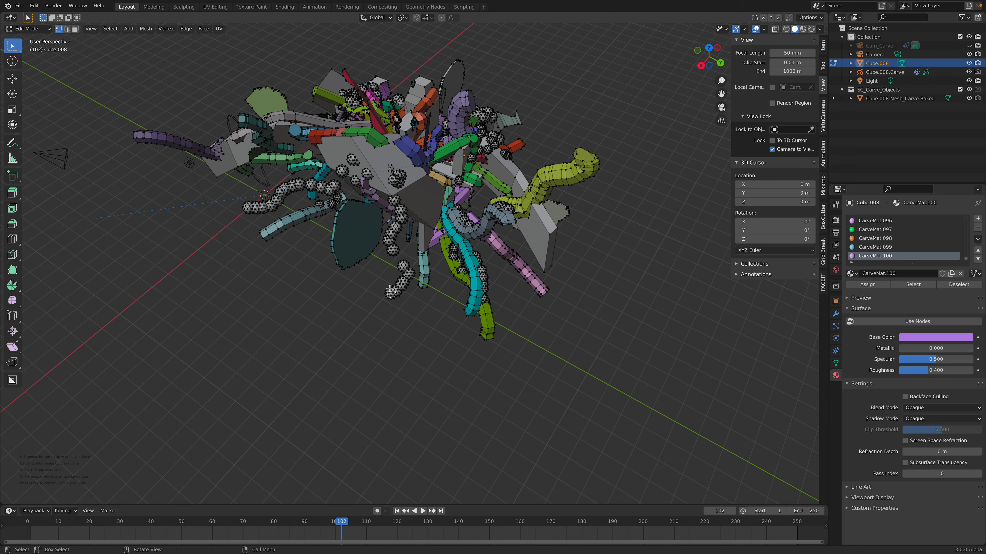
middle_drag(407, 243, 443, 244)
scroll(442, 244, up, 3)
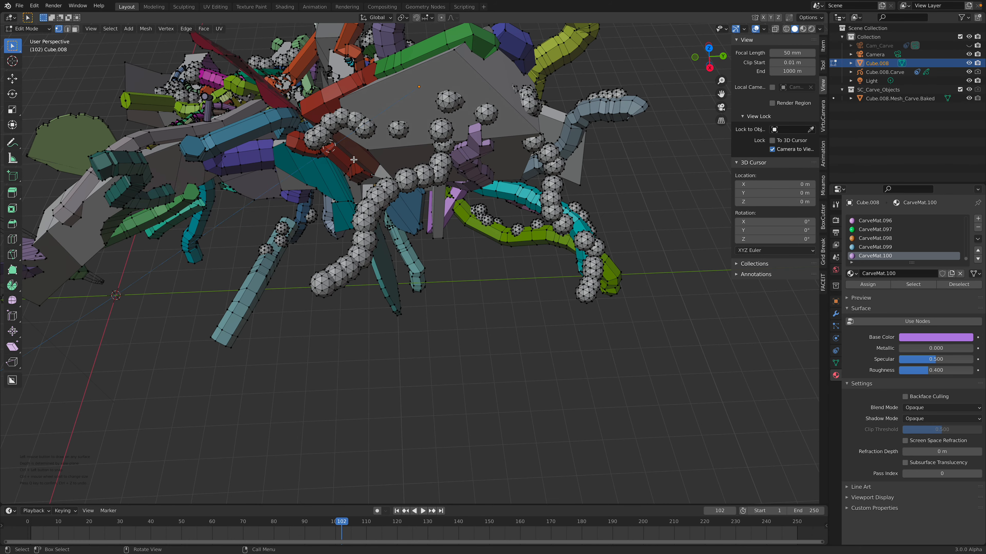
scroll(441, 141, down, 2)
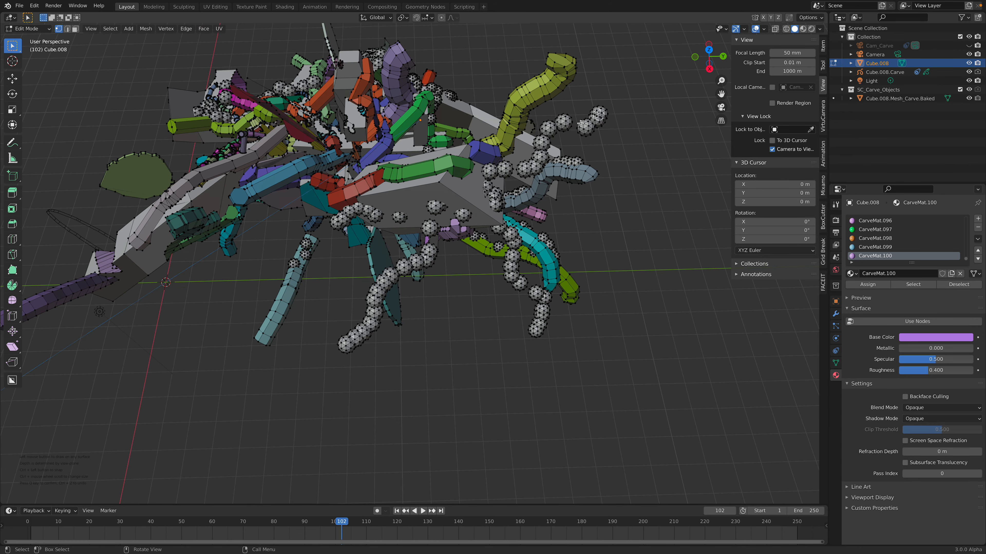
shift+middle_drag(531, 125, 534, 205)
middle_drag(483, 180, 478, 218)
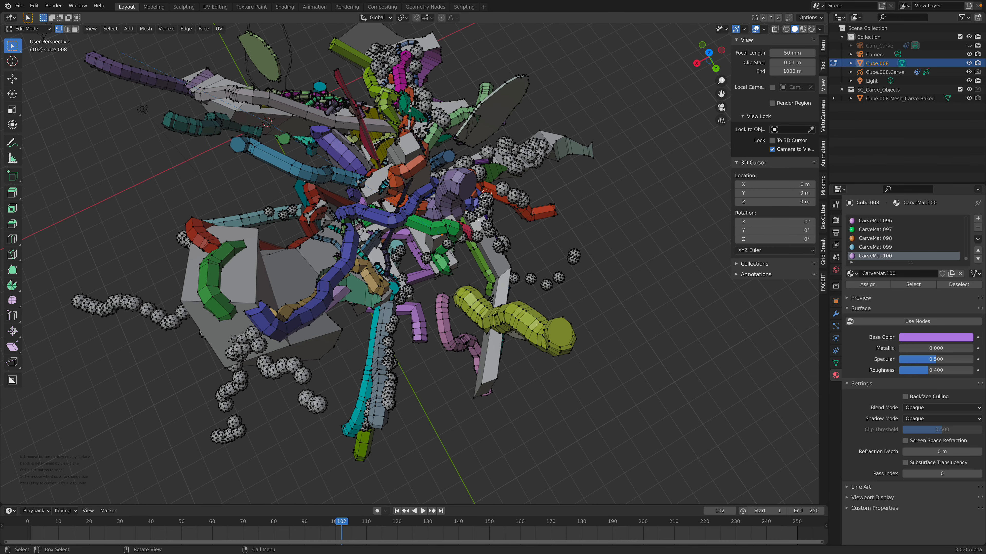
- Draw free-hanging chains of balls around the pale-green plate, the magenta tentacle and the light-blue tentacles
middle_drag(566, 186, 564, 235)
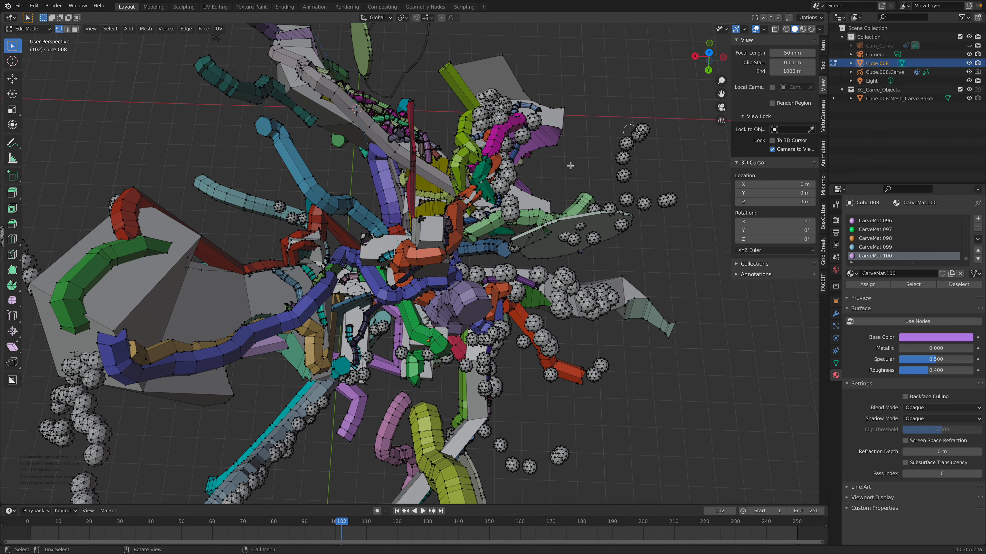
middle_drag(594, 94, 527, 181)
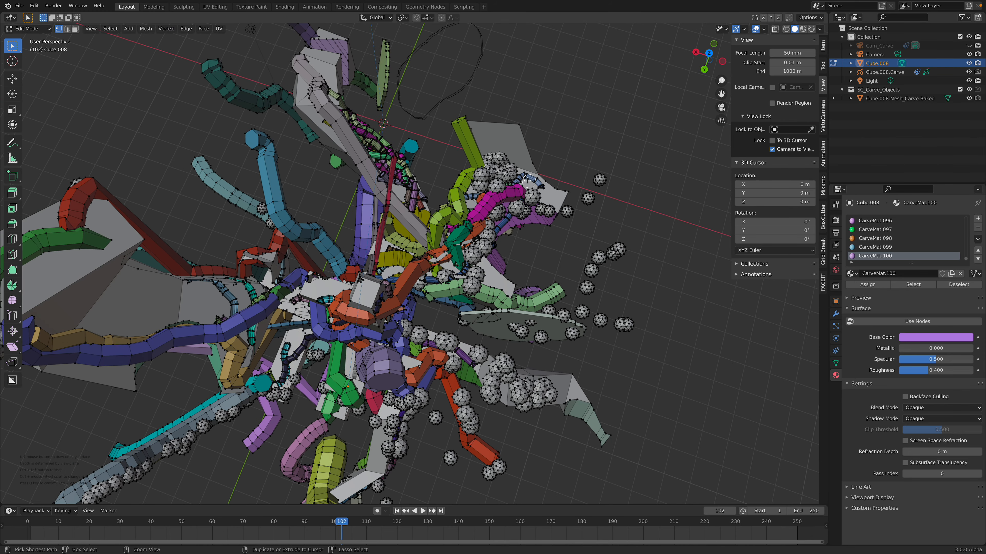
middle_drag(519, 240, 514, 227)
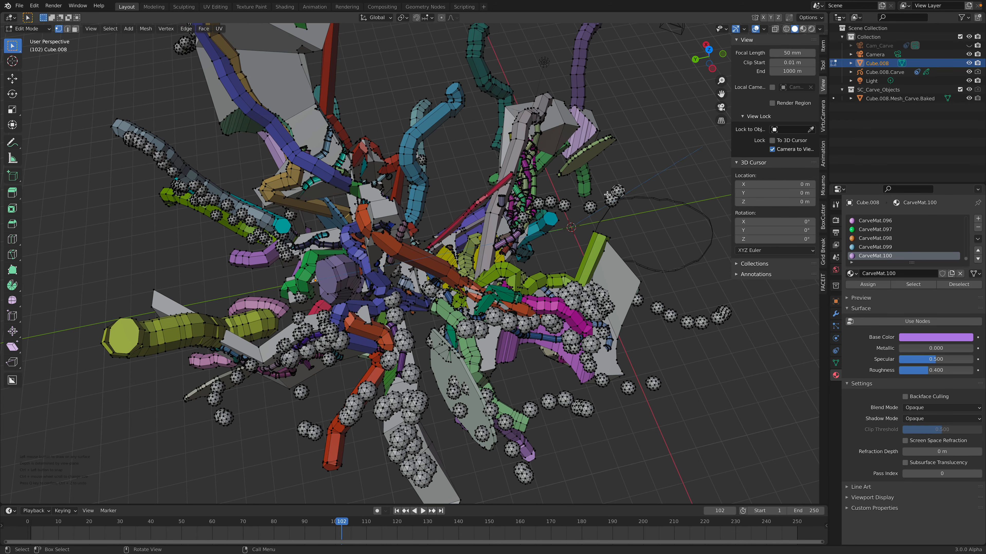
middle_drag(468, 144, 495, 221)
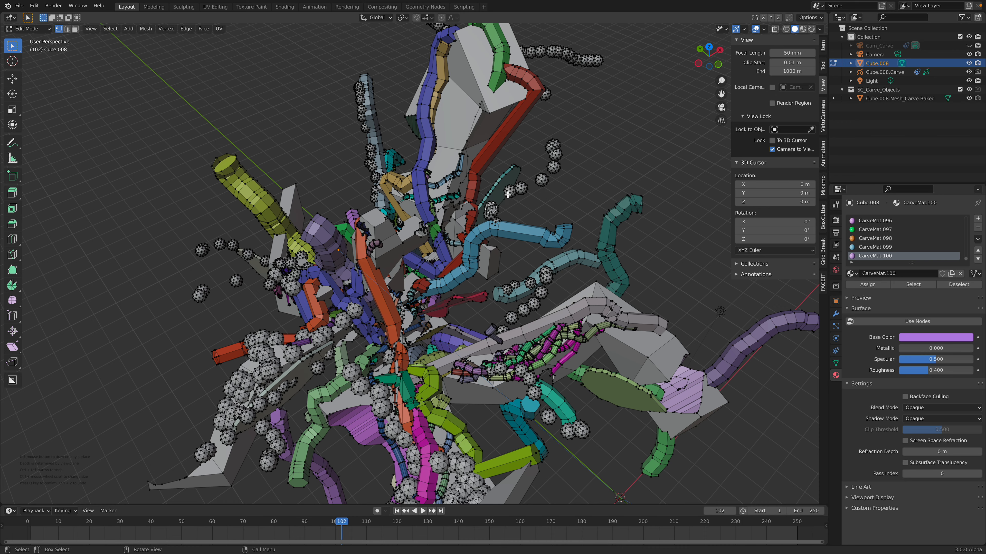
middle_drag(556, 171, 435, 201)
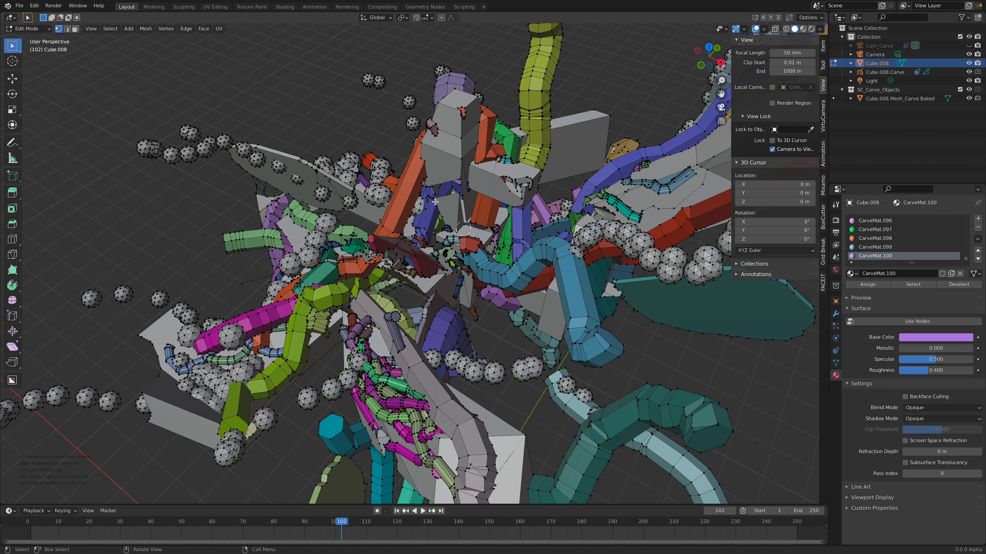
middle_drag(348, 202, 329, 158)
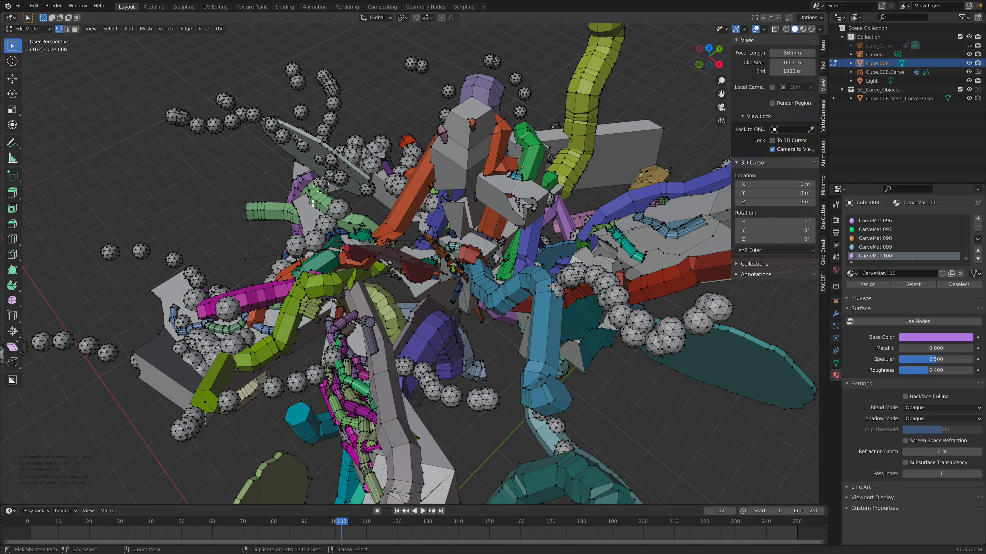
- Draw larger balls around the central grey block and beside the blue and red tentacles
scroll(404, 300, down, 1)
ctrl+drag(437, 283, 460, 271)
shift+middle_drag(486, 218, 460, 200)
mouse_move(474, 186)
ctrl+mouse_down()
mouse_move(464, 227)
mouse_move(507, 240)
ctrl+mouse_up()
ctrl+drag(596, 214, 635, 186)
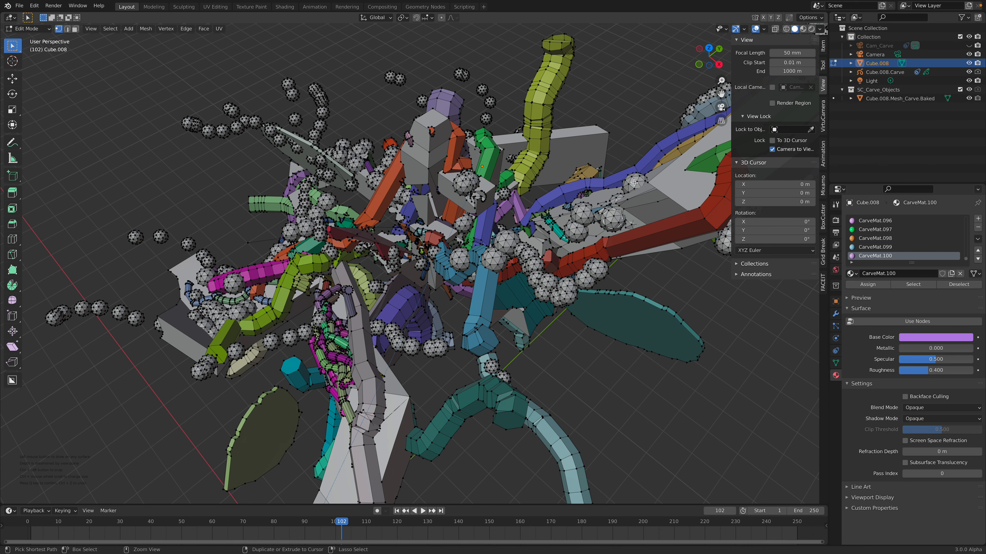
mouse_move(473, 180)
ctrl+mouse_down()
mouse_move(437, 209)
mouse_move(338, 173)
ctrl+mouse_up()
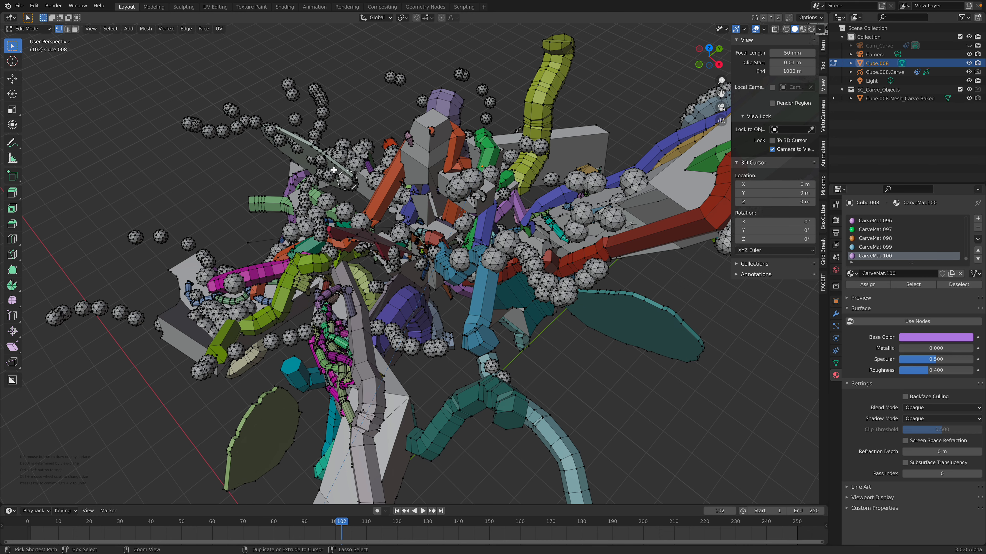
- Draw balls along the long grey arm and a run of large balls up through the core
middle_drag(334, 222, 357, 201)
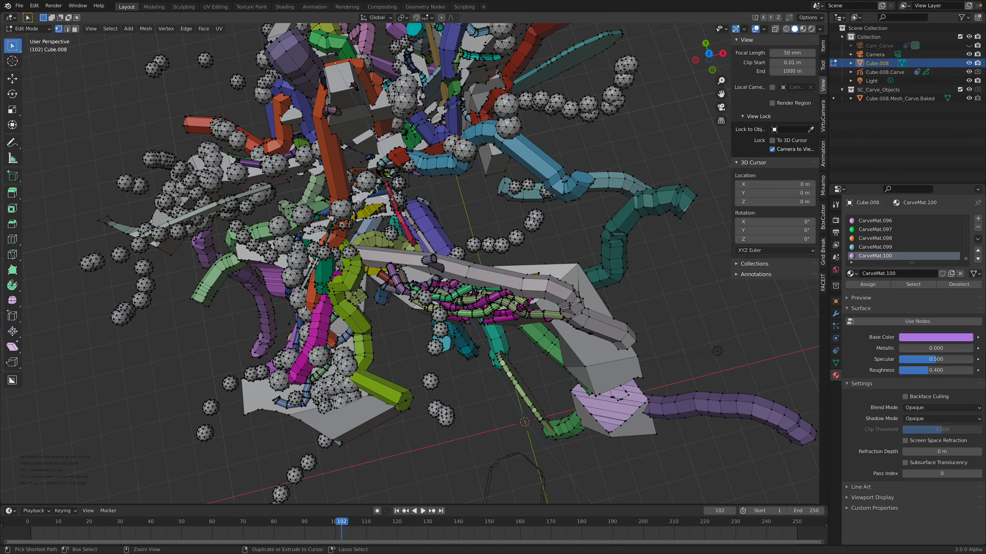
ctrl+drag(417, 247, 519, 294)
scroll(405, 286, down, 3)
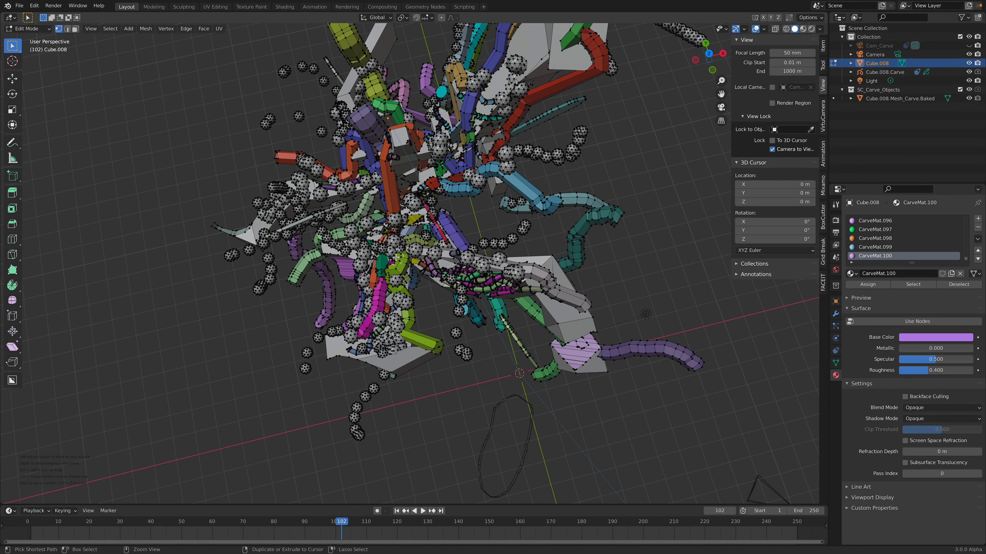
ctrl+drag(387, 265, 416, 180)
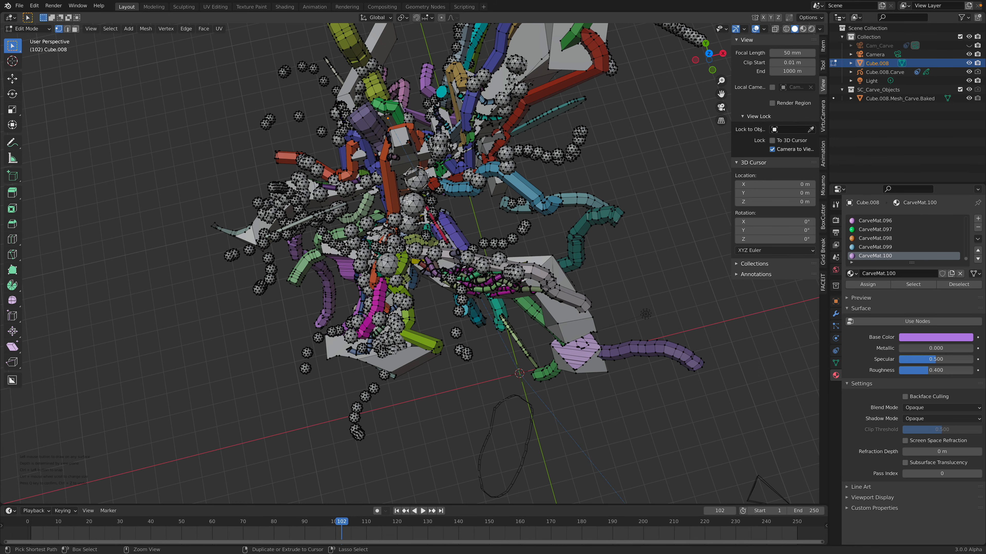
- Scatter large balls across the orange, purple and green parts at the core and among the neighbouring tentacles
middle_drag(407, 199, 372, 181)
ctrl+drag(372, 181, 307, 249)
shift+middle_drag(349, 192, 420, 247)
mouse_move(419, 247)
ctrl+mouse_down()
mouse_move(404, 237)
mouse_move(375, 253)
ctrl+mouse_up()
middle_drag(332, 211, 377, 203)
mouse_move(377, 203)
ctrl+mouse_down()
mouse_move(385, 119)
mouse_move(400, 255)
ctrl+mouse_up()
middle_drag(364, 280, 423, 254)
ctrl+drag(423, 254, 361, 317)
middle_drag(361, 318, 350, 278)
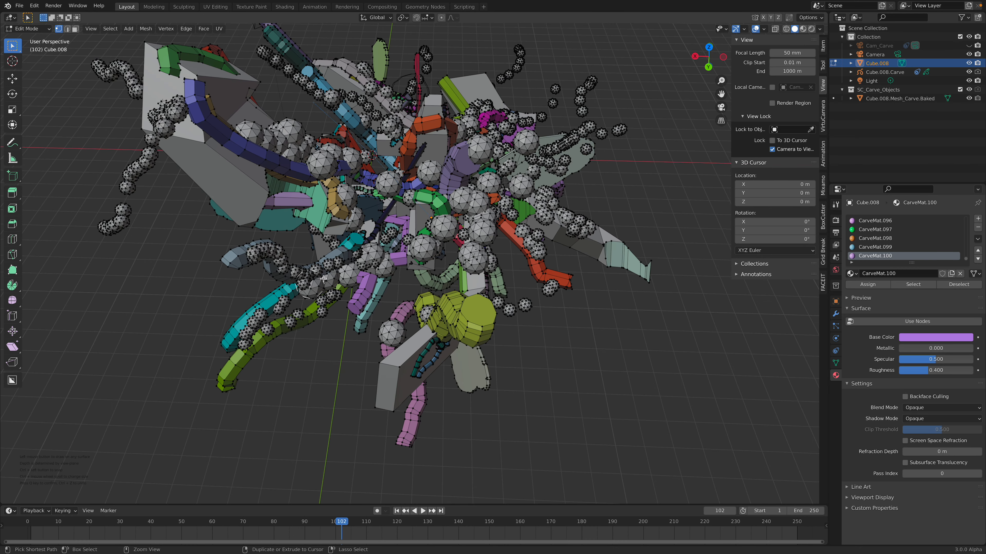
- Cover the dark-blue tentacle on the large grey block with large balls and add more at the core
mouse_move(308, 205)
ctrl+mouse_down()
mouse_move(239, 197)
mouse_move(220, 165)
ctrl+mouse_up()
shift+middle_drag(254, 165, 314, 238)
middle_drag(296, 199, 359, 245)
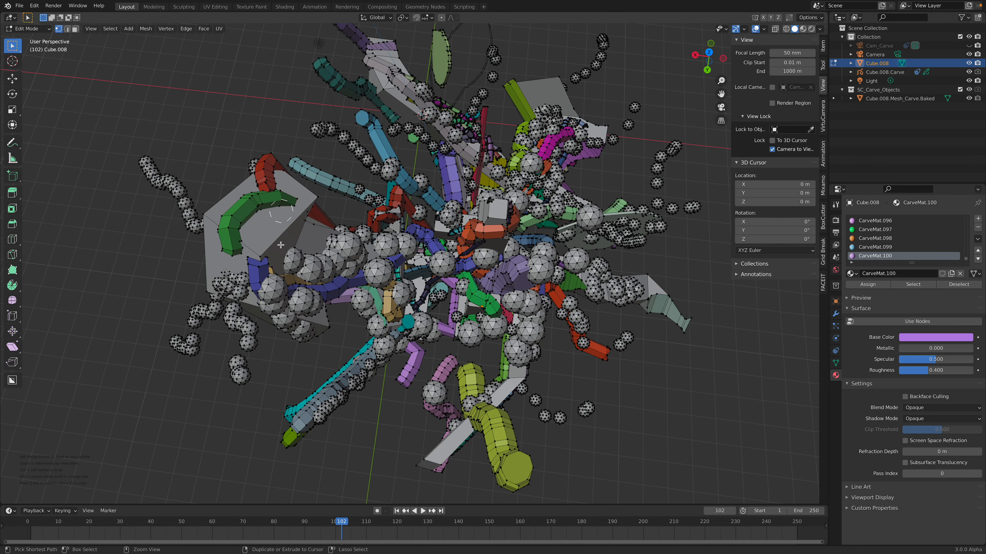
mouse_move(469, 258)
ctrl+mouse_down()
mouse_move(490, 206)
mouse_move(476, 159)
ctrl+mouse_up()
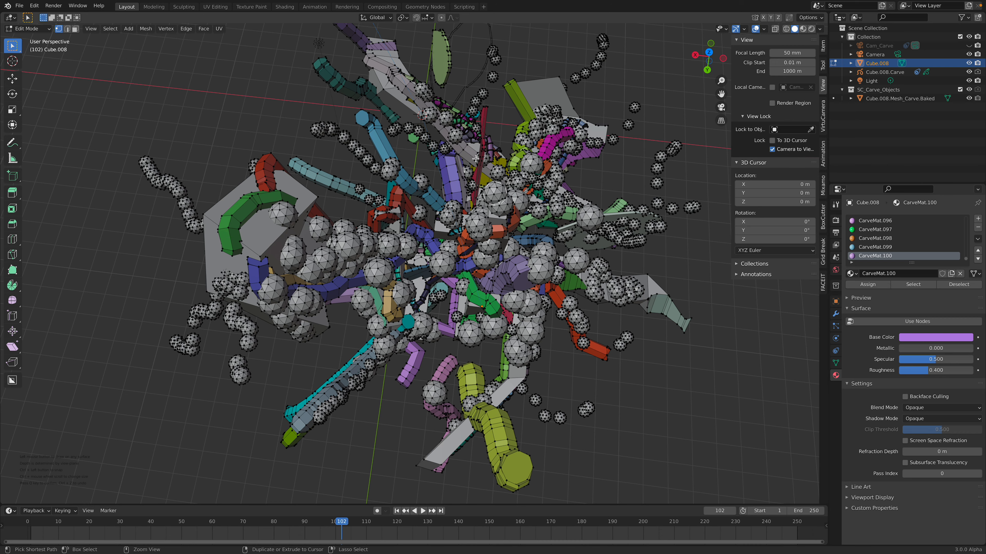
middle_drag(447, 163, 463, 262)
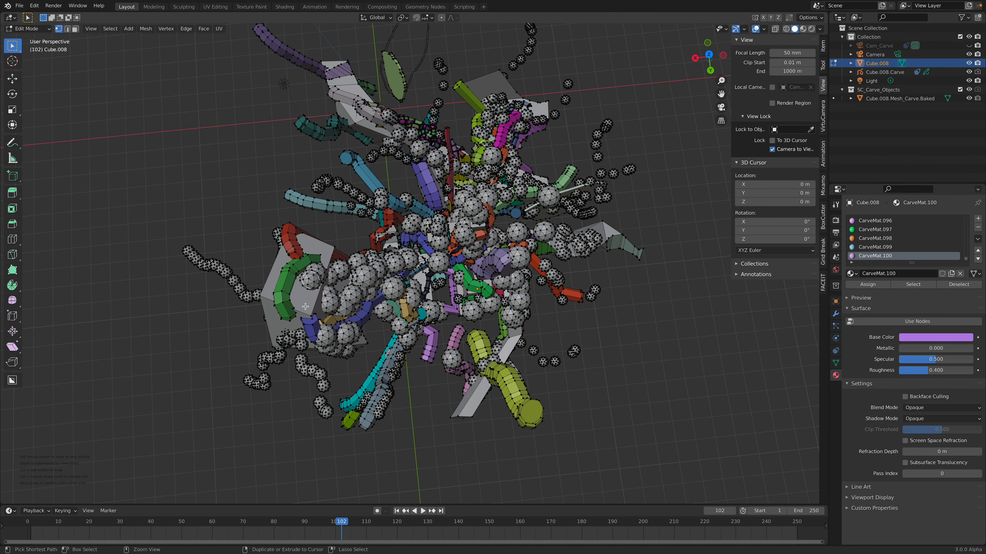
middle_drag(374, 303, 423, 307)
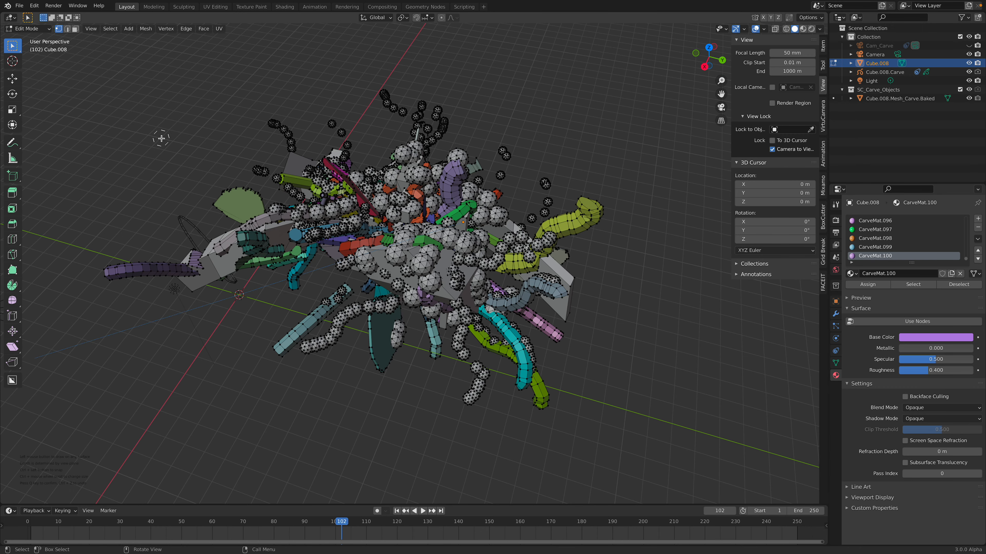
- Return the ball-covered mesh to Object Mode and save the file
key(q)
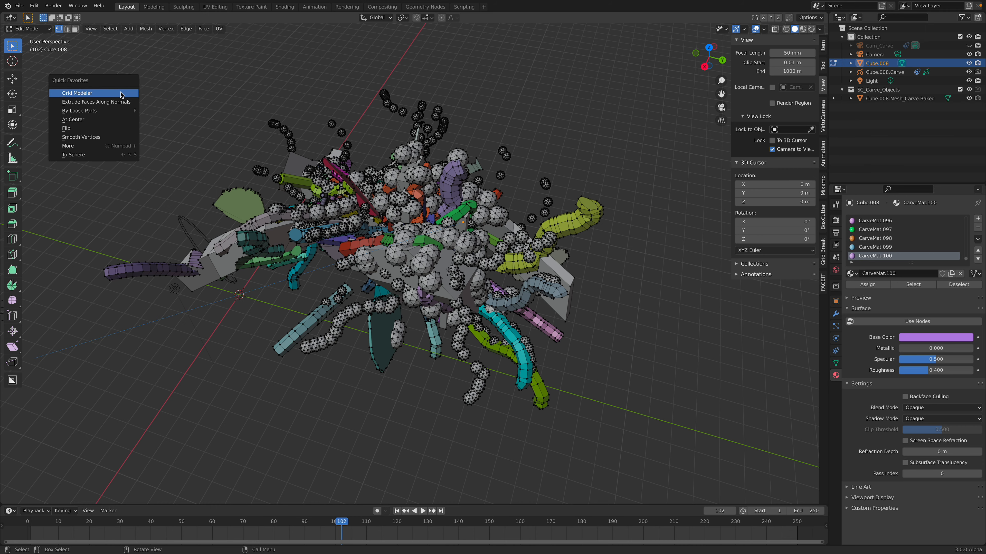
click(21, 29)
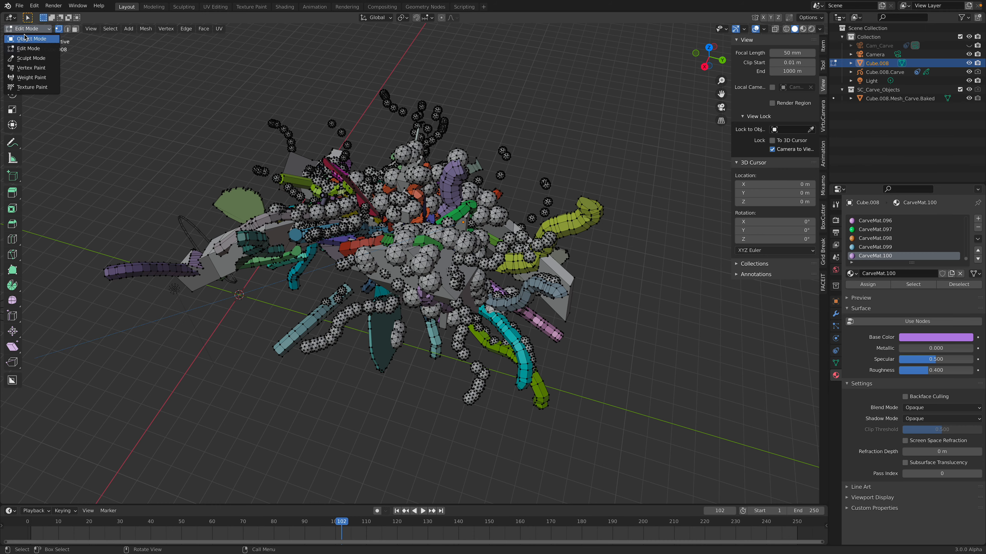
click(29, 38)
click(245, 138)
middle_drag(368, 196, 482, 258)
key(ctrl+s)
- Delete the leftover Cube.008.Mesh_Carve.Baked object and save spacejunk_002.blend
key(a)
scroll(442, 205, down, 2)
click(551, 365)
click(558, 370)
key(Delete)
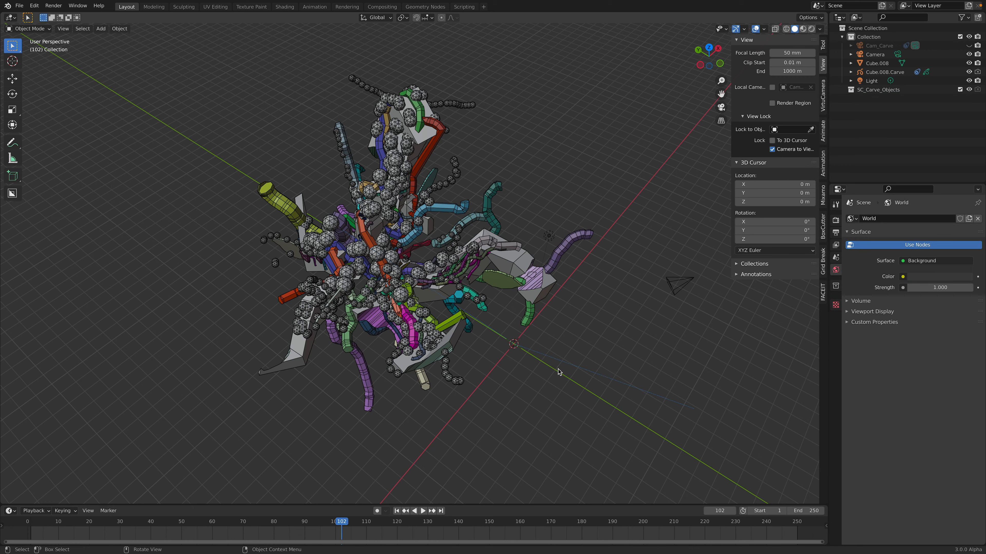
key(a)
key(ctrl+s)
middle_drag(478, 252, 480, 249)
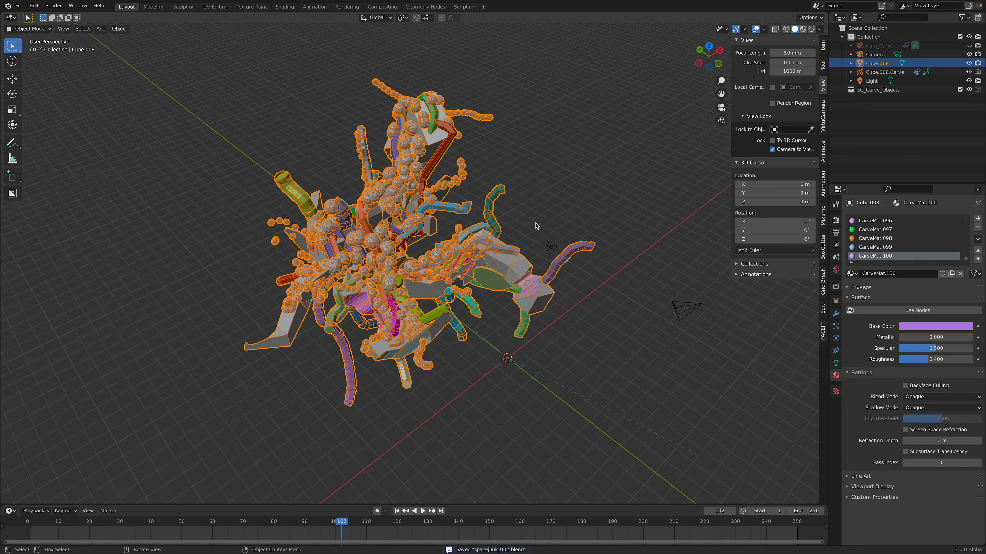
- Select the Cube.008.Carve grease pencil object and put it in Draw Mode
click(878, 72)
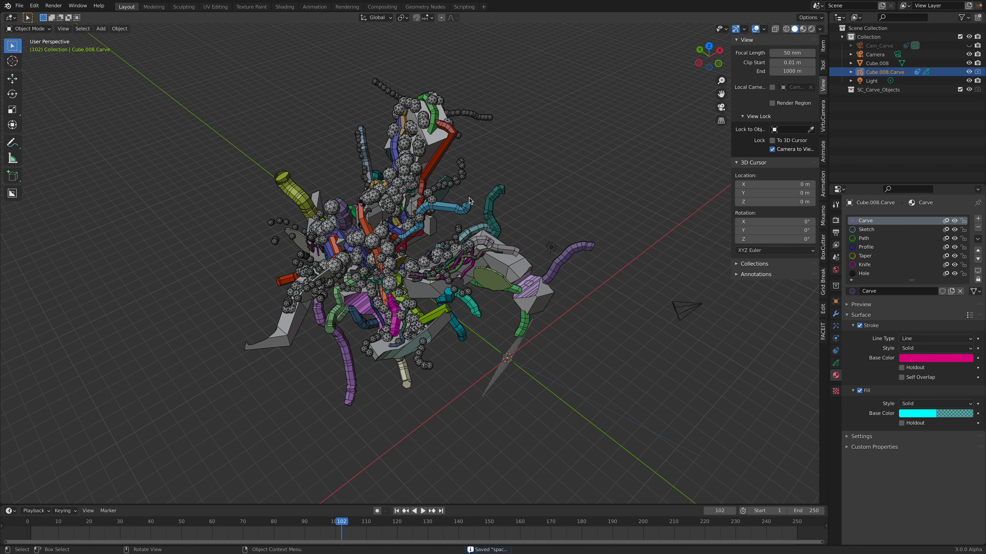
scroll(471, 216, up, 2)
click(32, 29)
click(24, 59)
scroll(420, 275, up, 2)
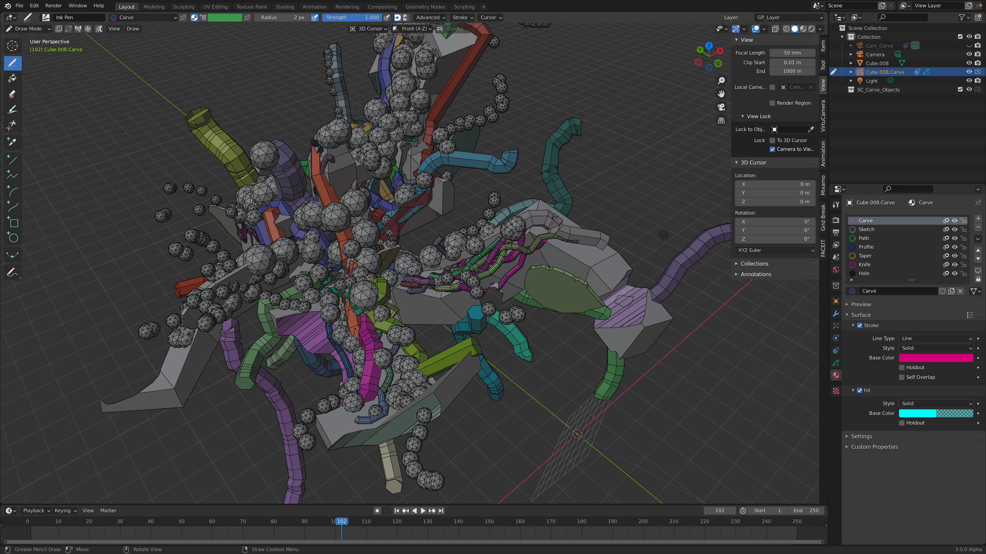
- Draw a closed, roughly circular Carve stroke over the magenta and green coils, and return to Object Mode
middle_drag(364, 262, 341, 258)
drag(328, 282, 299, 265)
drag(398, 311, 374, 262)
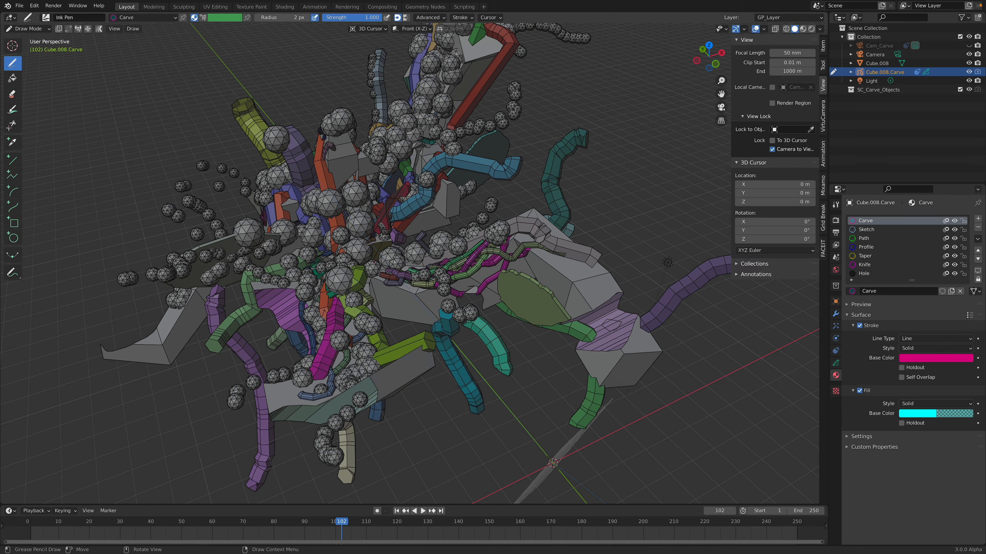
middle_drag(376, 273, 341, 273)
drag(400, 231, 391, 273)
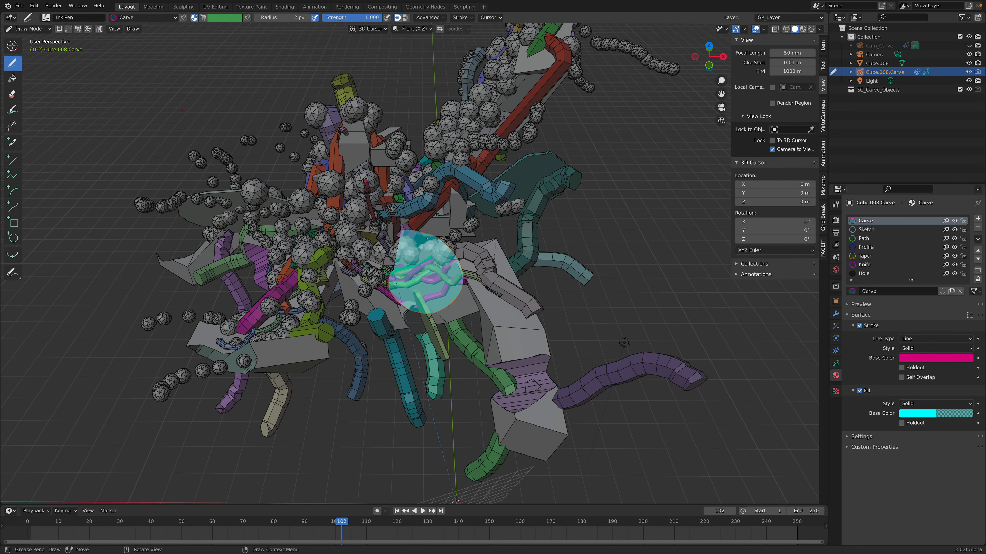
click(30, 29)
click(35, 38)
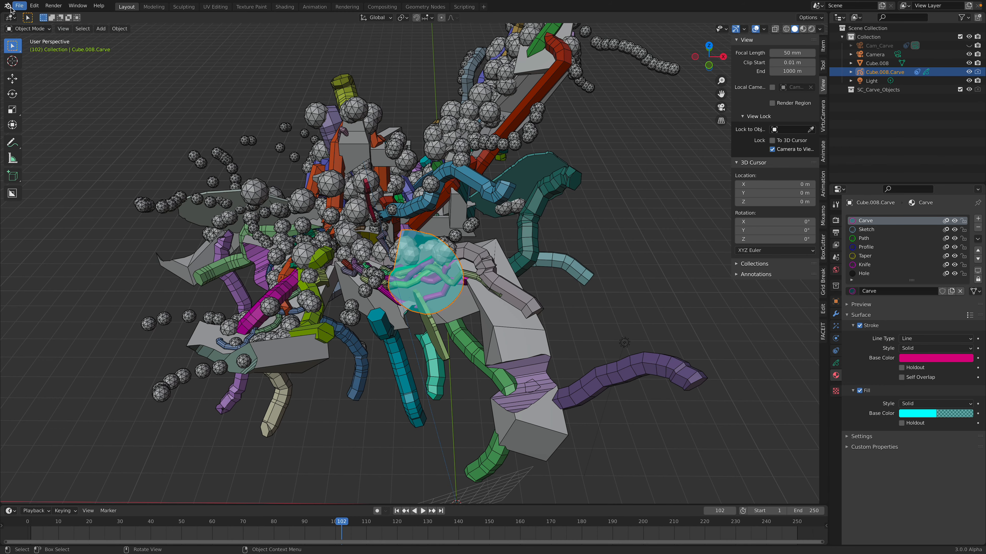
- Inspect the finished space-junk mesh from the opposite side with nothing selected
click(19, 6)
click(14, 16)
middle_drag(374, 110, 539, 176)
click(535, 176)
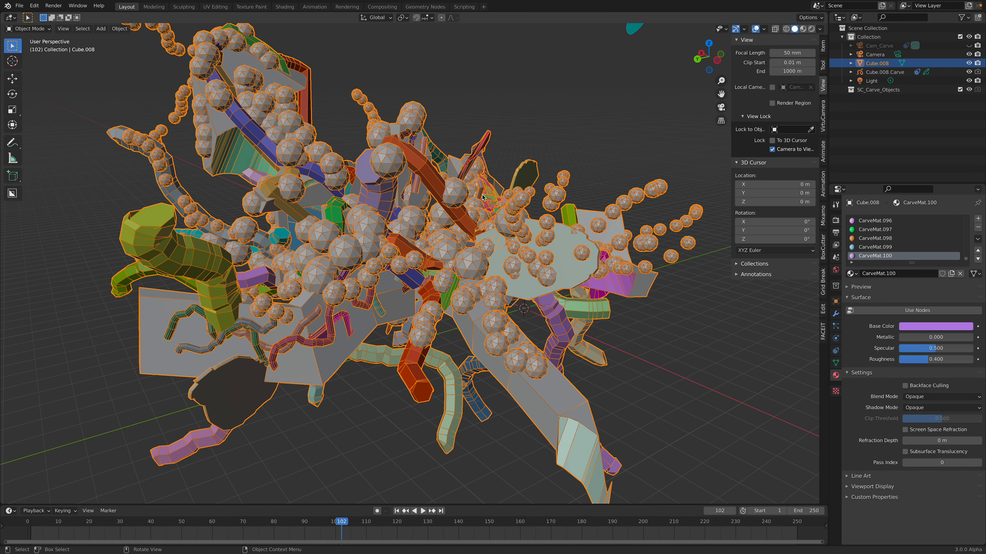
shift+middle_drag(481, 194, 545, 228)
click(526, 135)
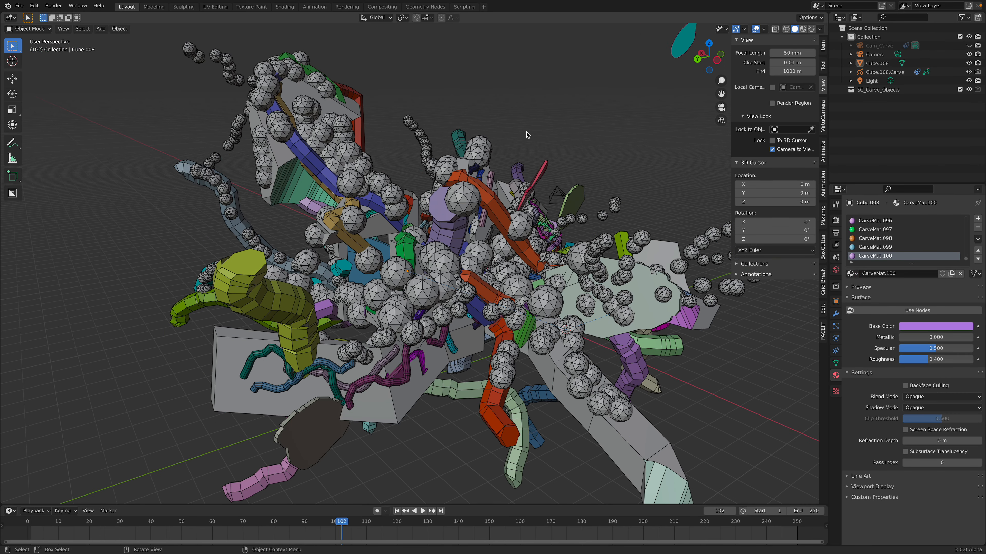
ctrl+middle_drag(549, 133, 508, 182)
- Switch to the browser and review the feature list and demos on the Sketchn'Carve product page
key(ctrl+Right)
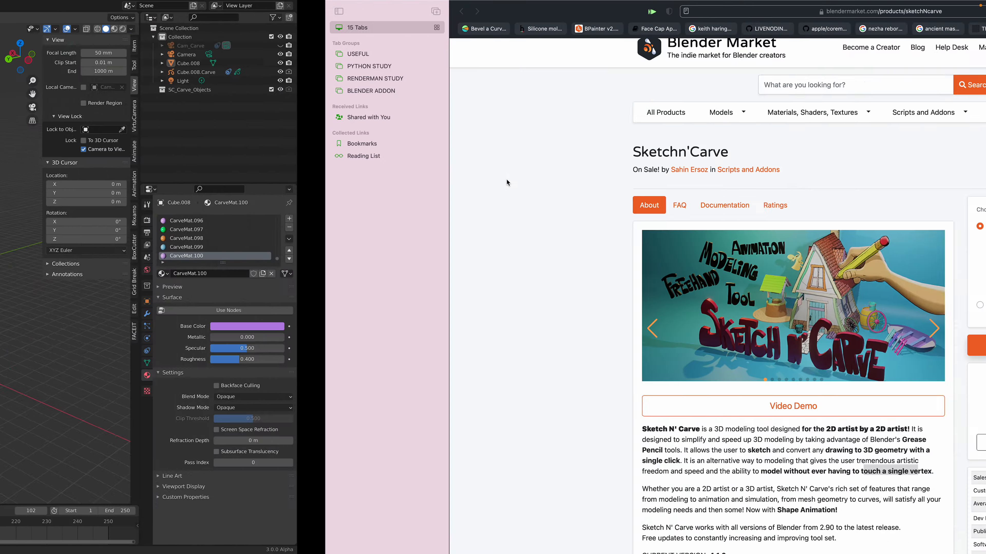
scroll(513, 227, down, 2)
scroll(510, 239, down, 15)
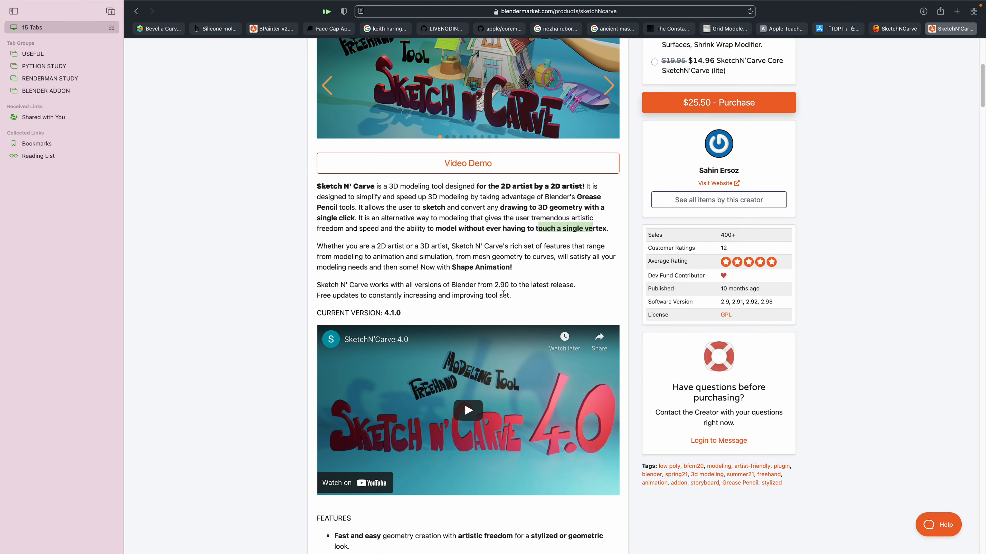
scroll(454, 355, down, 5)
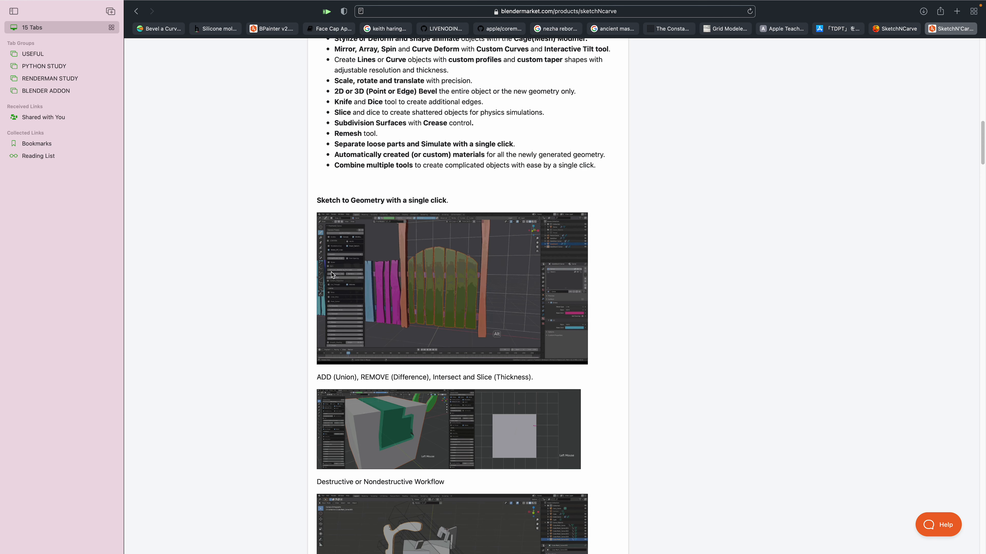
scroll(426, 260, down, 1)
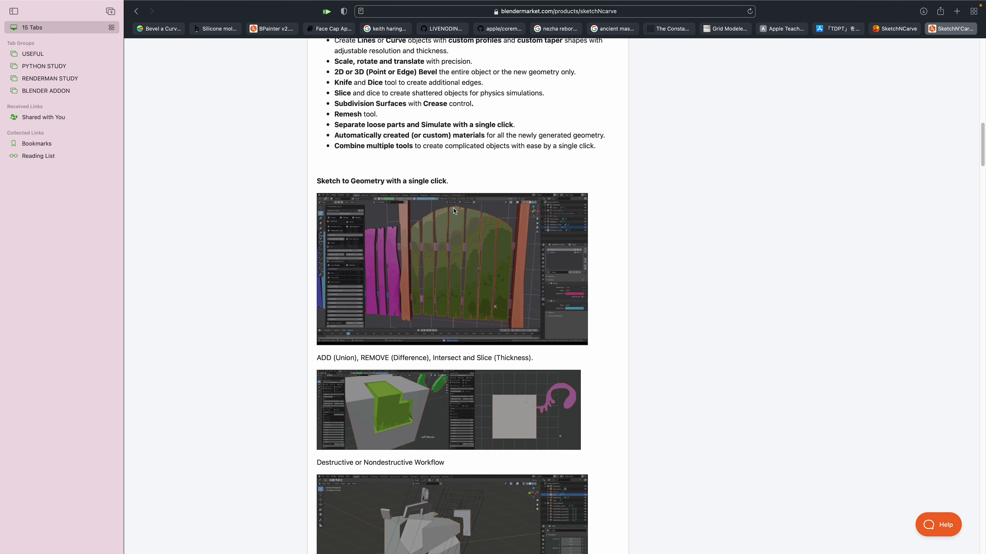
scroll(411, 271, down, 1)
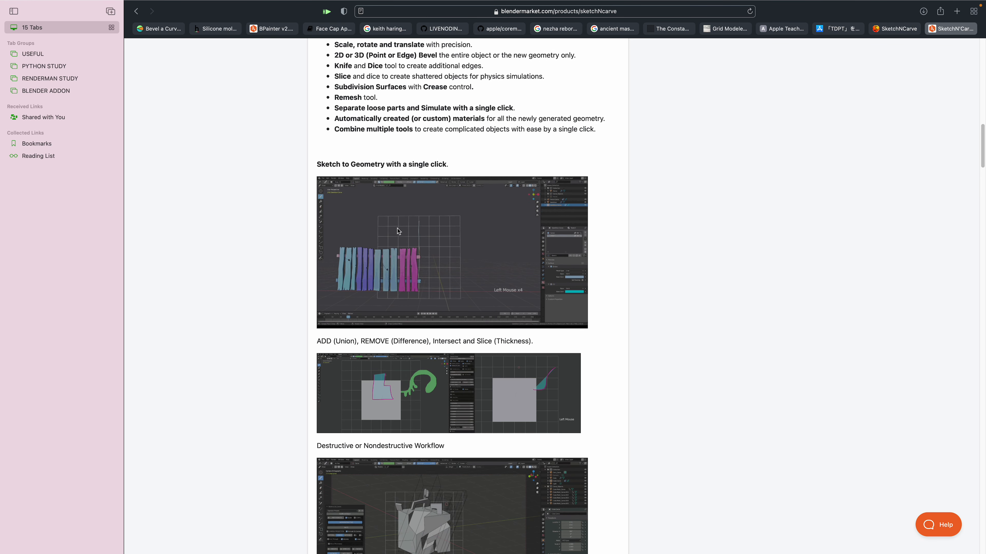
scroll(408, 277, down, 10)
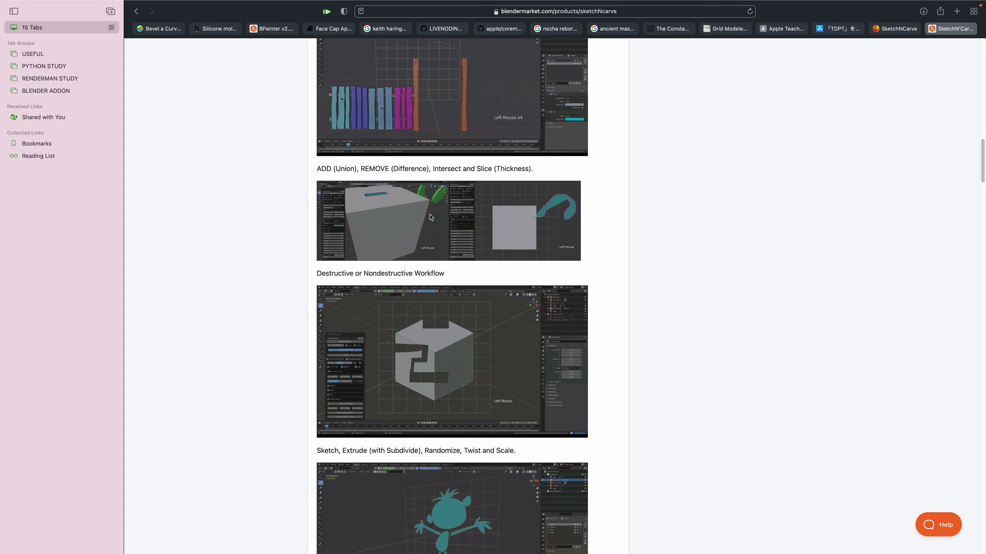
scroll(505, 235, down, 14)
scroll(497, 194, up, 17)
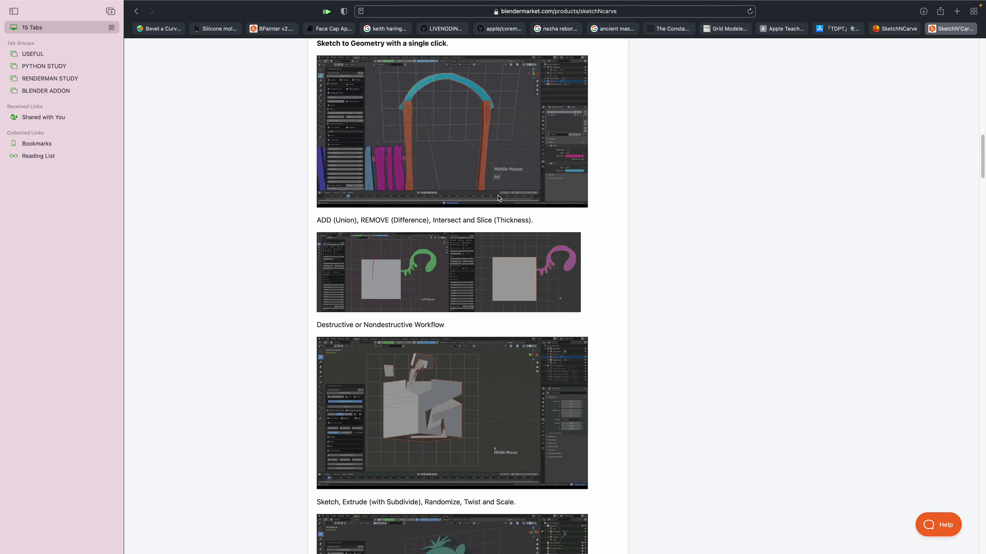
scroll(453, 321, down, 1)
scroll(453, 321, down, 20)
scroll(430, 386, up, 9)
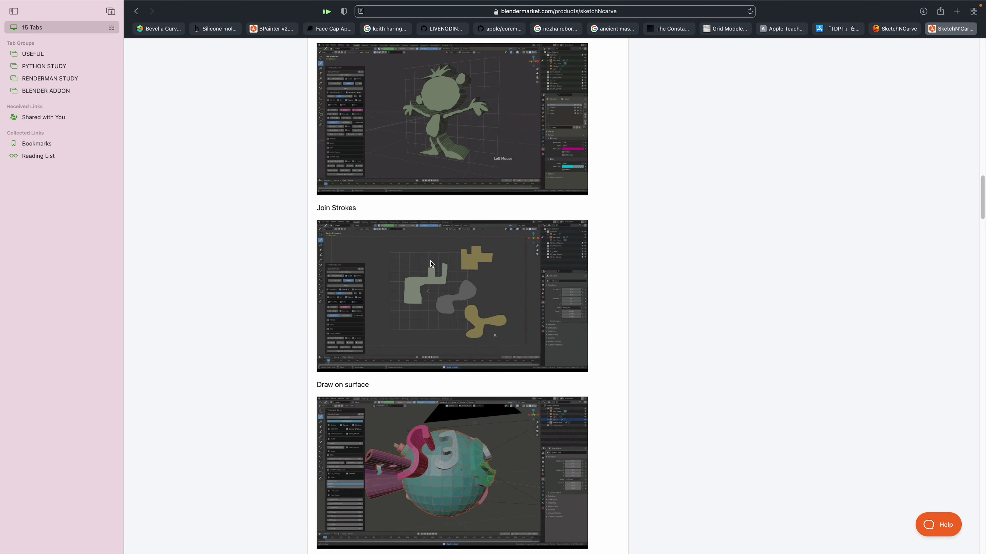
- Review the Join Strokes, Draw on surface, Mirror, Carve, Spin and Array demos on the Sketchn'Carve product page
scroll(431, 233, down, 4)
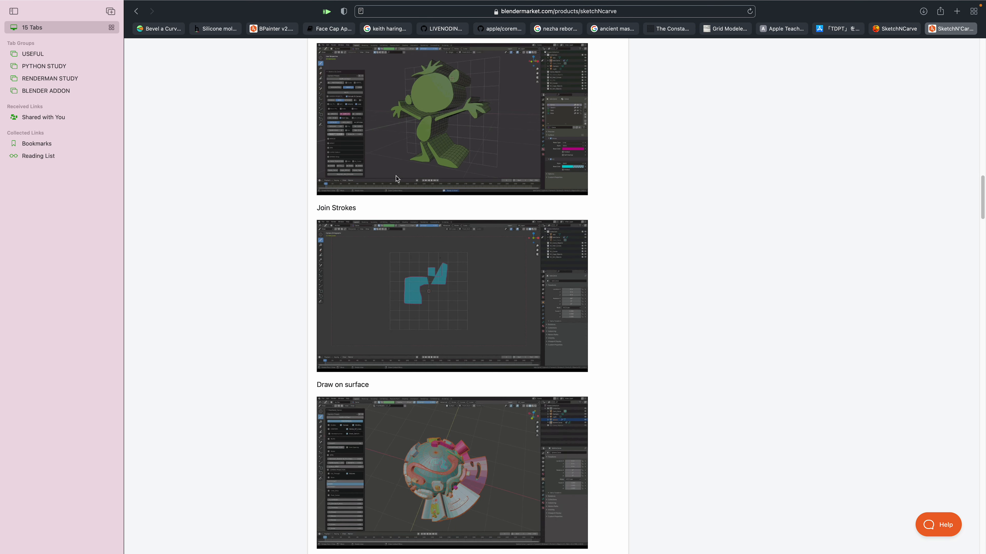
scroll(434, 405, down, 4)
scroll(452, 425, down, 16)
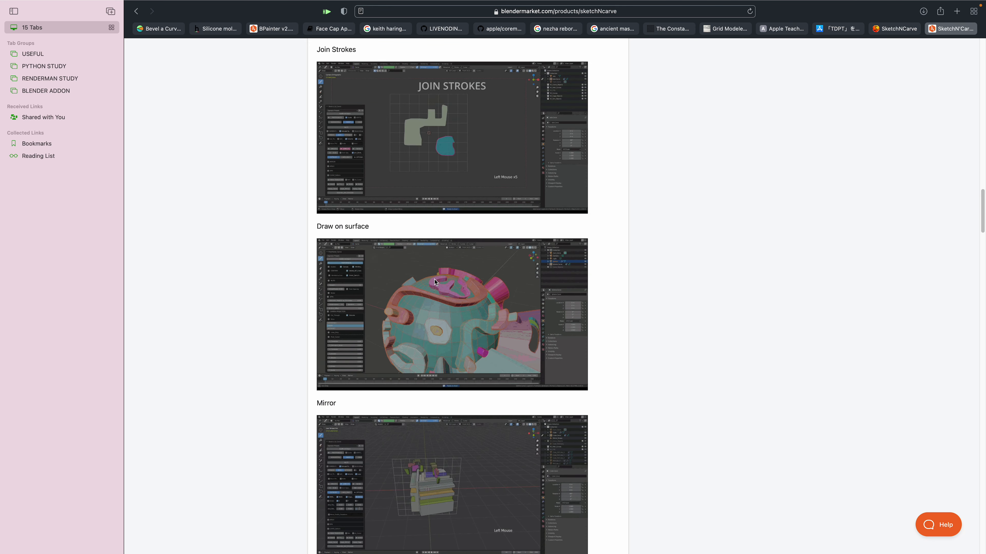
scroll(453, 425, up, 10)
scroll(409, 309, up, 5)
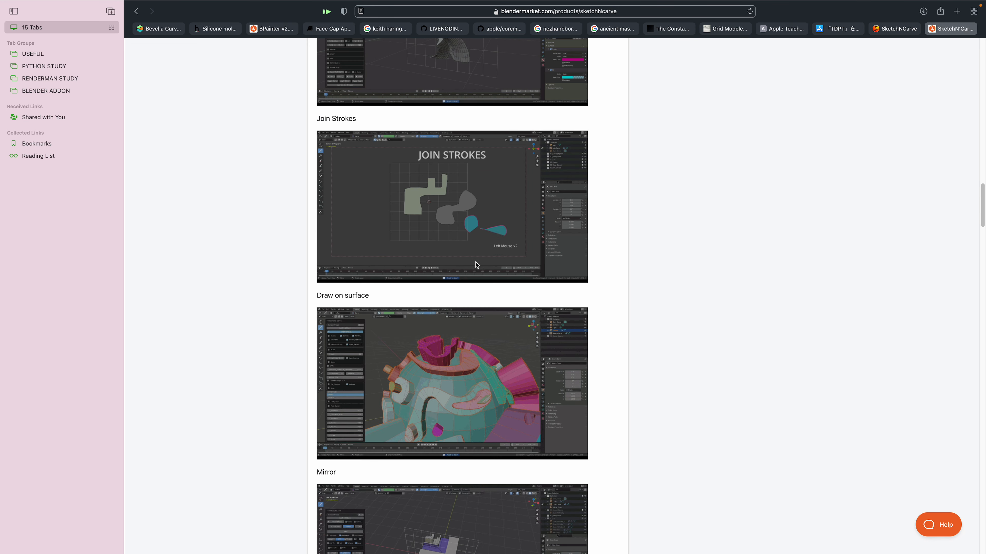
scroll(410, 286, down, 4)
scroll(485, 303, down, 1)
scroll(486, 303, down, 6)
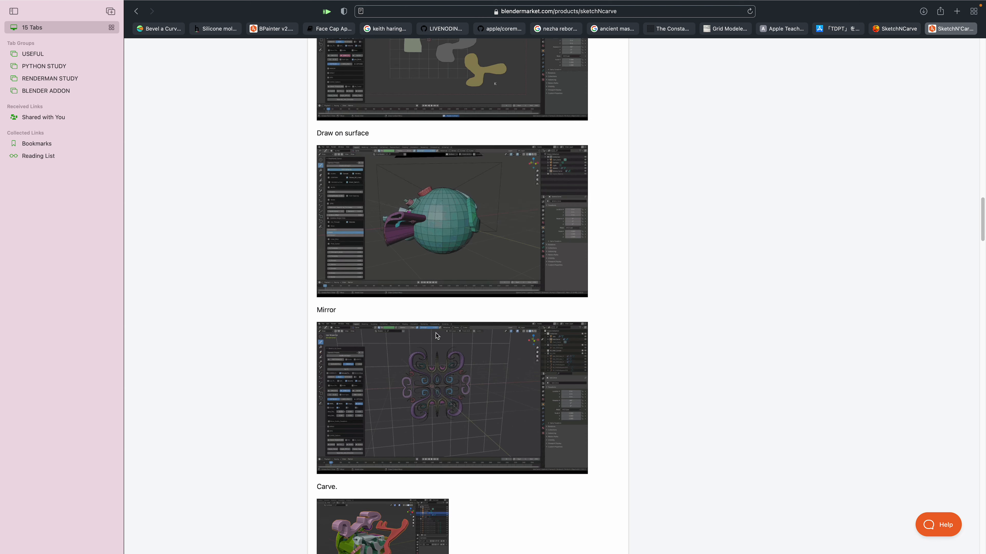
scroll(433, 331, down, 13)
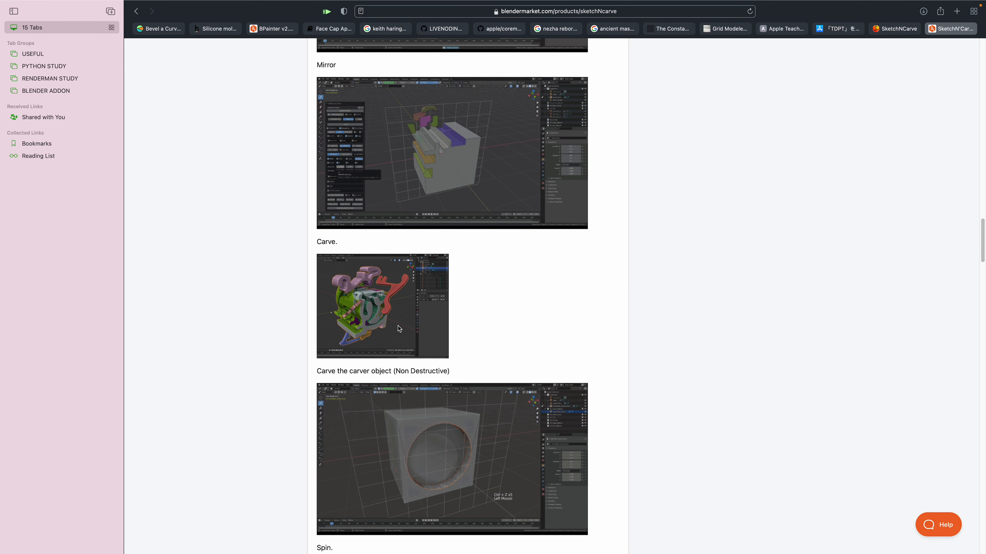
scroll(417, 347, down, 5)
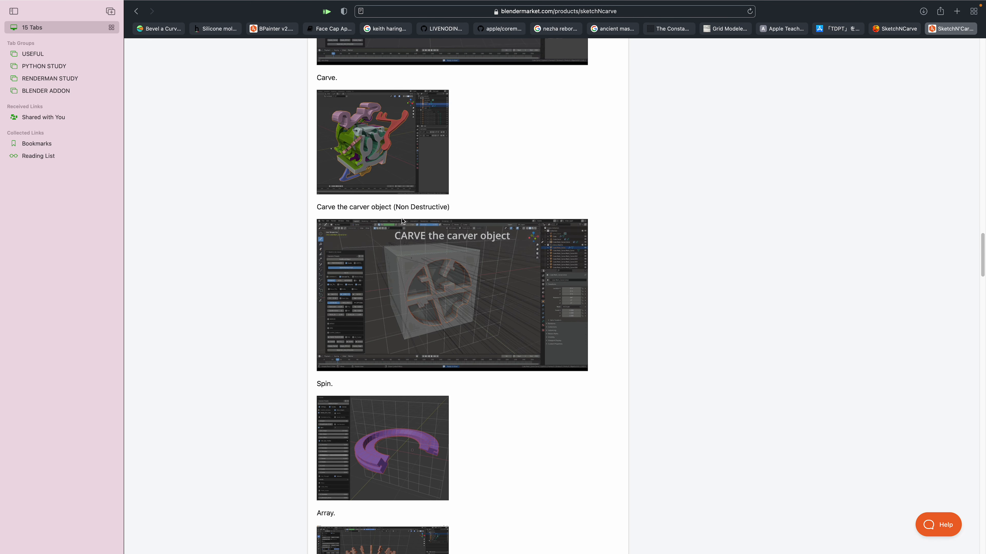
scroll(442, 318, down, 5)
scroll(450, 363, down, 6)
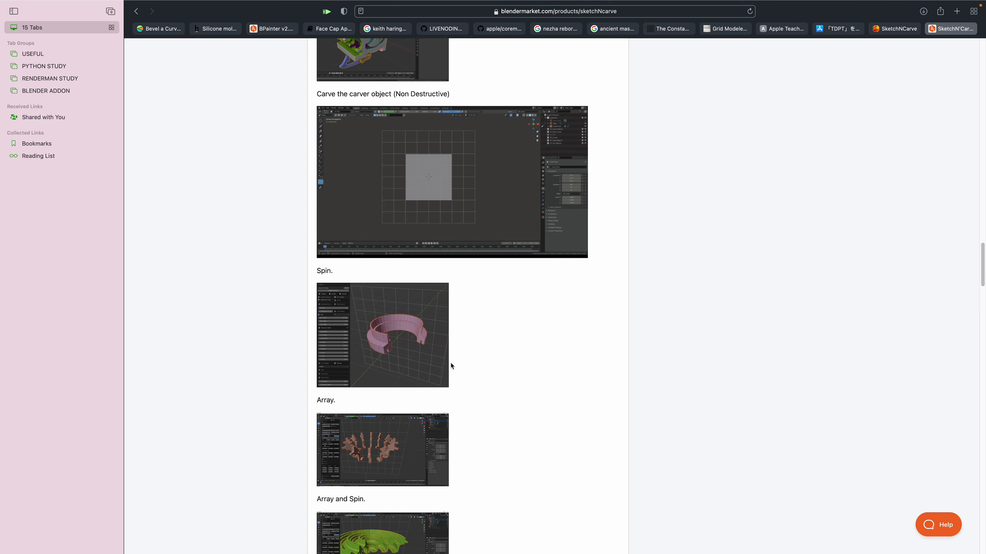
scroll(391, 423, down, 20)
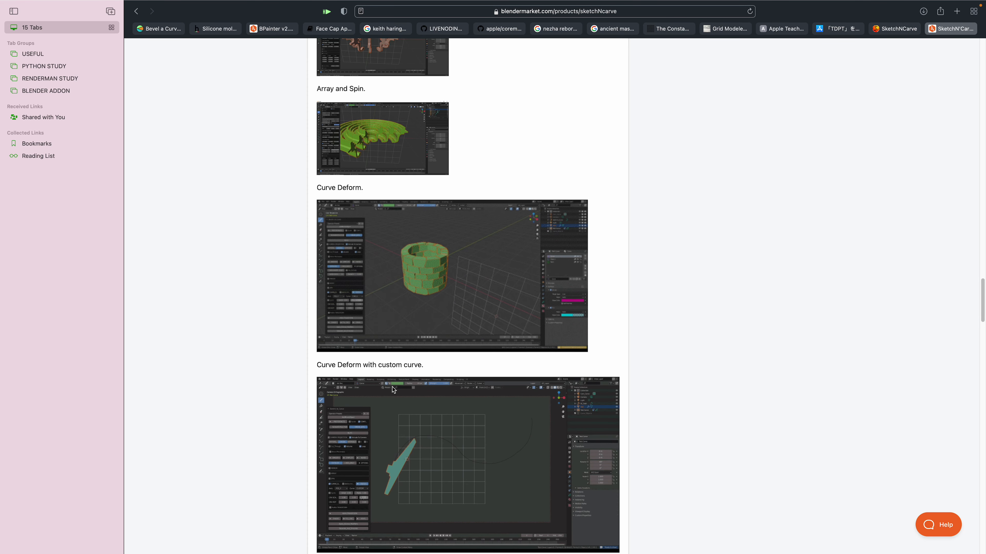
- Examine the demos from Curve Deform and the stroke taper options through Knife Tool, Self Trim and Poke to the page's end
scroll(398, 387, up, 15)
scroll(397, 374, down, 20)
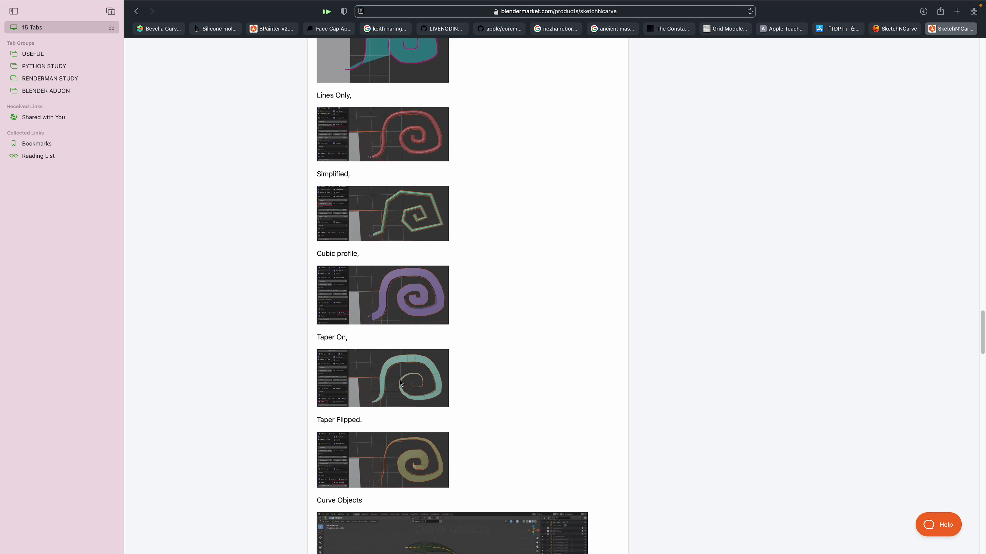
scroll(399, 380, up, 6)
scroll(399, 378, up, 2)
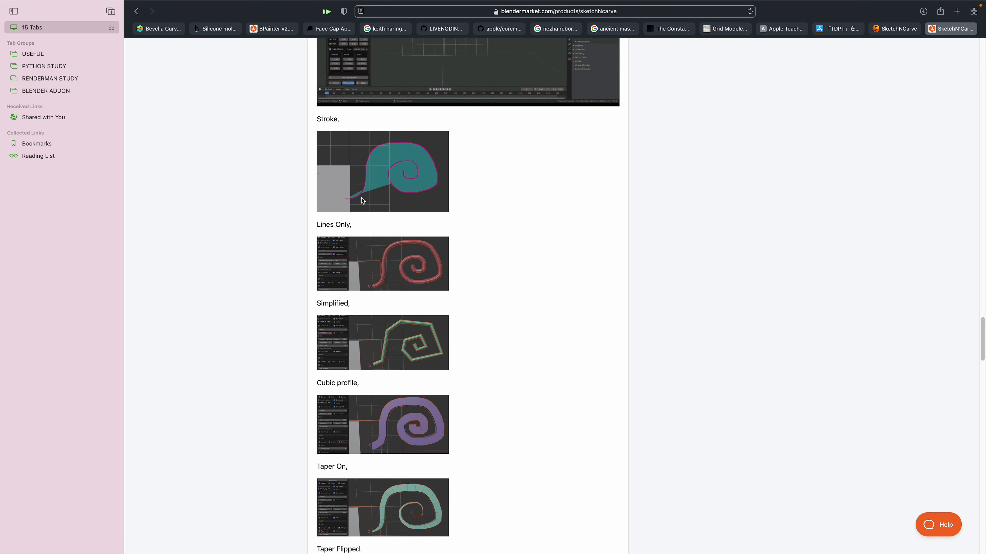
scroll(431, 300, down, 4)
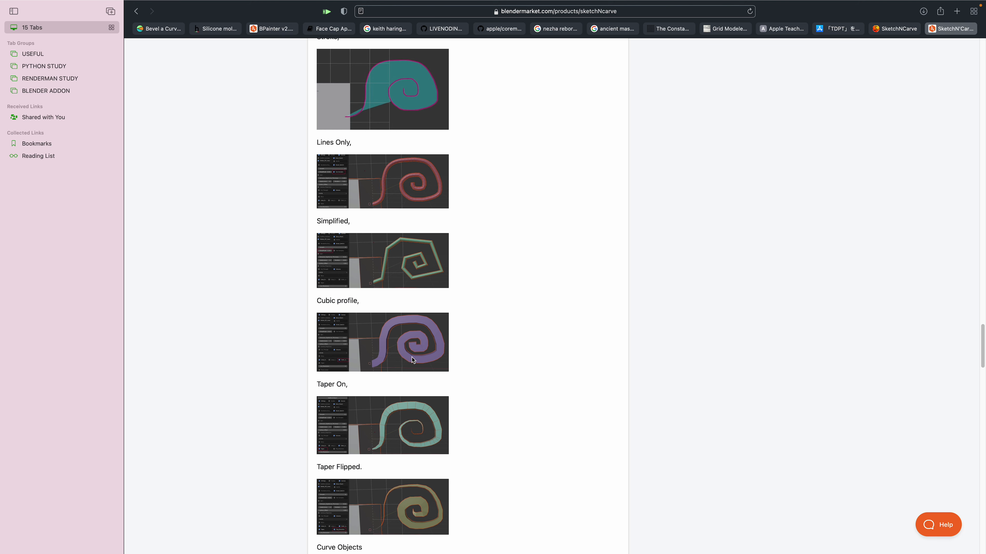
scroll(413, 359, down, 4)
scroll(394, 392, down, 15)
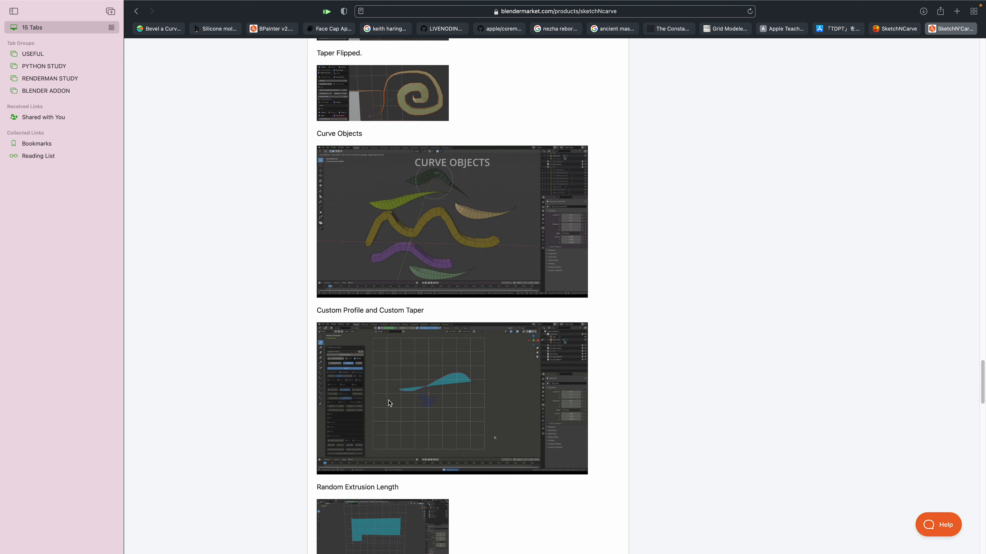
scroll(389, 403, down, 2)
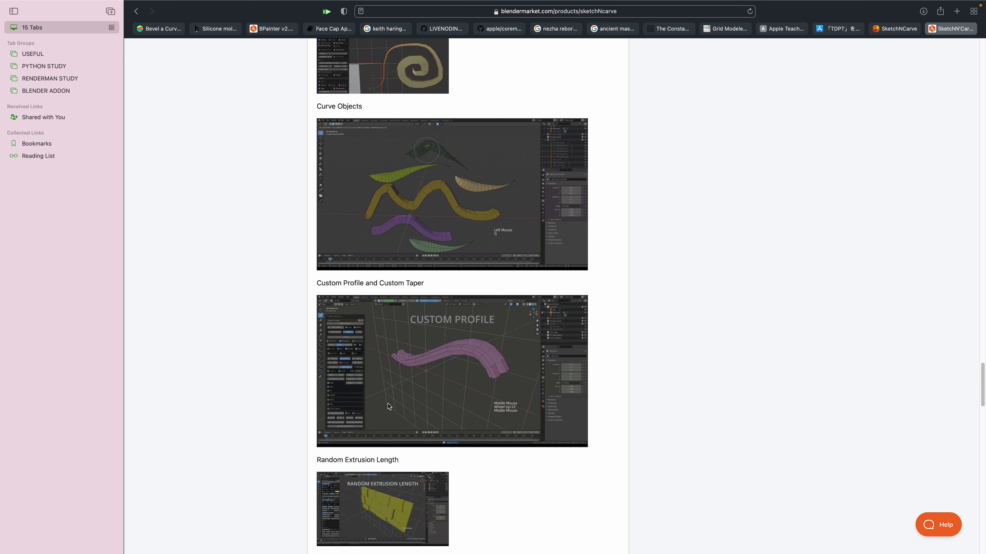
scroll(388, 405, down, 8)
scroll(388, 404, down, 11)
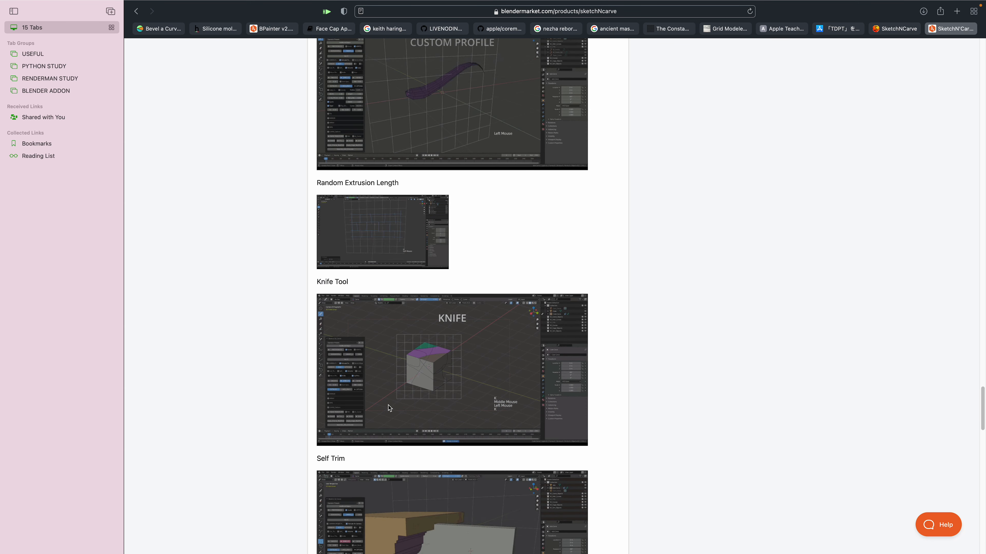
scroll(423, 272, down, 20)
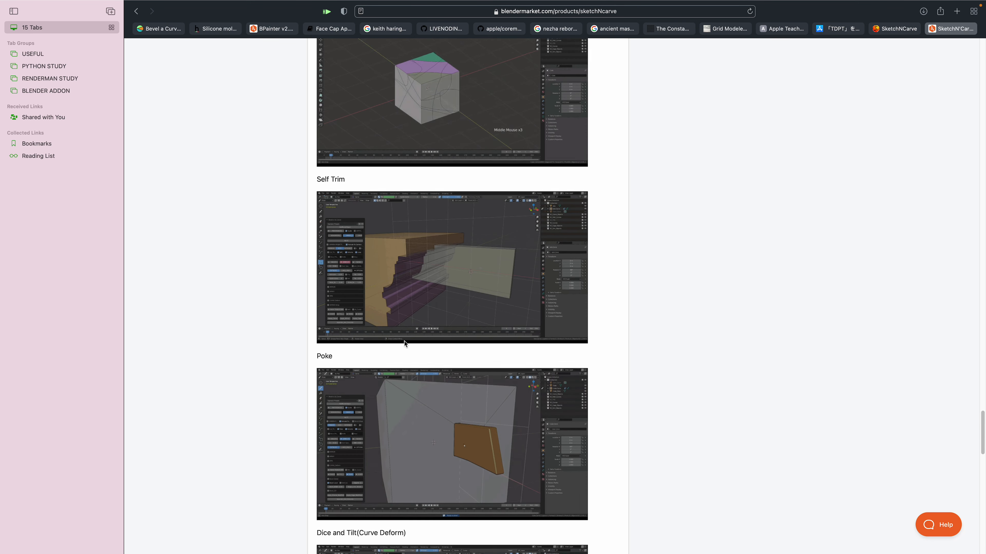
scroll(410, 347, down, 9)
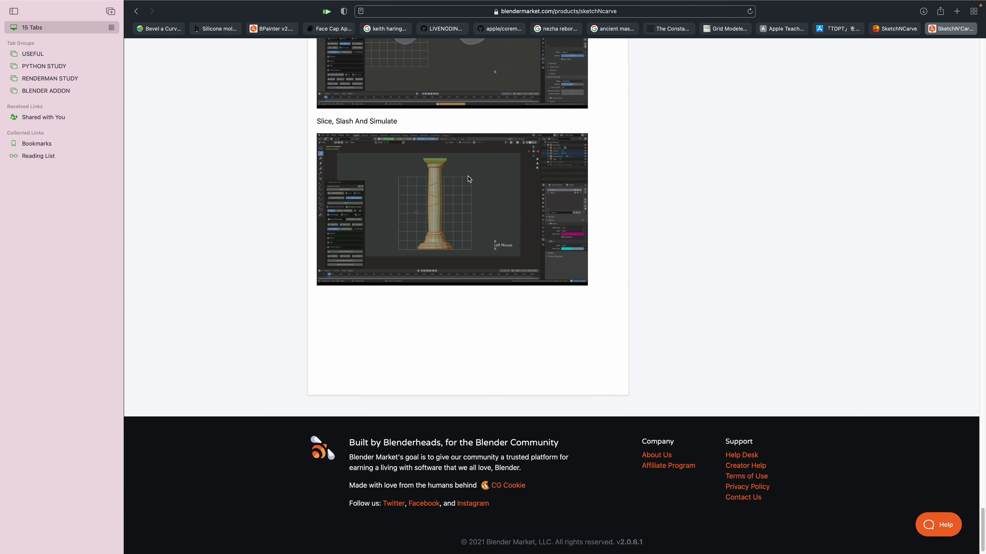
- Look back over the Slice, Slash And Simulate, Cage (Mesh) Modifier and 2D and 3D Smooth demos
scroll(454, 233, up, 6)
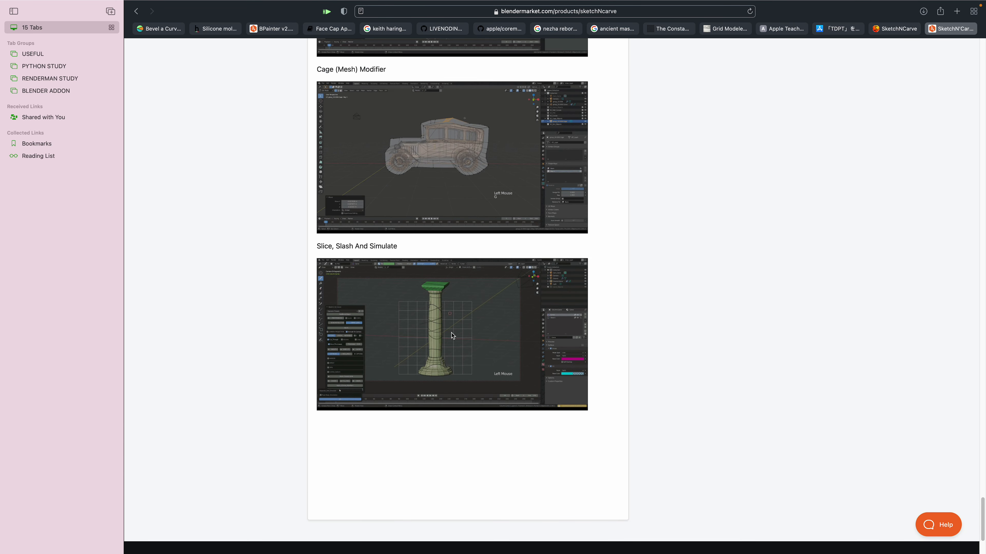
scroll(478, 352, up, 1)
scroll(477, 353, up, 4)
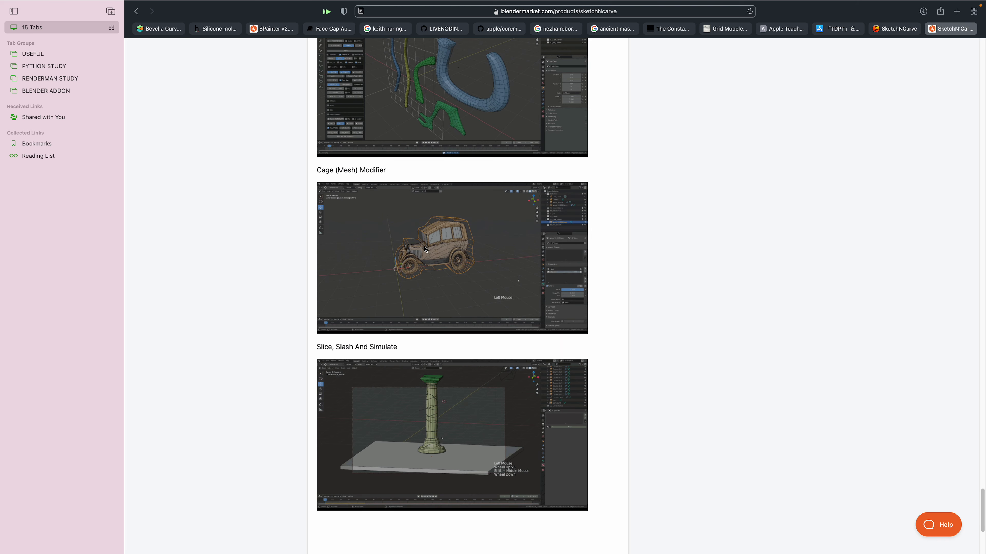
scroll(417, 287, up, 4)
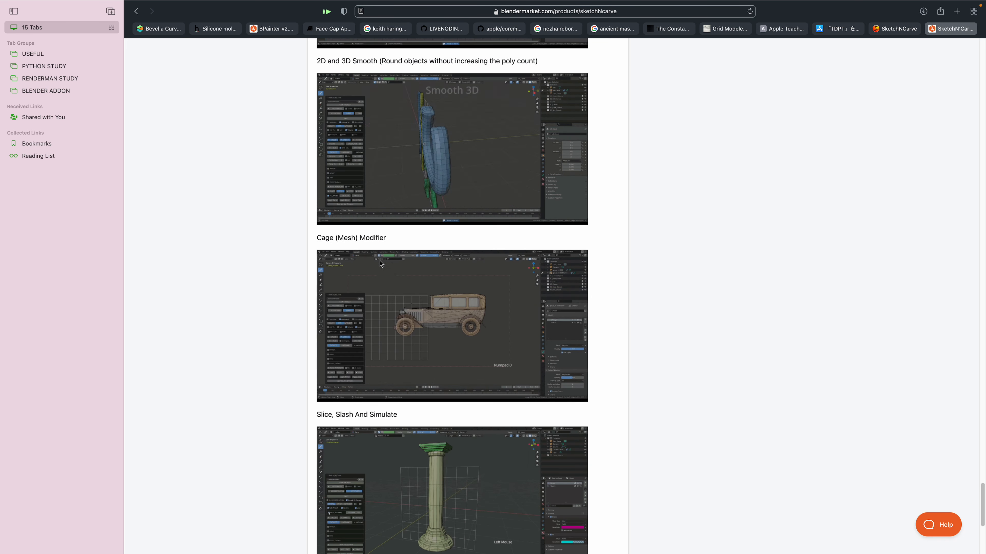
scroll(384, 313, up, 4)
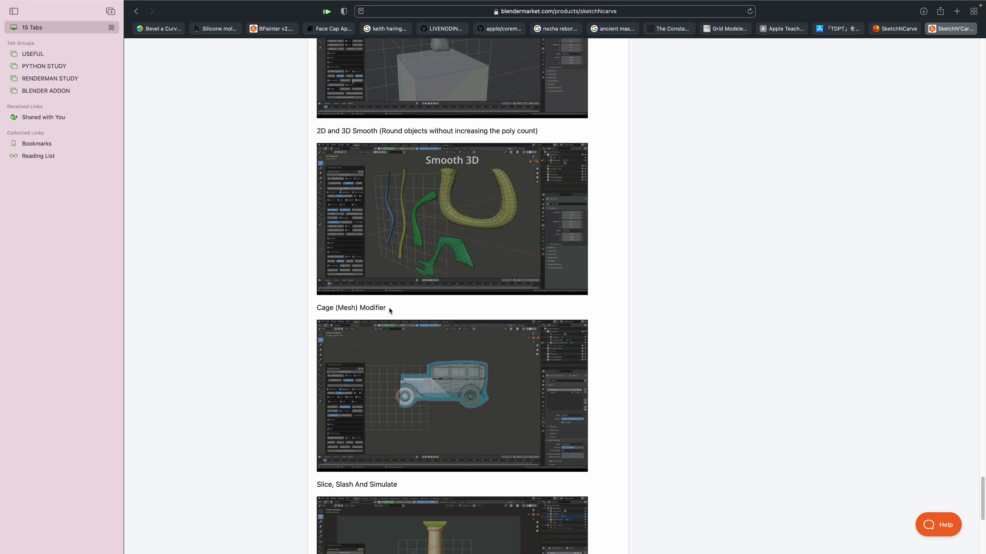
scroll(390, 311, up, 2)
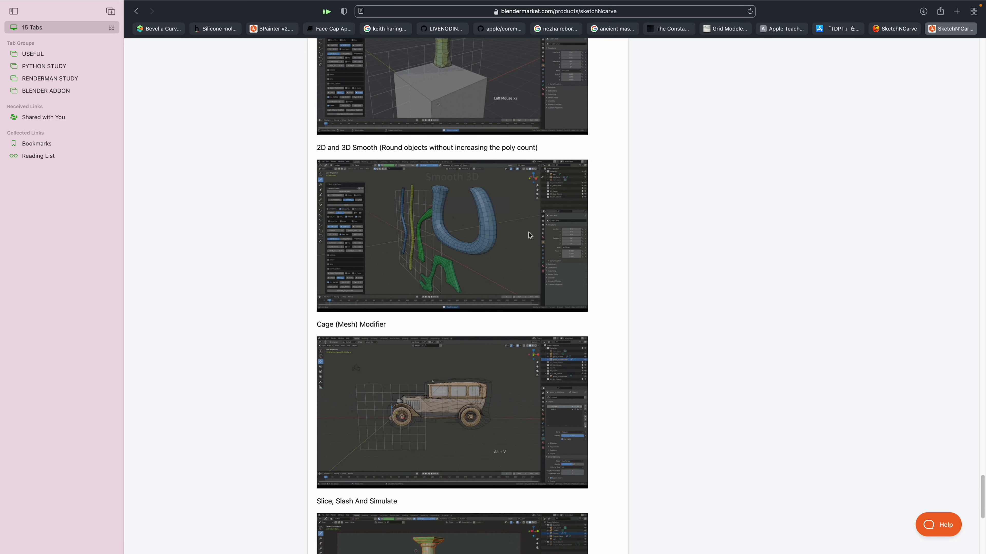
- Return to the beginning of the Sketchn'Carve page and review the full and lite product versions
scroll(452, 295, up, 20)
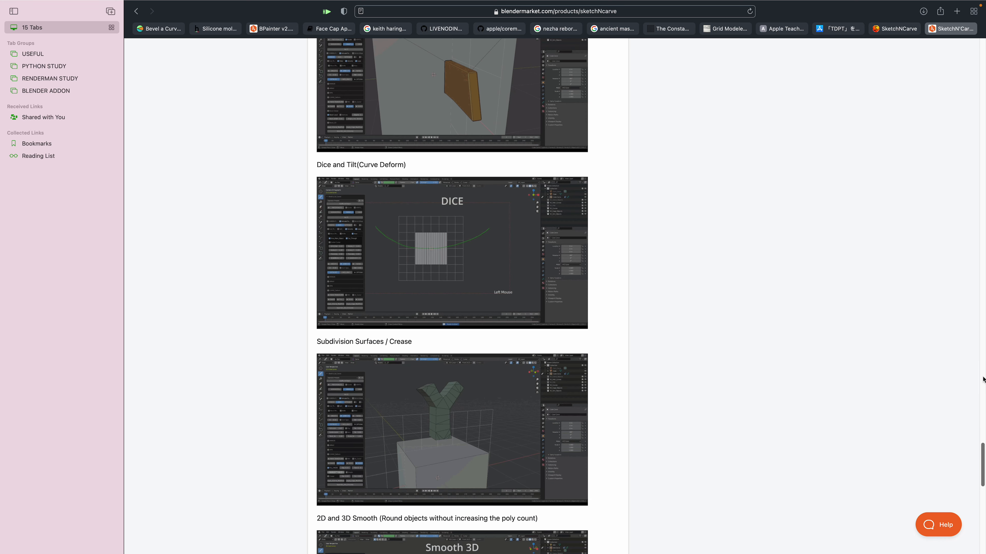
scroll(982, 384, up, 20)
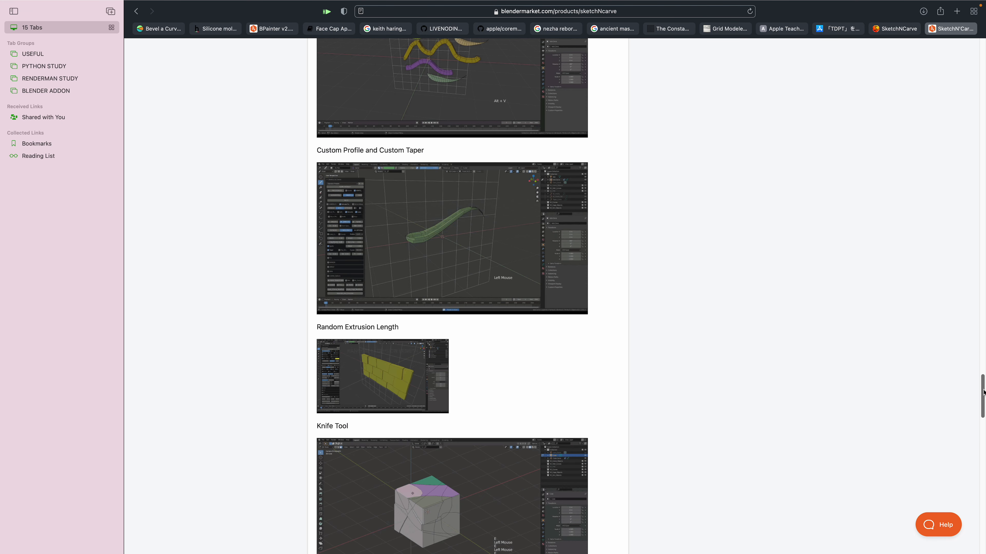
scroll(980, 167, up, 3)
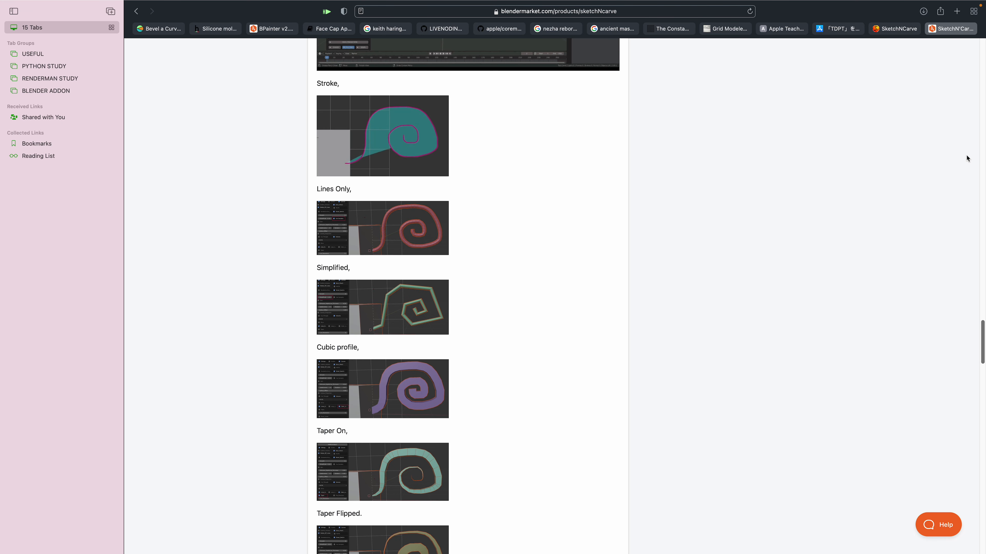
scroll(967, 158, up, 20)
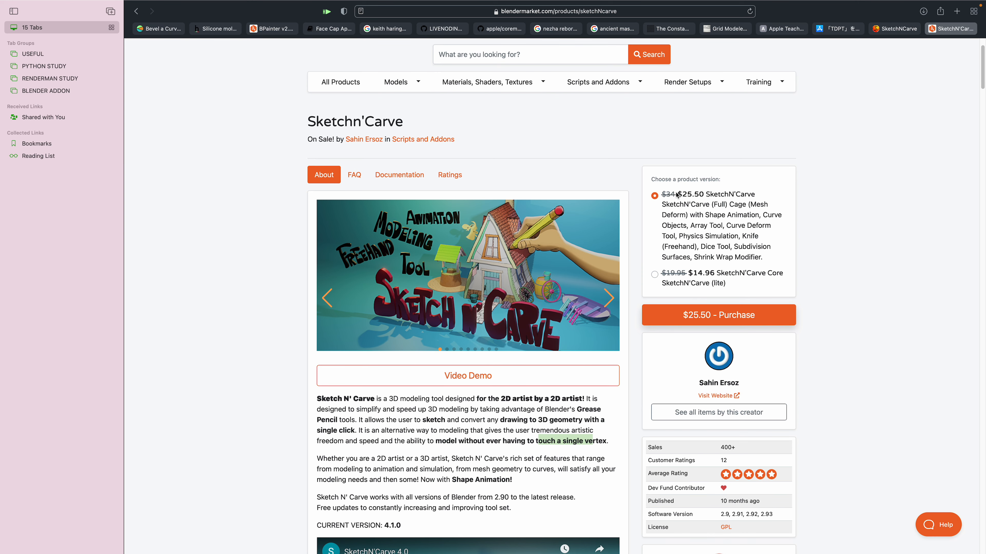
scroll(462, 199, up, 3)
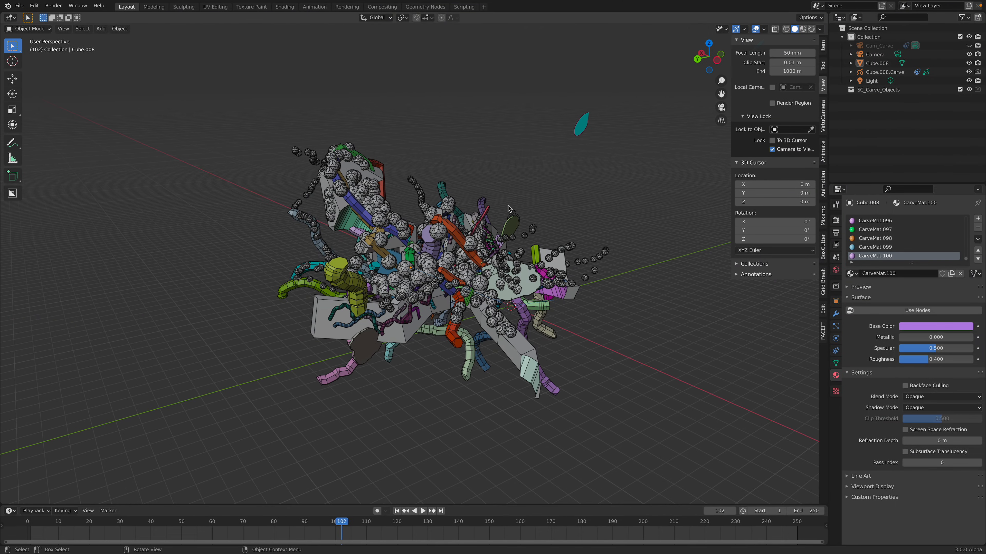
- Inspect the space-junk mesh up close from a higher angle in Blender, and switch back to the browser's Sketchn'Carve product page
scroll(497, 270, up, 3)
middle_drag(498, 269, 498, 255)
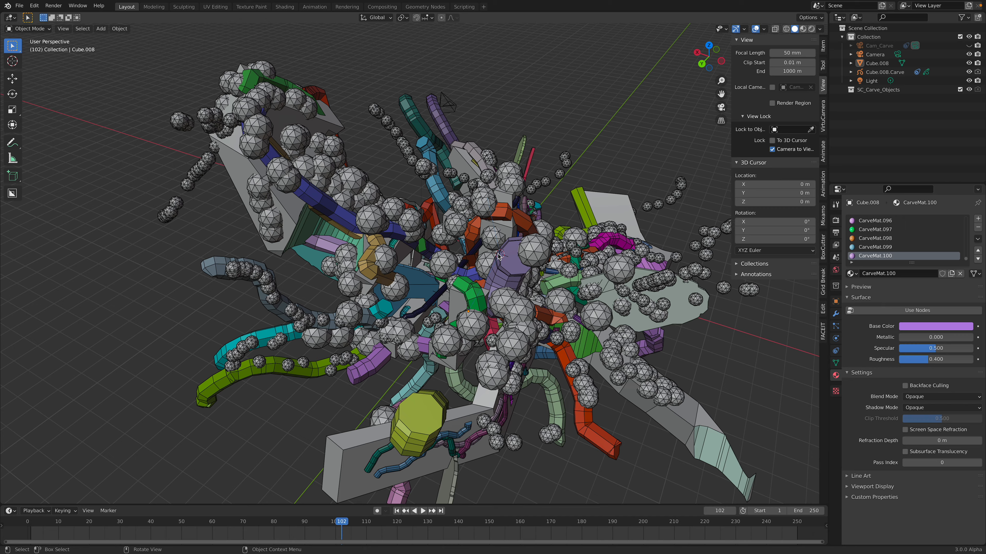
key(ctrl+Right)
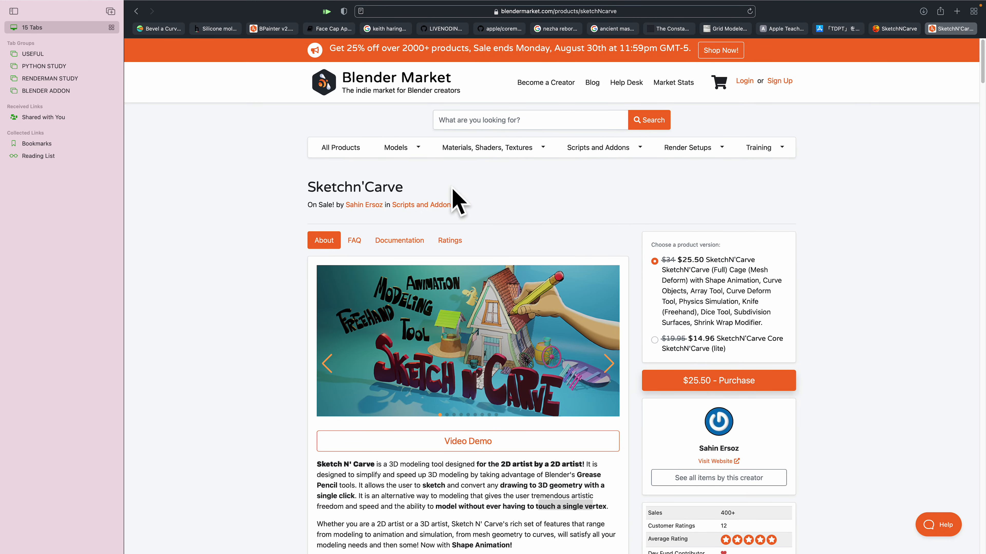
scroll(537, 225, down, 1)
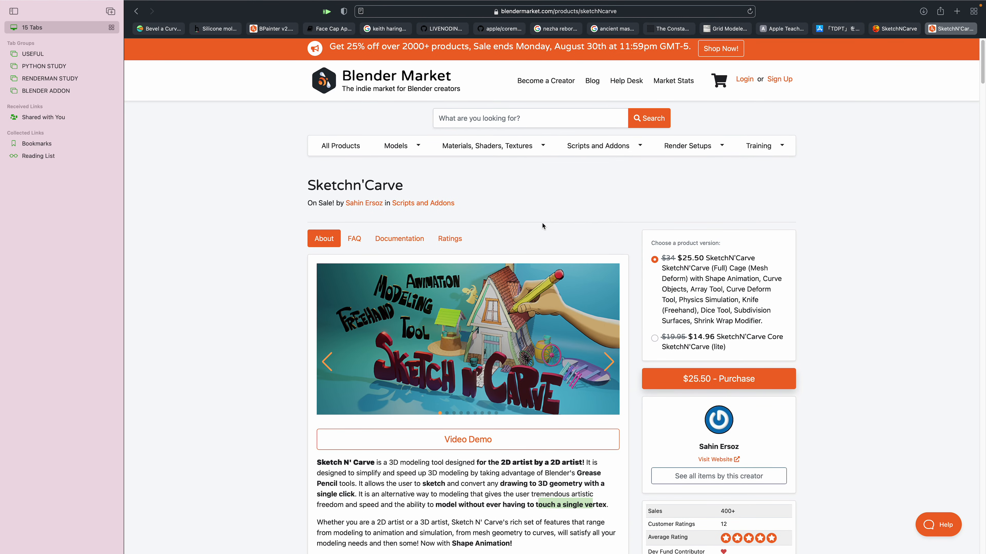